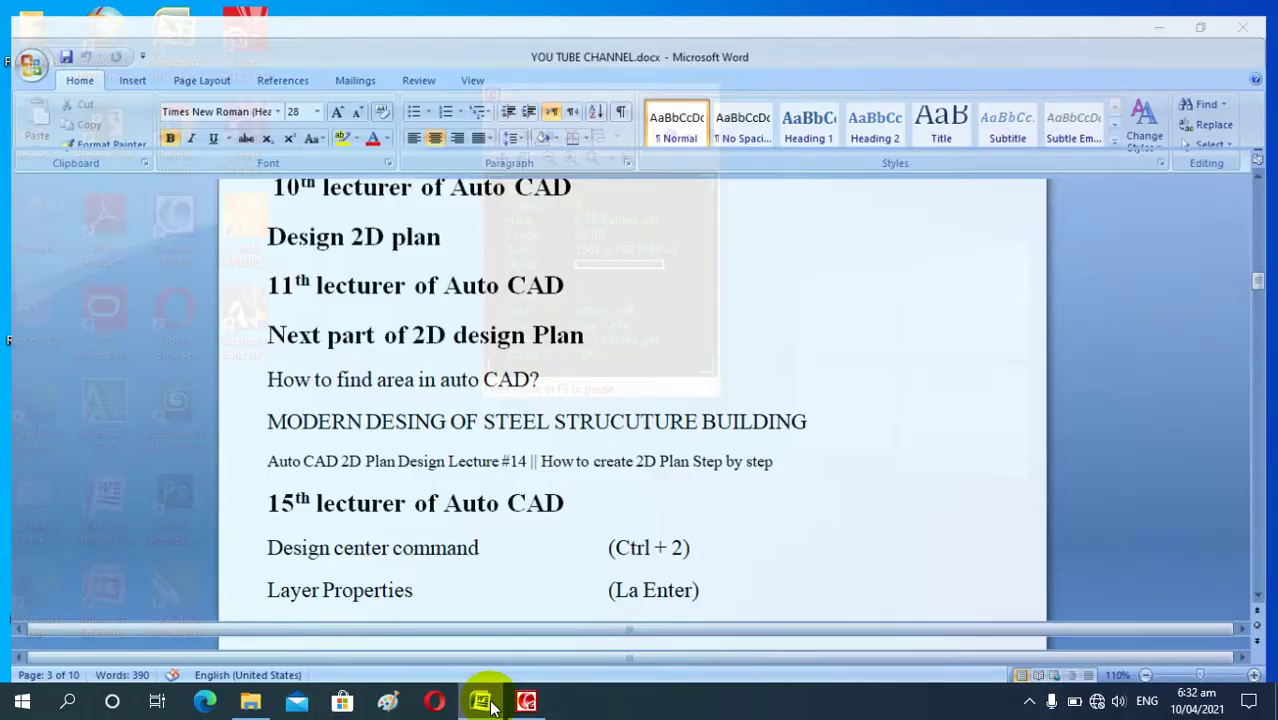
Step: Scroll through the AutoCAD lecture notes in the Word document
{"action": "scroll", "coordinate": [541, 358], "scroll_direction": "up", "scroll_amount": 5}
{"action": "scroll", "coordinate": [541, 355], "scroll_direction": "up", "scroll_amount": 5}
{"action": "scroll", "coordinate": [541, 355], "scroll_direction": "up", "scroll_amount": 5}
{"action": "scroll", "coordinate": [543, 353], "scroll_direction": "up", "scroll_amount": 5}
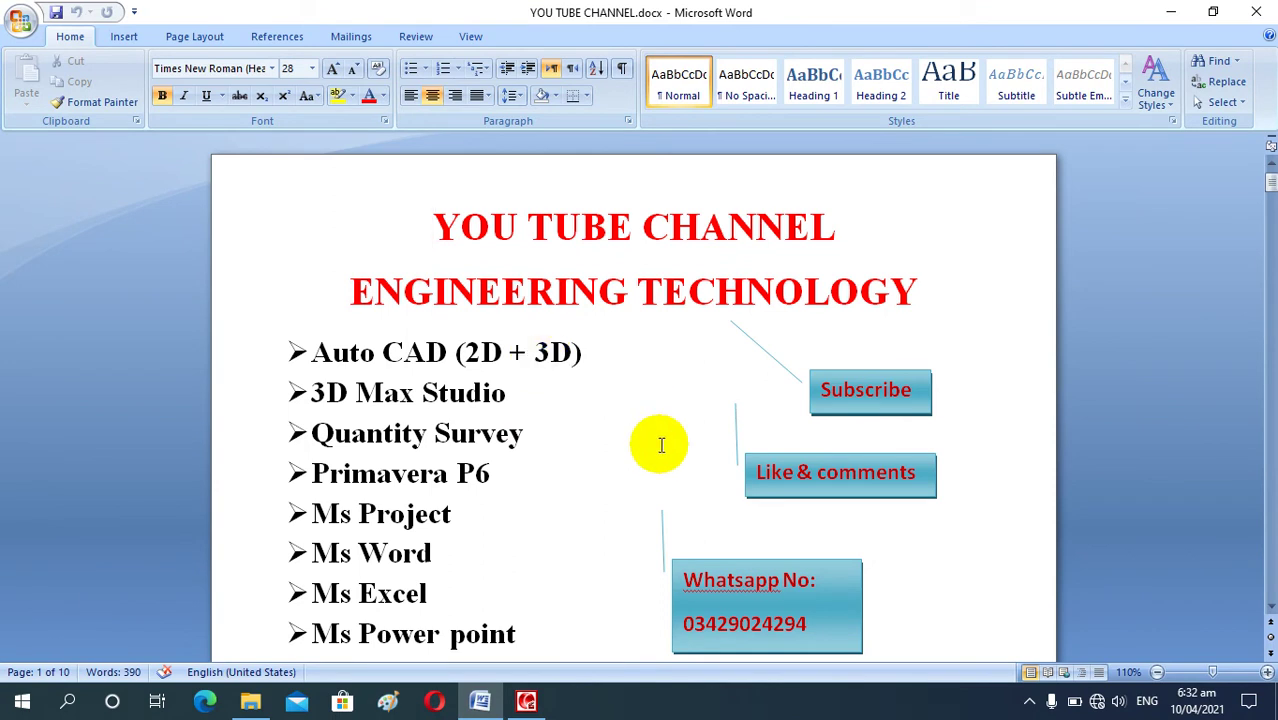
{"action": "scroll", "coordinate": [569, 382], "scroll_direction": "down", "scroll_amount": 1}
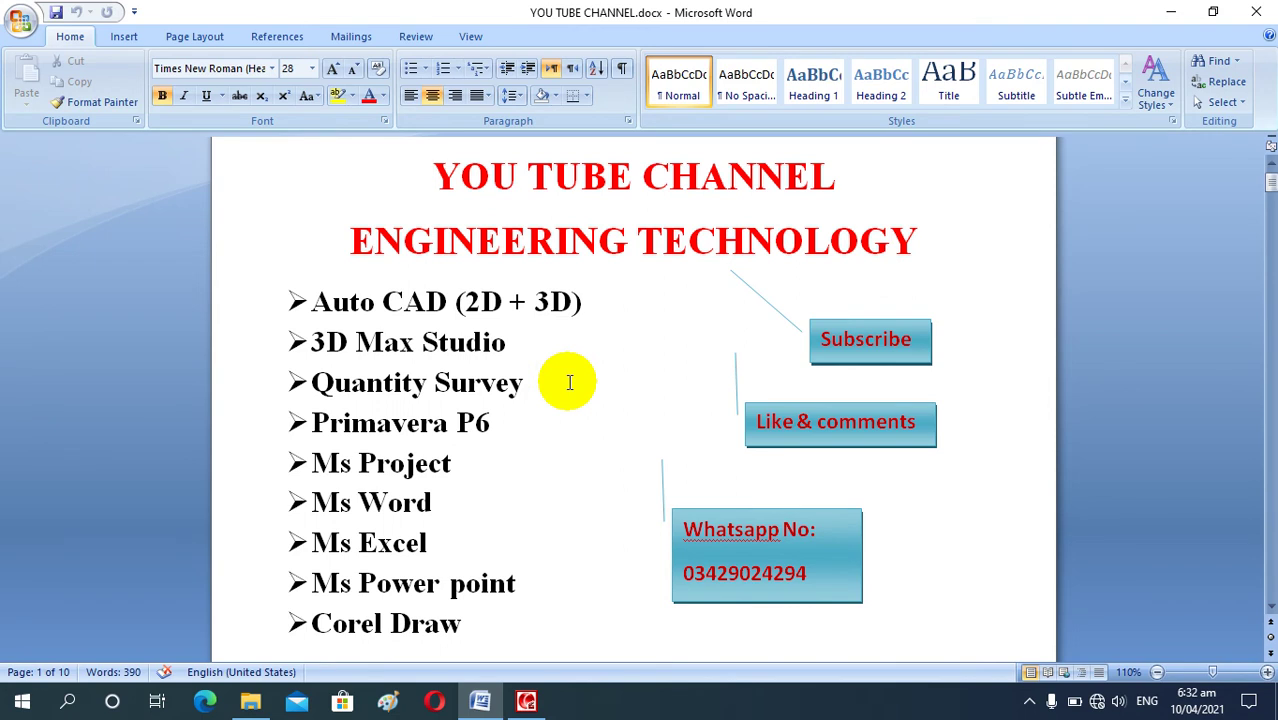
{"action": "scroll", "coordinate": [569, 382], "scroll_direction": "down", "scroll_amount": 3}
{"action": "scroll", "coordinate": [569, 382], "scroll_direction": "down", "scroll_amount": 4}
{"action": "scroll", "coordinate": [569, 383], "scroll_direction": "down", "scroll_amount": 2}
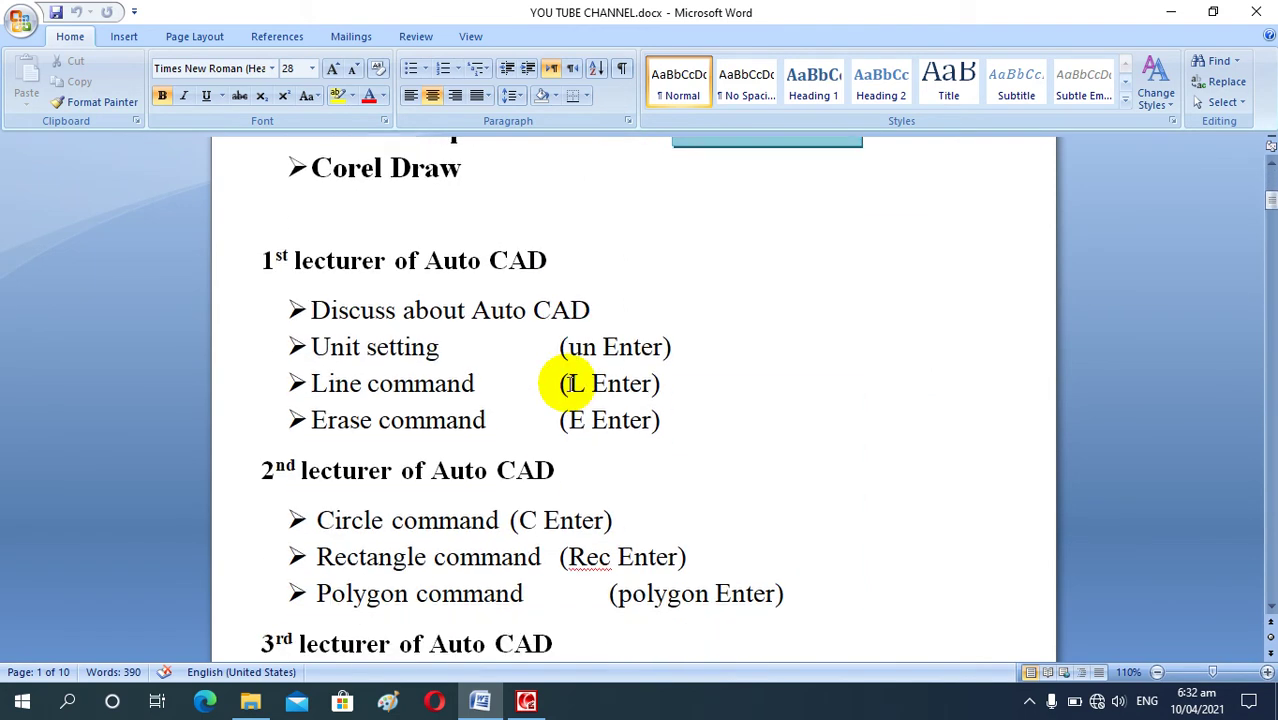
{"action": "scroll", "coordinate": [569, 383], "scroll_direction": "down", "scroll_amount": 3}
{"action": "scroll", "coordinate": [576, 410], "scroll_direction": "down", "scroll_amount": 3}
{"action": "scroll", "coordinate": [573, 418], "scroll_direction": "down", "scroll_amount": 4}
{"action": "scroll", "coordinate": [573, 418], "scroll_direction": "down", "scroll_amount": 2}
{"action": "scroll", "coordinate": [576, 418], "scroll_direction": "down", "scroll_amount": 2}
{"action": "scroll", "coordinate": [576, 418], "scroll_direction": "down", "scroll_amount": 5}
{"action": "scroll", "coordinate": [576, 418], "scroll_direction": "down", "scroll_amount": 2}
{"action": "scroll", "coordinate": [576, 420], "scroll_direction": "down", "scroll_amount": 1}
{"action": "scroll", "coordinate": [576, 419], "scroll_direction": "down", "scroll_amount": 4}
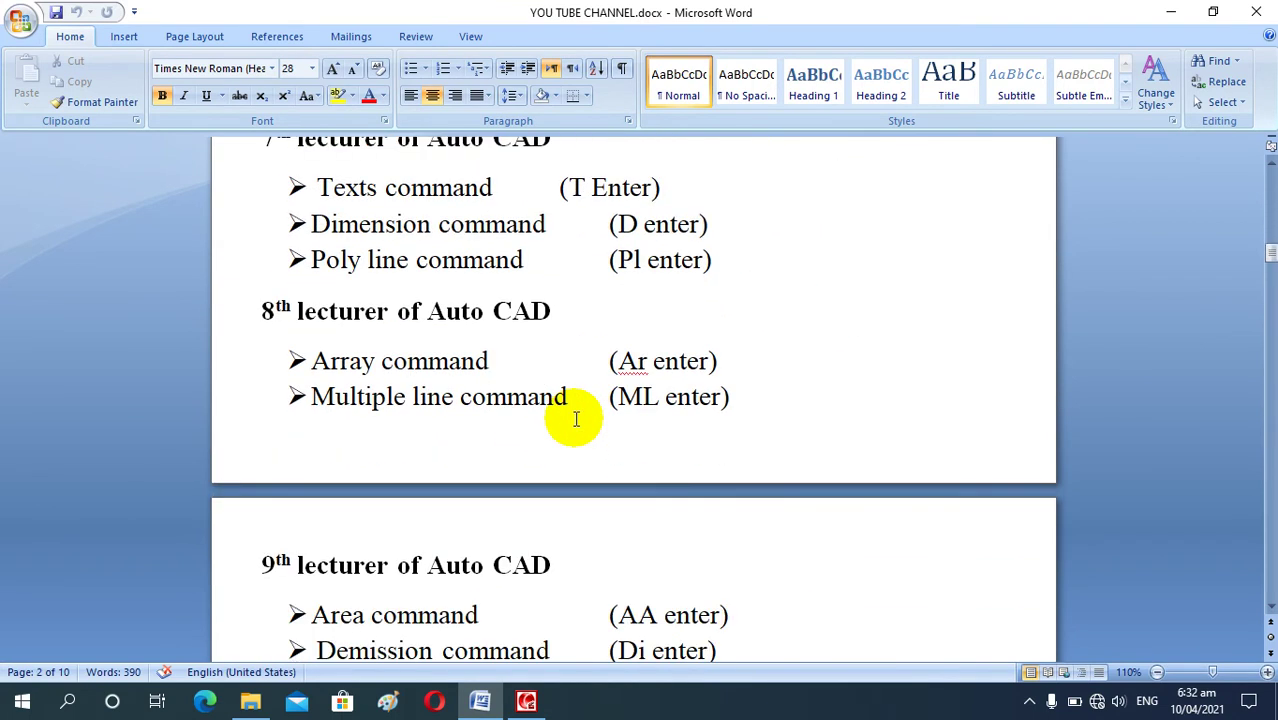
{"action": "scroll", "coordinate": [576, 419], "scroll_direction": "down", "scroll_amount": 1}
{"action": "scroll", "coordinate": [576, 419], "scroll_direction": "down", "scroll_amount": 6}
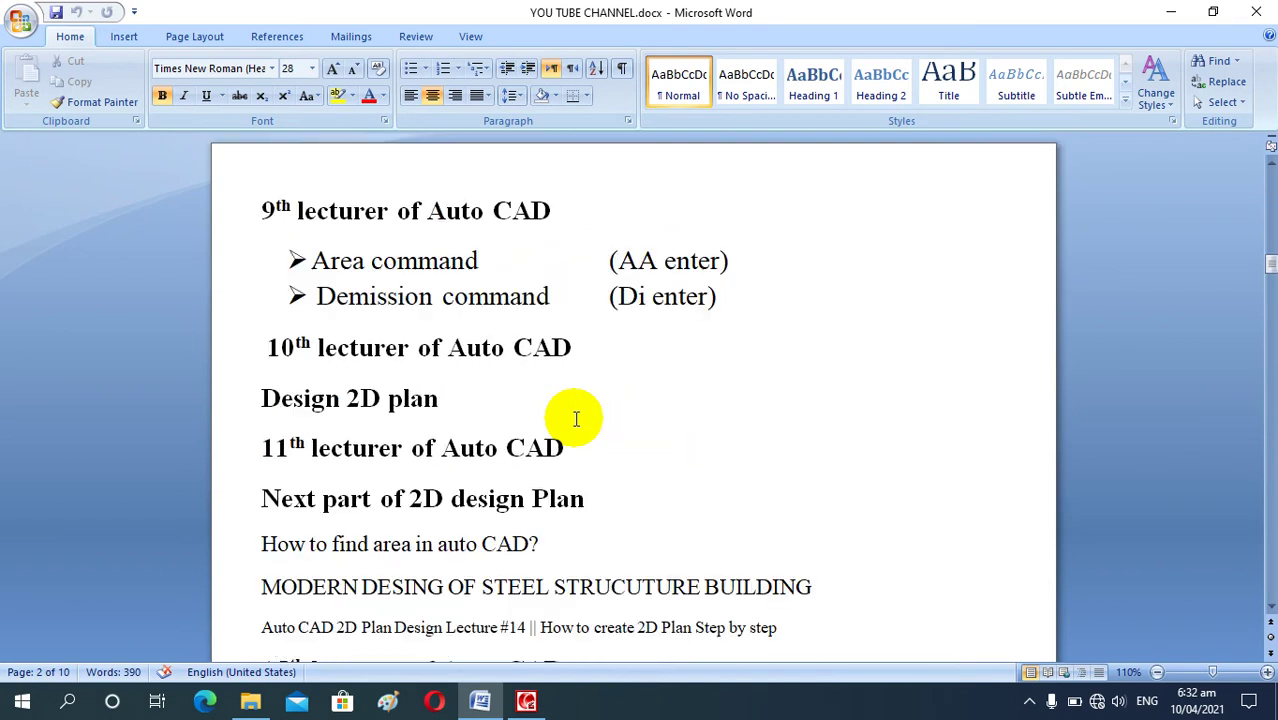
{"action": "scroll", "coordinate": [562, 352], "scroll_direction": "down", "scroll_amount": 3}
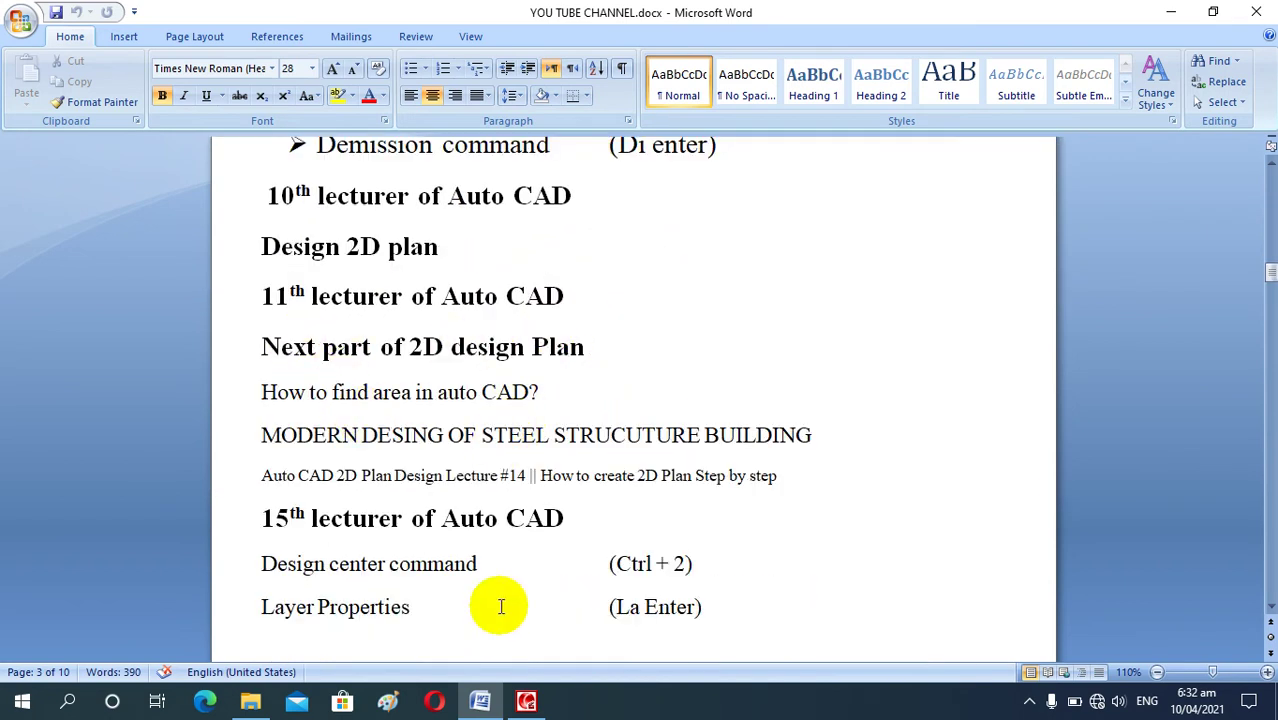
{"action": "scroll", "coordinate": [498, 508], "scroll_direction": "down", "scroll_amount": 2}
{"action": "scroll", "coordinate": [498, 508], "scroll_direction": "down", "scroll_amount": 1}
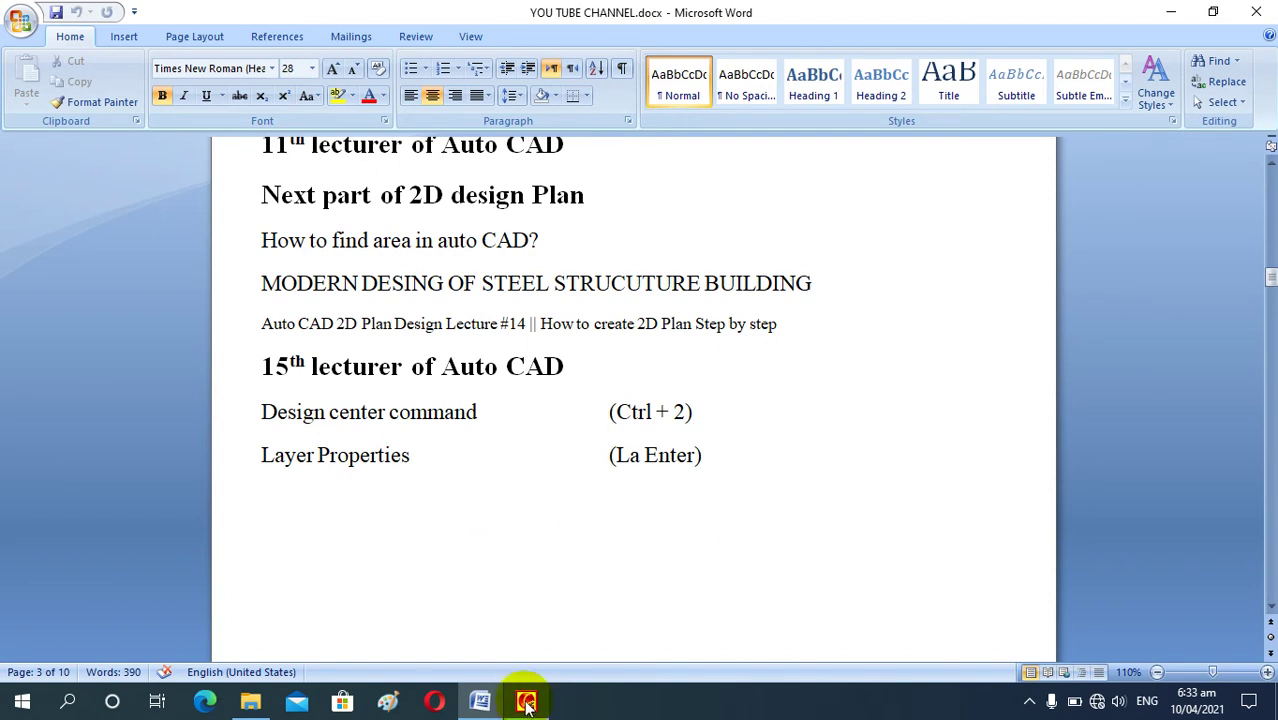
Step: Open 2d plan.dwg from the YOU TUBE folder in AutoCAD
{"action": "left_click", "coordinate": [250, 701]}
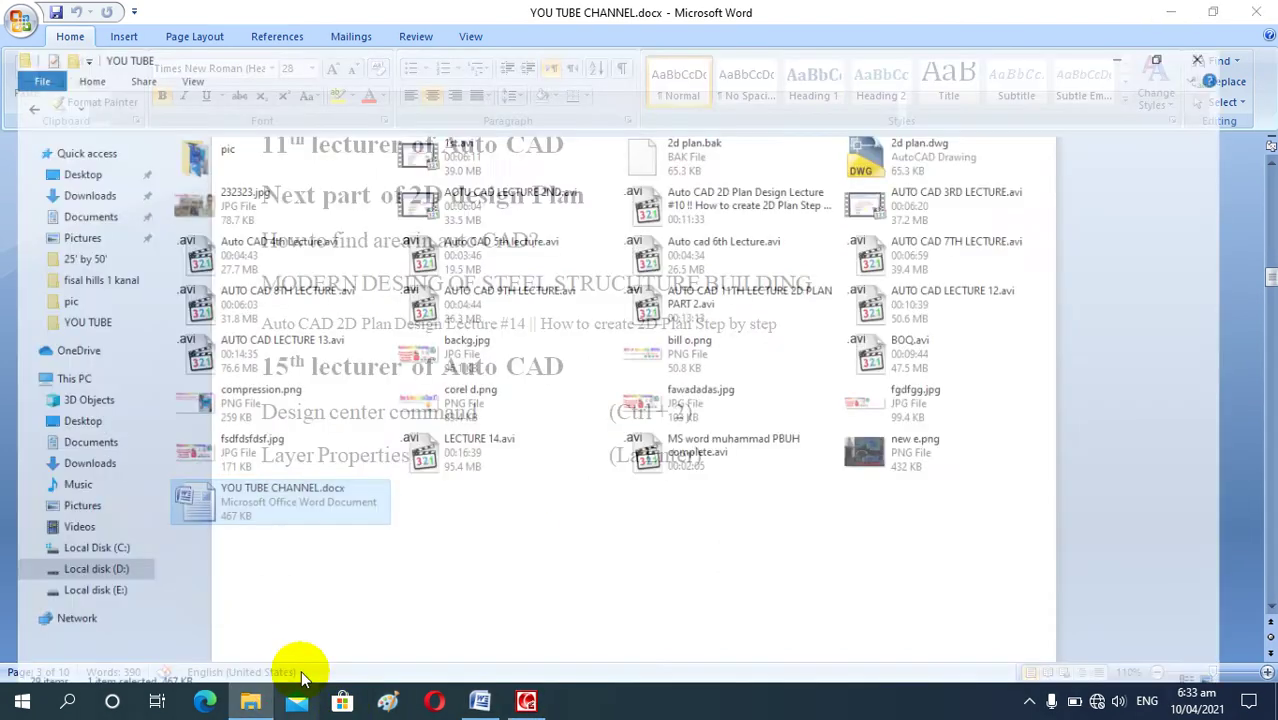
{"action": "left_click", "coordinate": [966, 100]}
{"action": "double_click", "coordinate": [966, 100]}
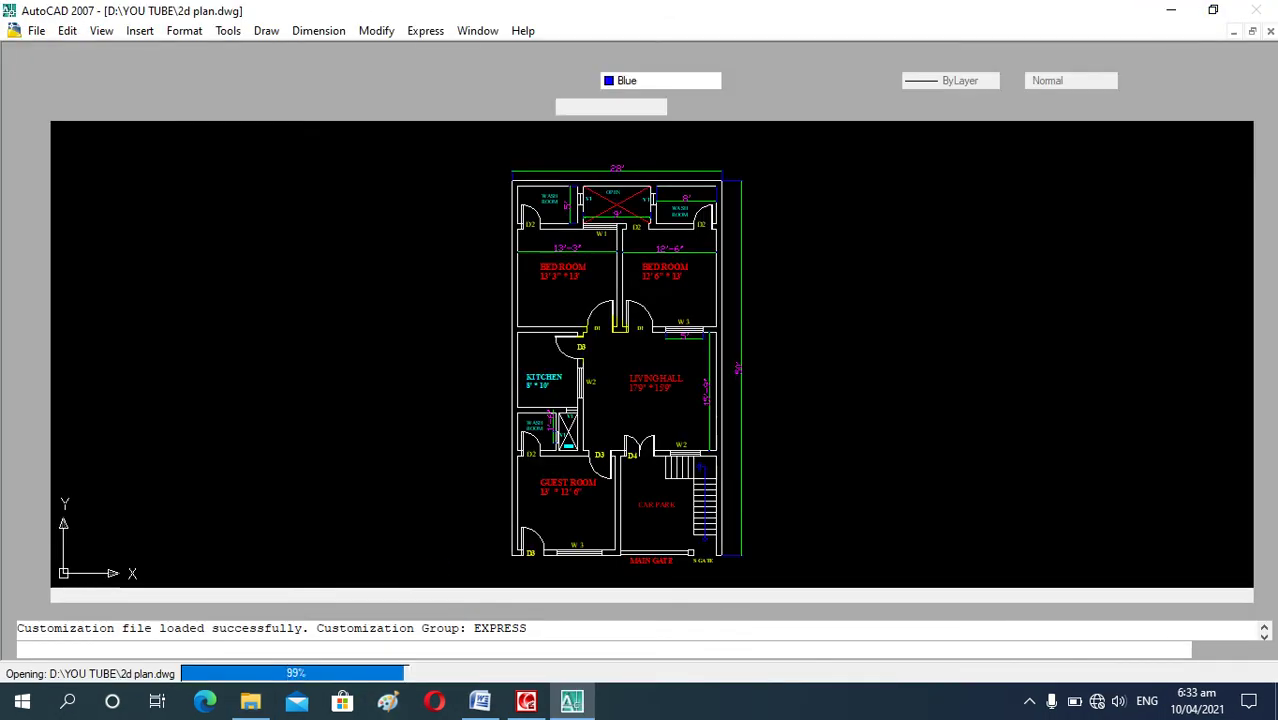
Step: Erase the BED ROOM 13' 3" * 13' label from the left bedroom
{"action": "scroll", "coordinate": [560, 300], "scroll_direction": "up", "scroll_amount": 3}
{"action": "scroll", "coordinate": [551, 320], "scroll_direction": "up", "scroll_amount": 3}
{"action": "scroll", "coordinate": [551, 320], "scroll_direction": "down", "scroll_amount": 5}
{"action": "scroll", "coordinate": [566, 429], "scroll_direction": "up", "scroll_amount": 3}
{"action": "scroll", "coordinate": [566, 429], "scroll_direction": "up", "scroll_amount": 2}
{"action": "left_click", "coordinate": [528, 366]}
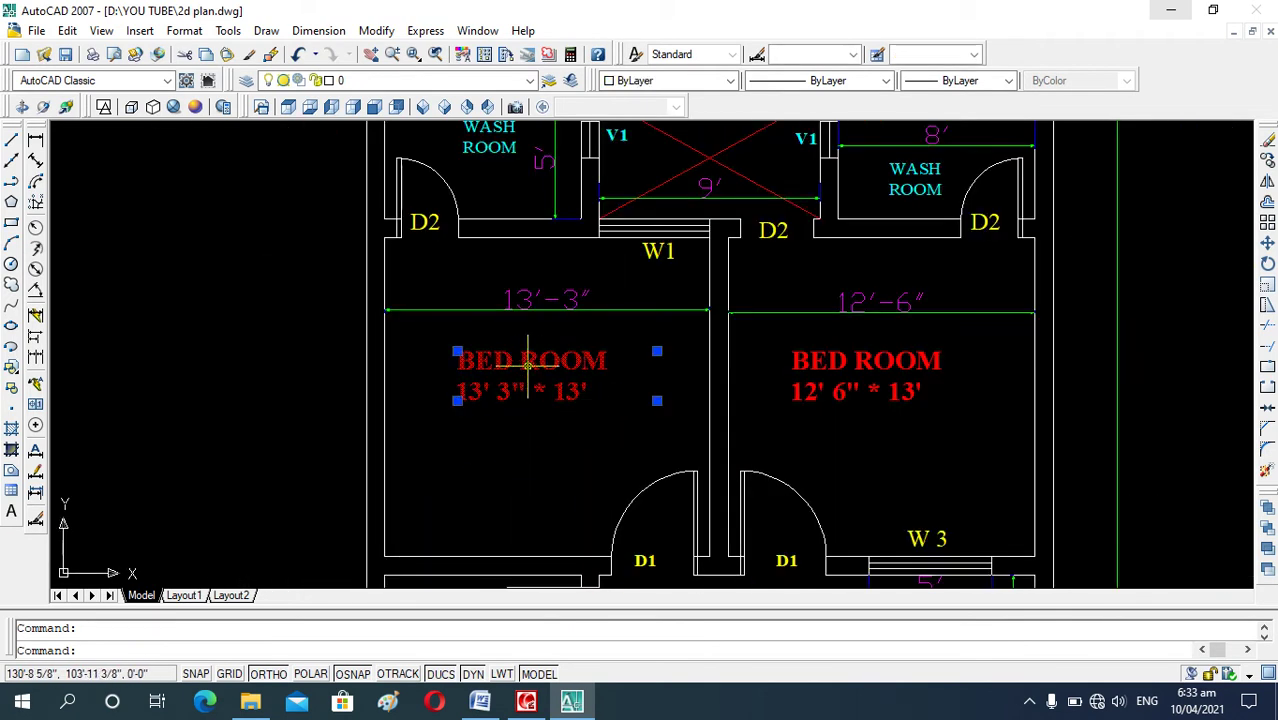
{"action": "key", "text": "Delete"}
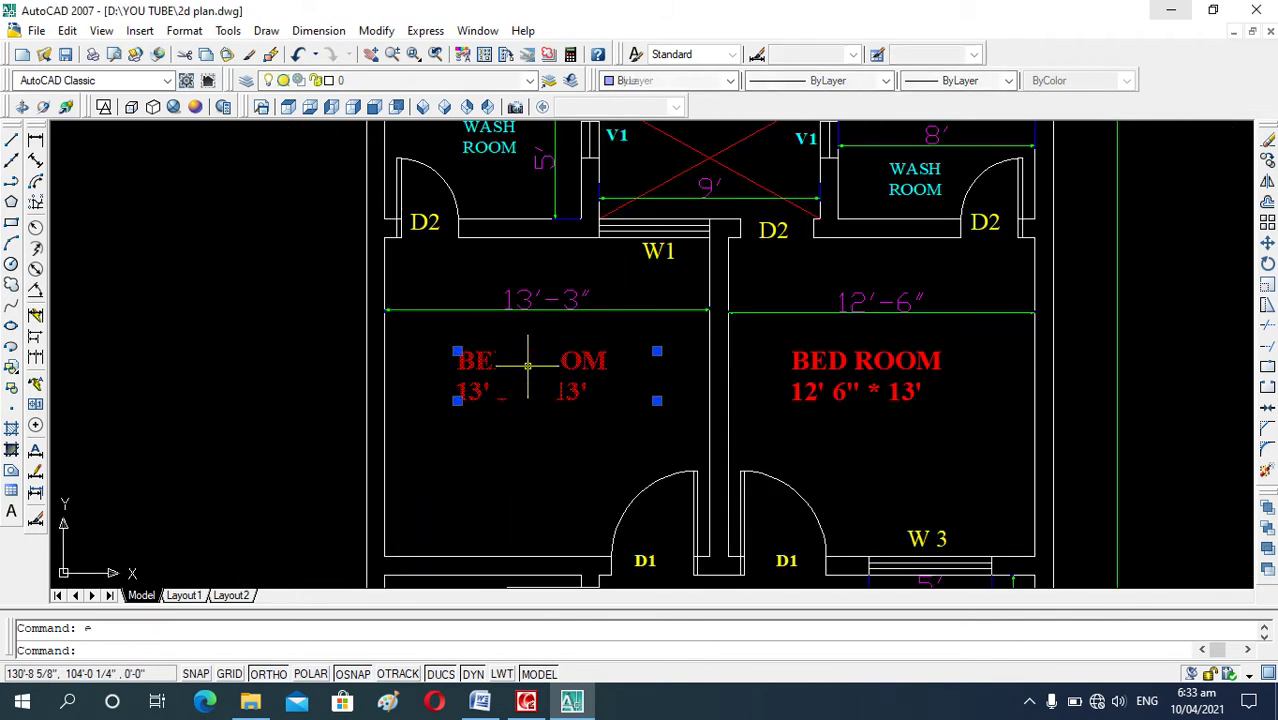
Step: Bring up DesignCenter showing the Home - Space Planner furniture blocks
{"action": "scroll", "coordinate": [528, 390], "scroll_direction": "down", "scroll_amount": 5}
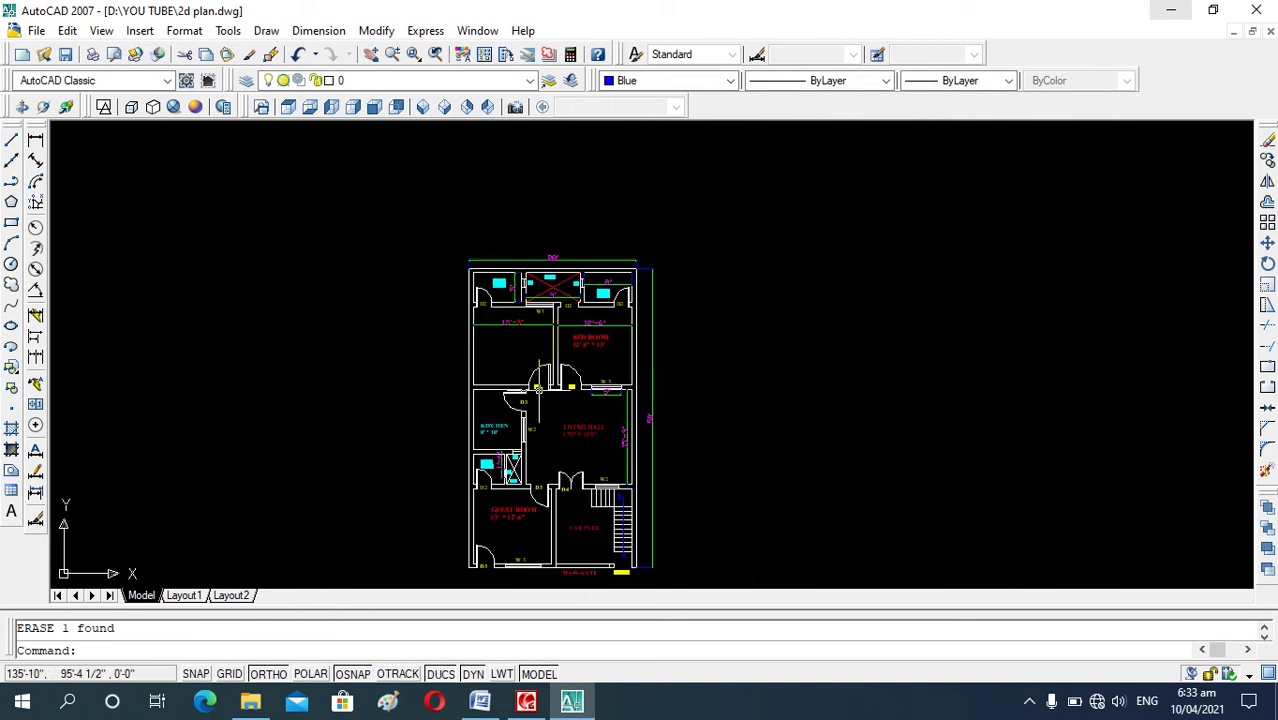
{"action": "scroll", "coordinate": [550, 380], "scroll_direction": "up", "scroll_amount": 3}
{"action": "scroll", "coordinate": [560, 375], "scroll_direction": "up", "scroll_amount": 1}
{"action": "scroll", "coordinate": [568, 422], "scroll_direction": "up", "scroll_amount": 3}
{"action": "scroll", "coordinate": [540, 430], "scroll_direction": "down", "scroll_amount": 3}
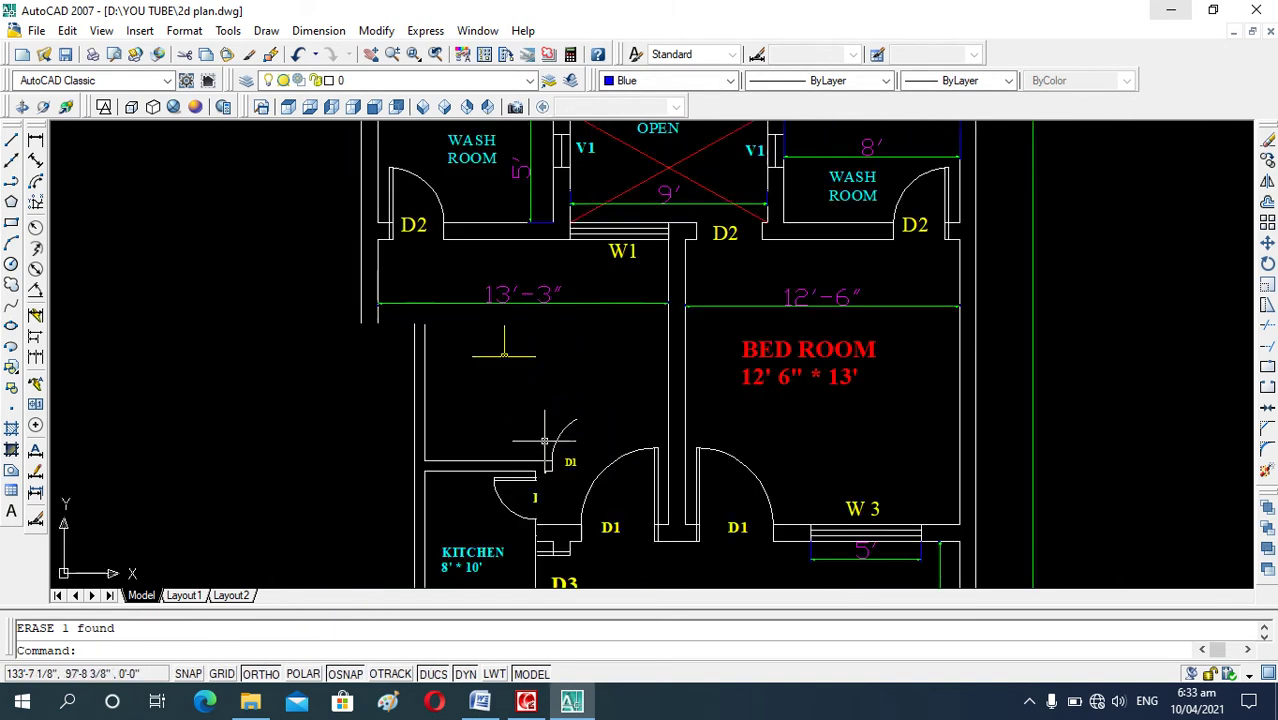
{"action": "scroll", "coordinate": [510, 448], "scroll_direction": "down", "scroll_amount": 3}
{"action": "scroll", "coordinate": [510, 448], "scroll_direction": "up", "scroll_amount": 5}
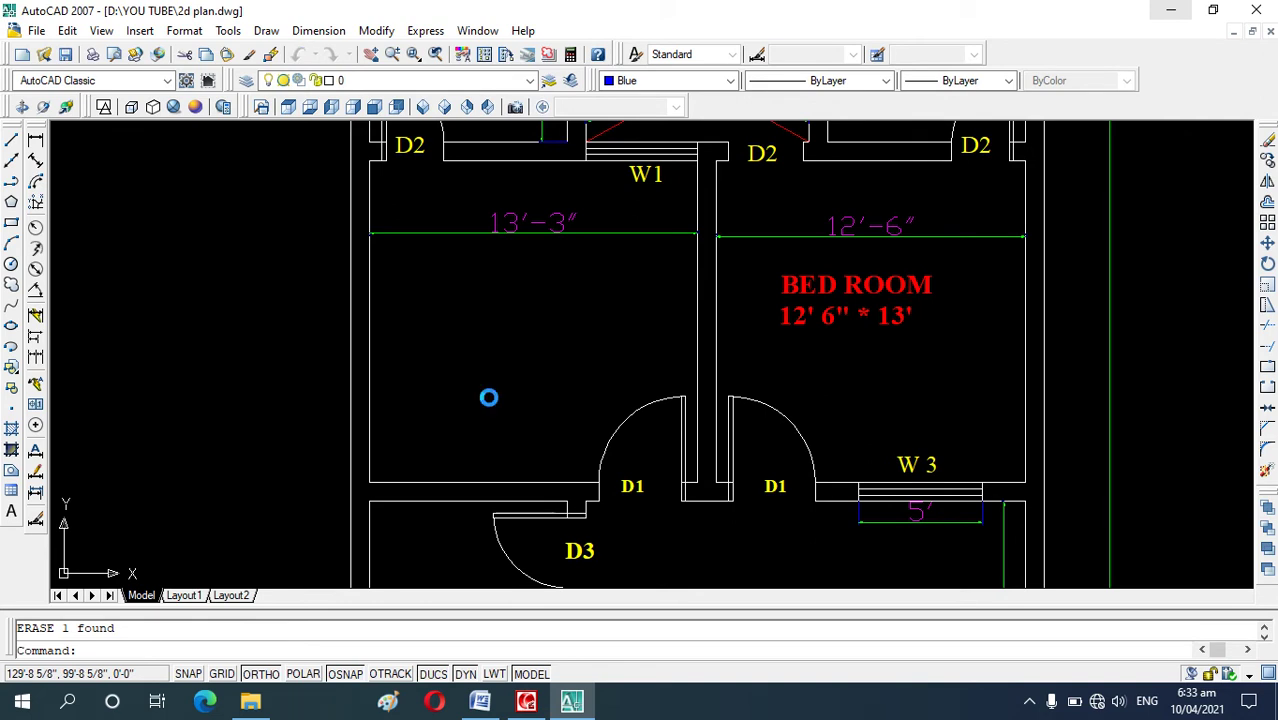
{"action": "key", "text": "ctrl+2"}
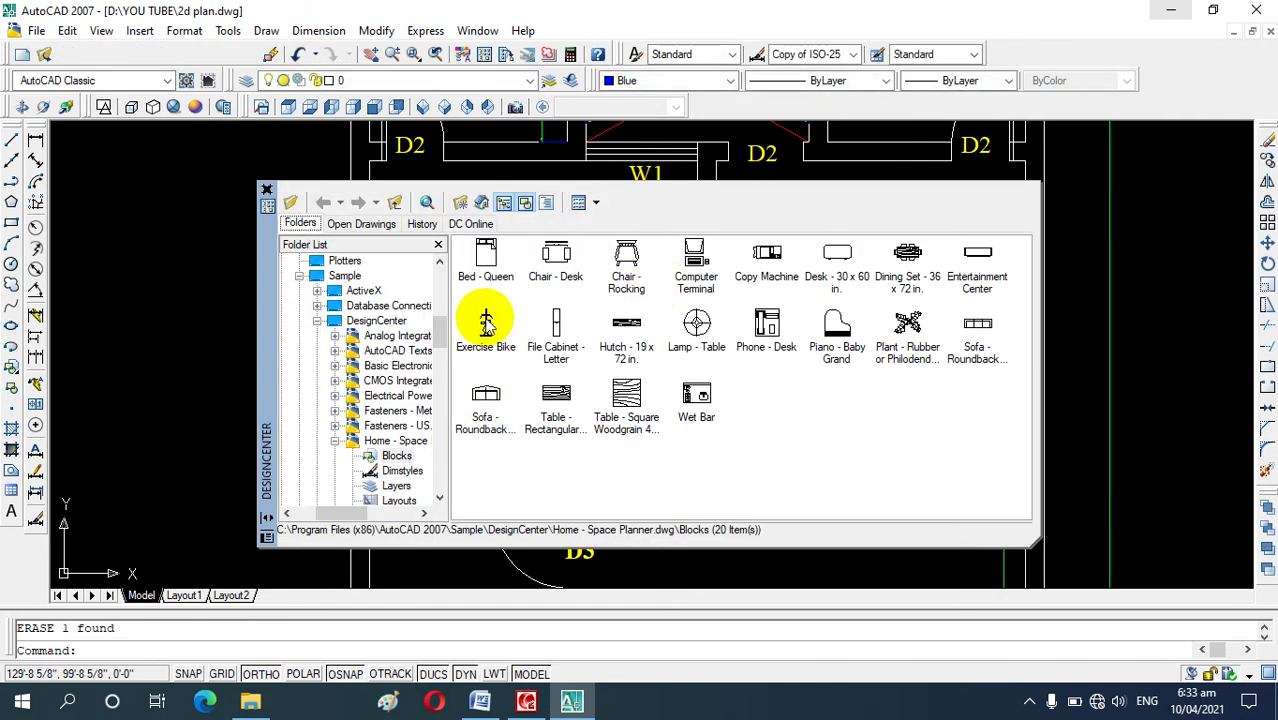
{"action": "left_click", "coordinate": [267, 190]}
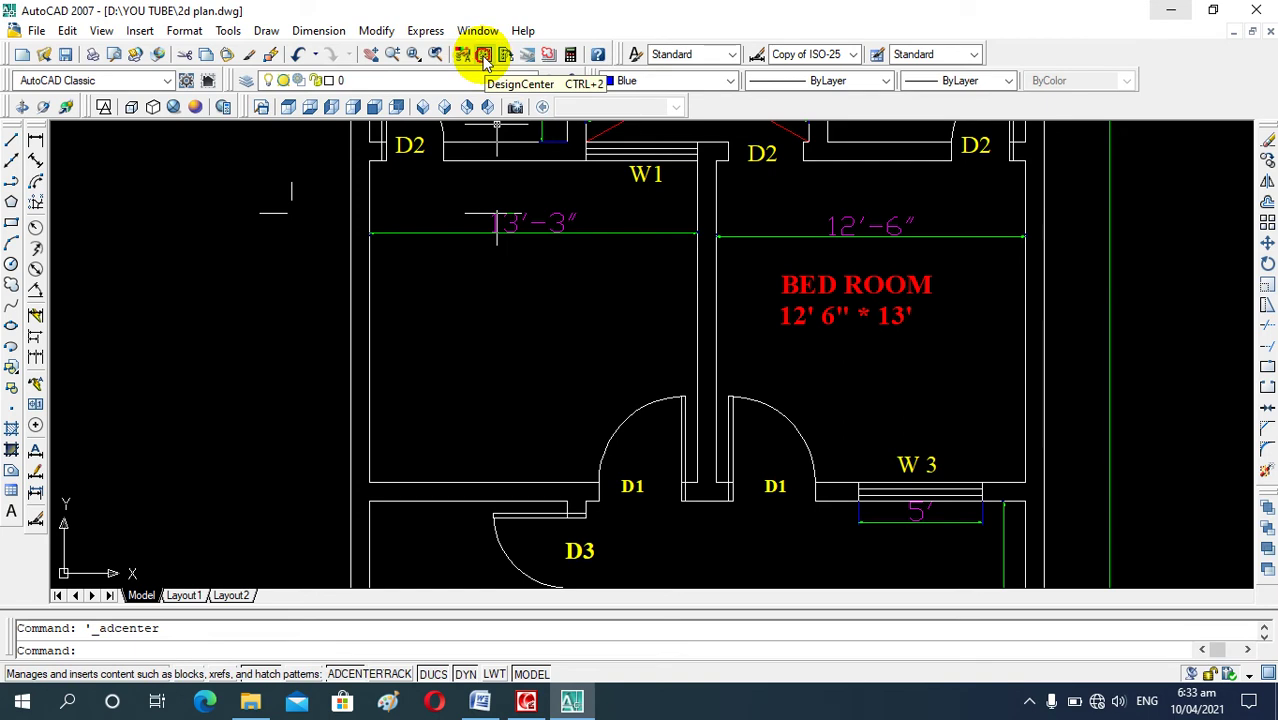
{"action": "left_click", "coordinate": [484, 58]}
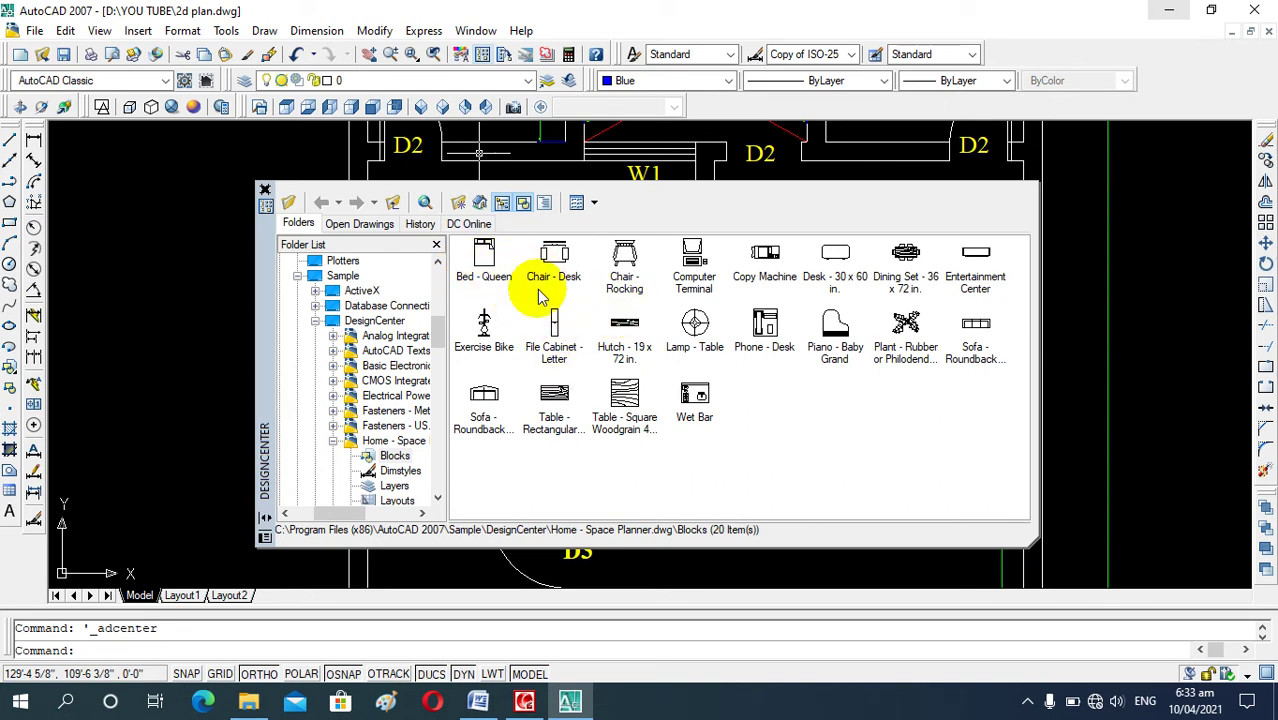
{"action": "left_click", "coordinate": [487, 258]}
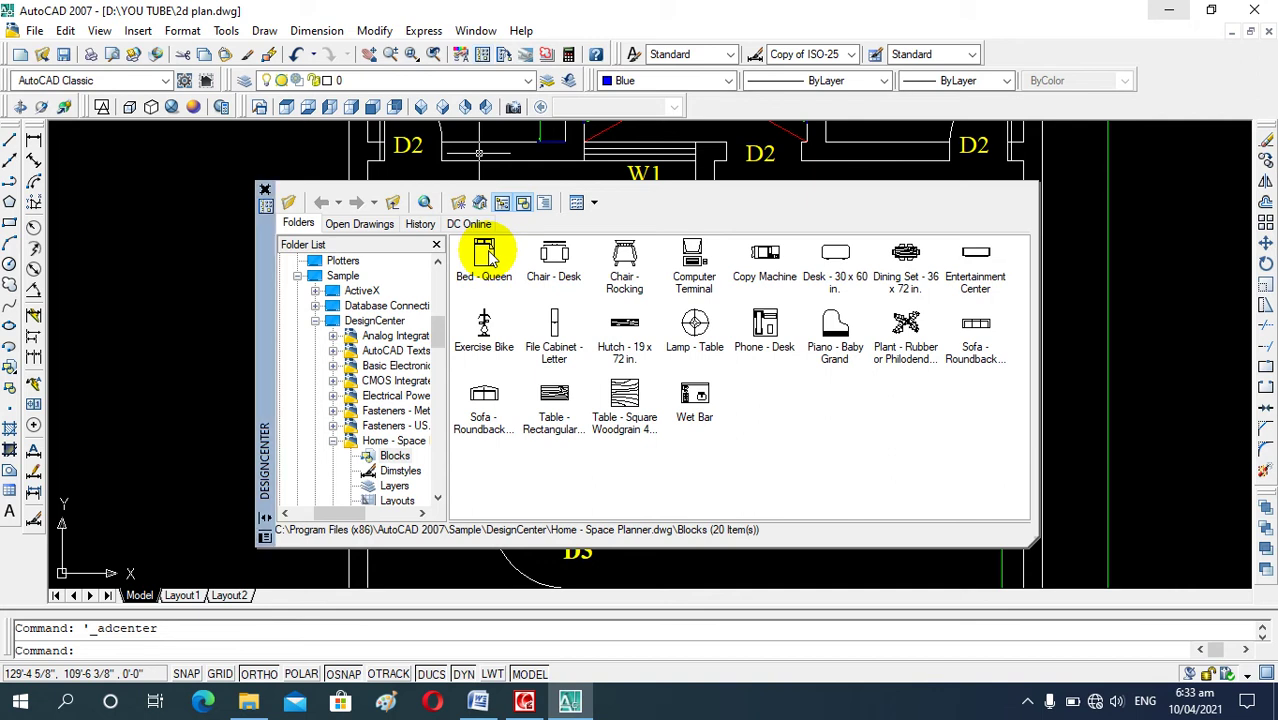
Step: Insert the Bed - Queen block upright left of the plan, then close DesignCenter
{"action": "double_click", "coordinate": [487, 257]}
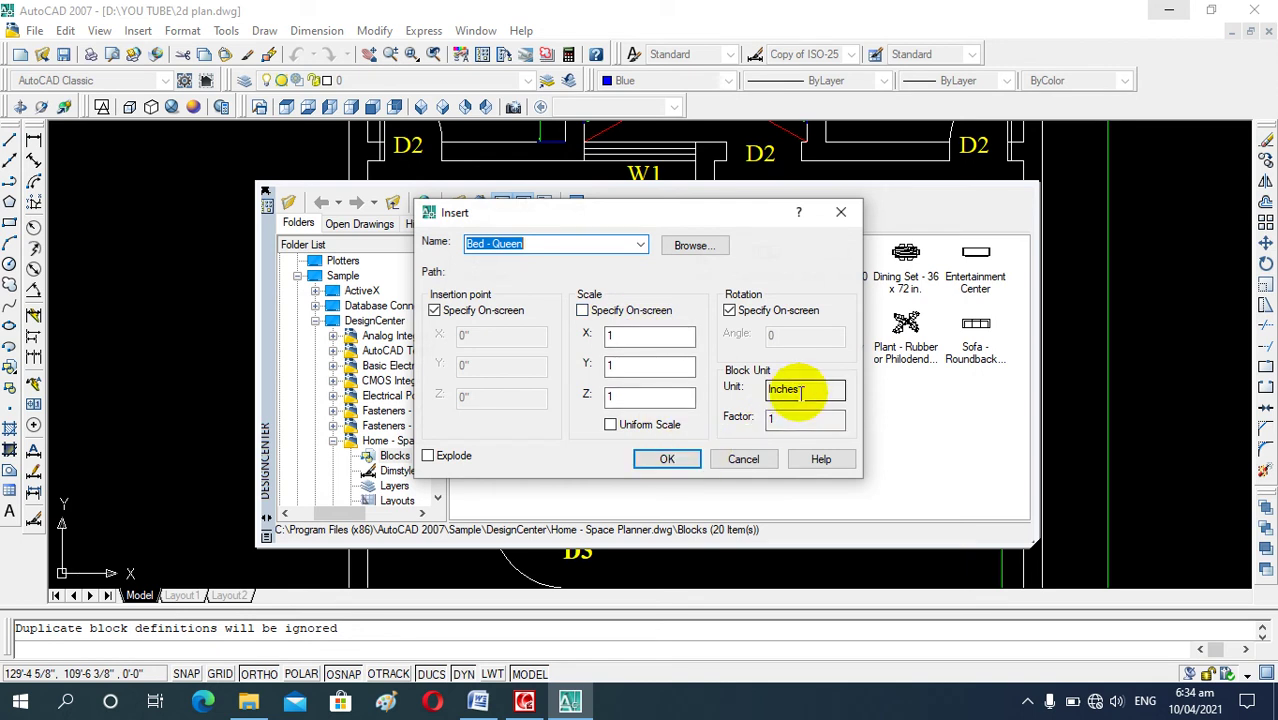
{"action": "left_click", "coordinate": [683, 458]}
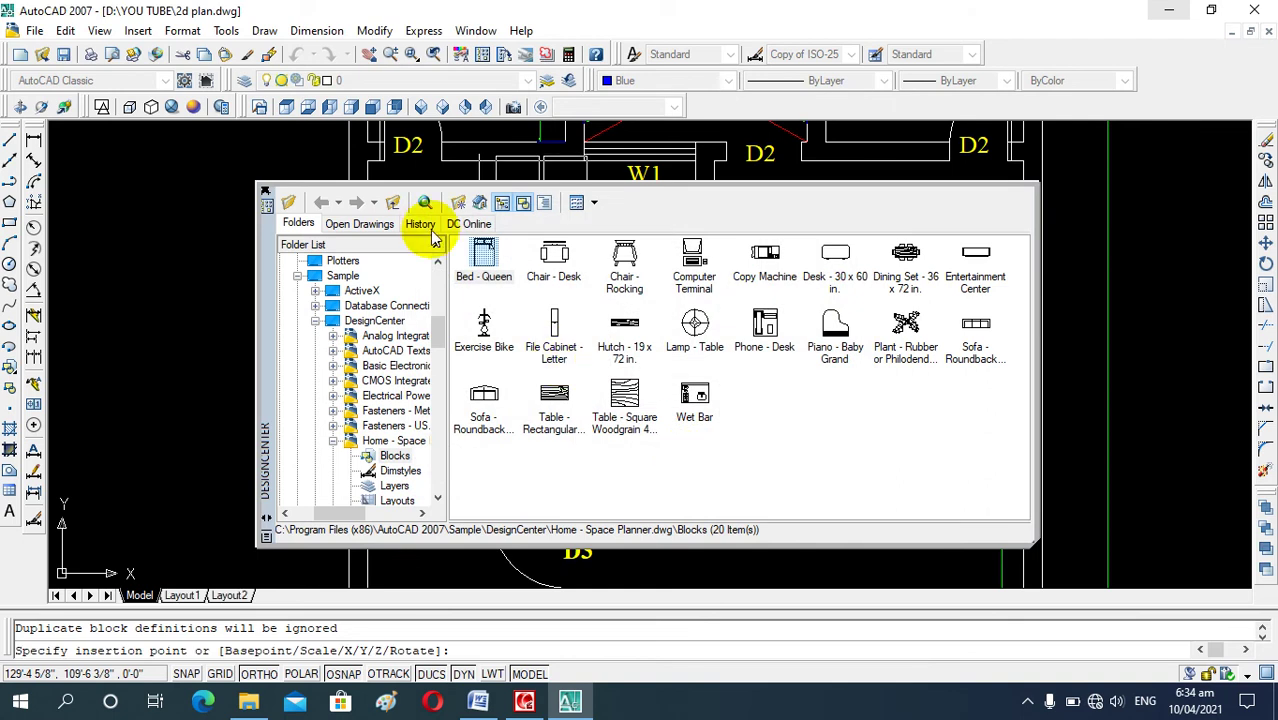
{"action": "left_click", "coordinate": [481, 262]}
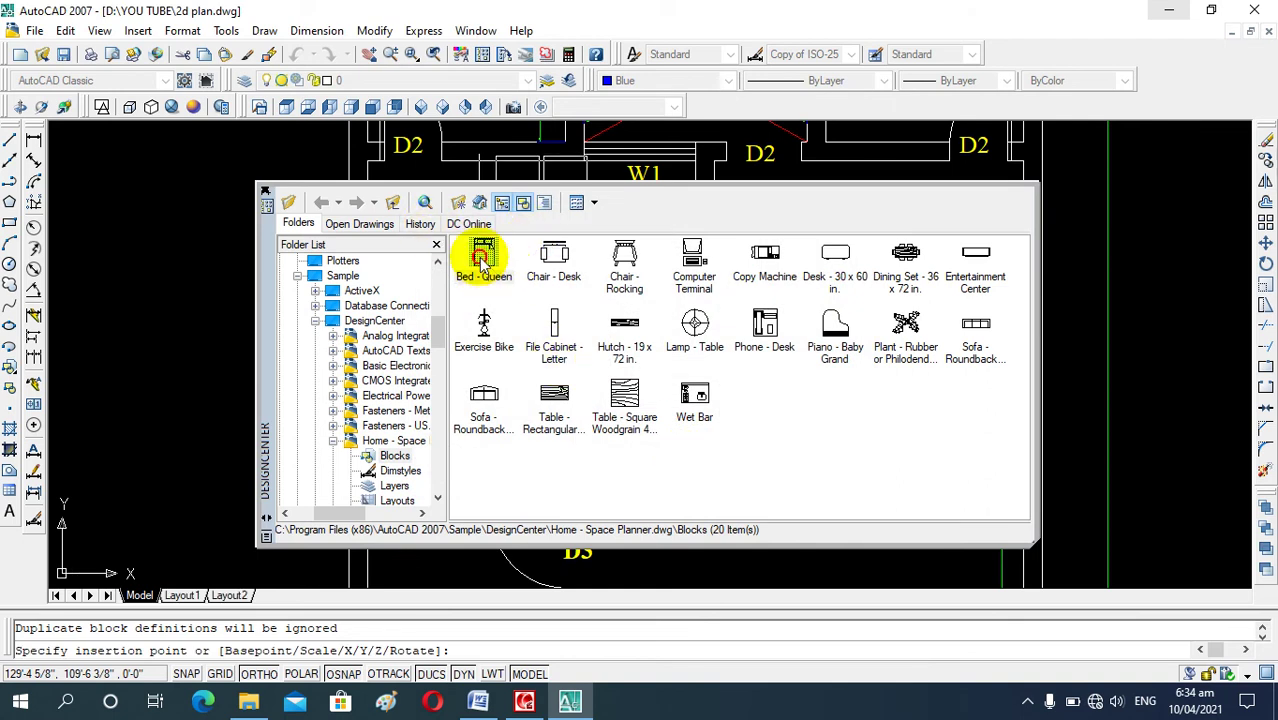
{"action": "left_click_drag", "start_coordinate": [481, 262], "coordinate": [139, 280]}
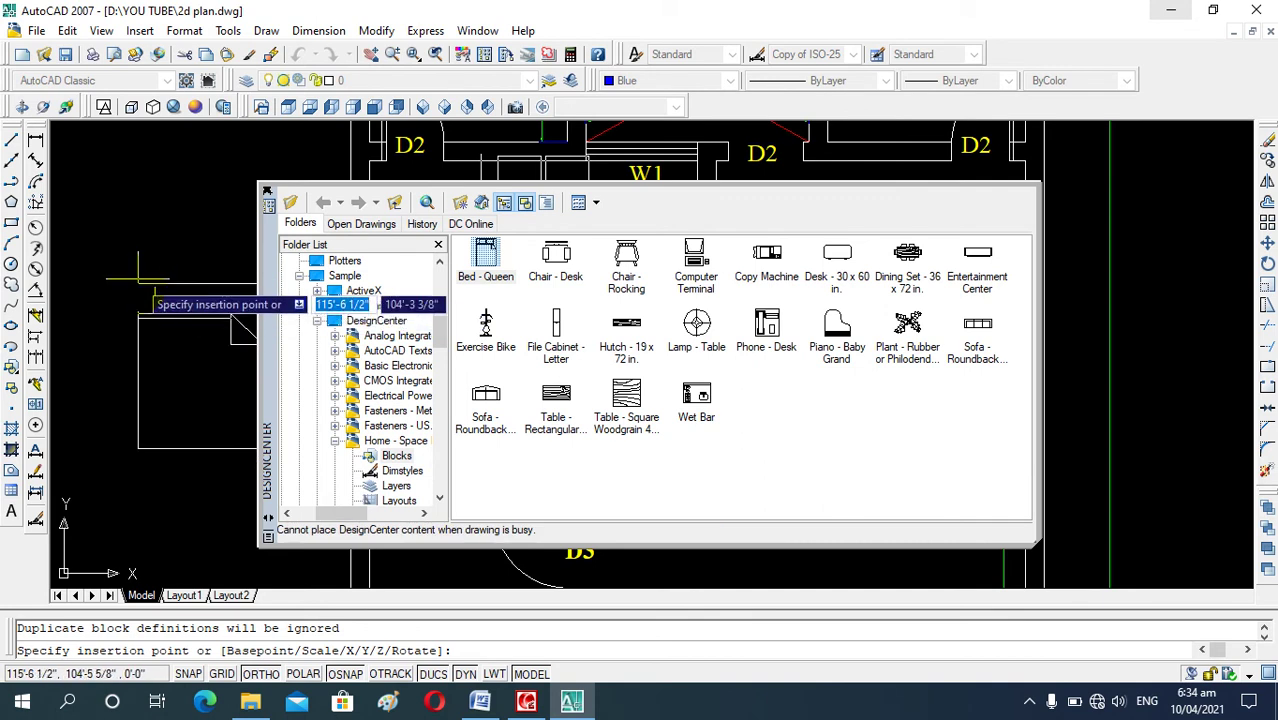
{"action": "left_click", "coordinate": [120, 237]}
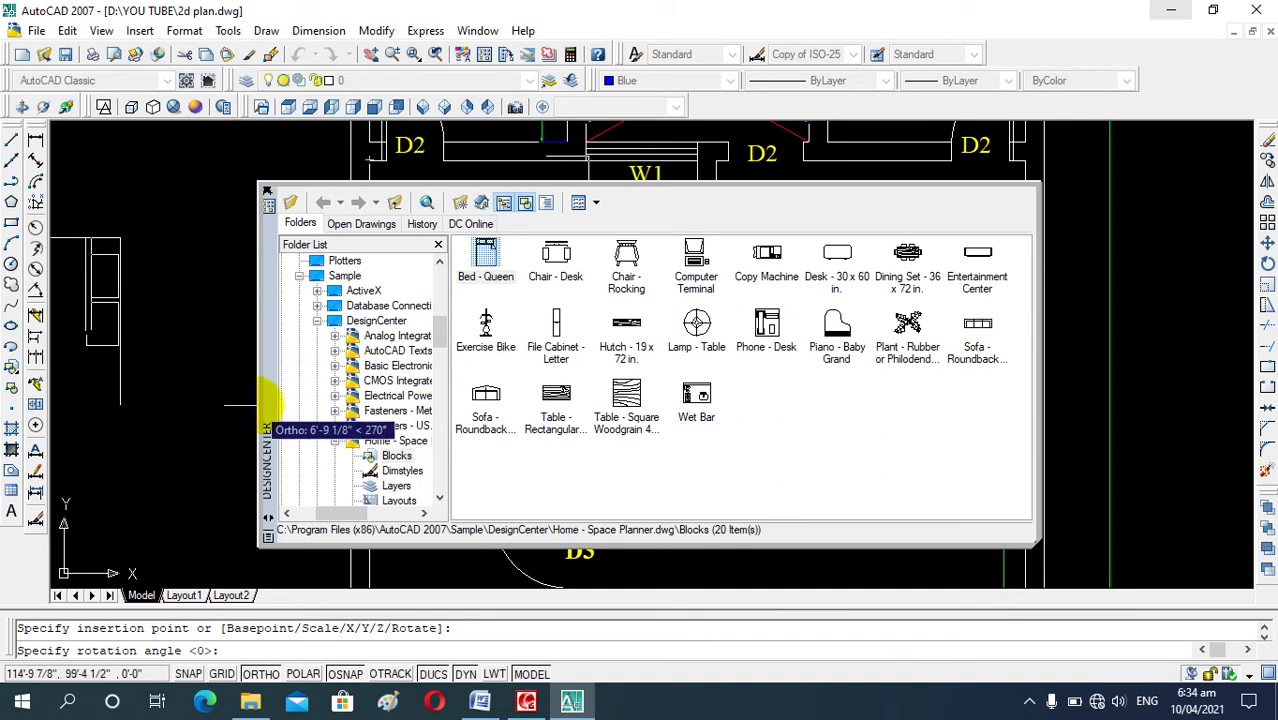
{"action": "left_click", "coordinate": [214, 190]}
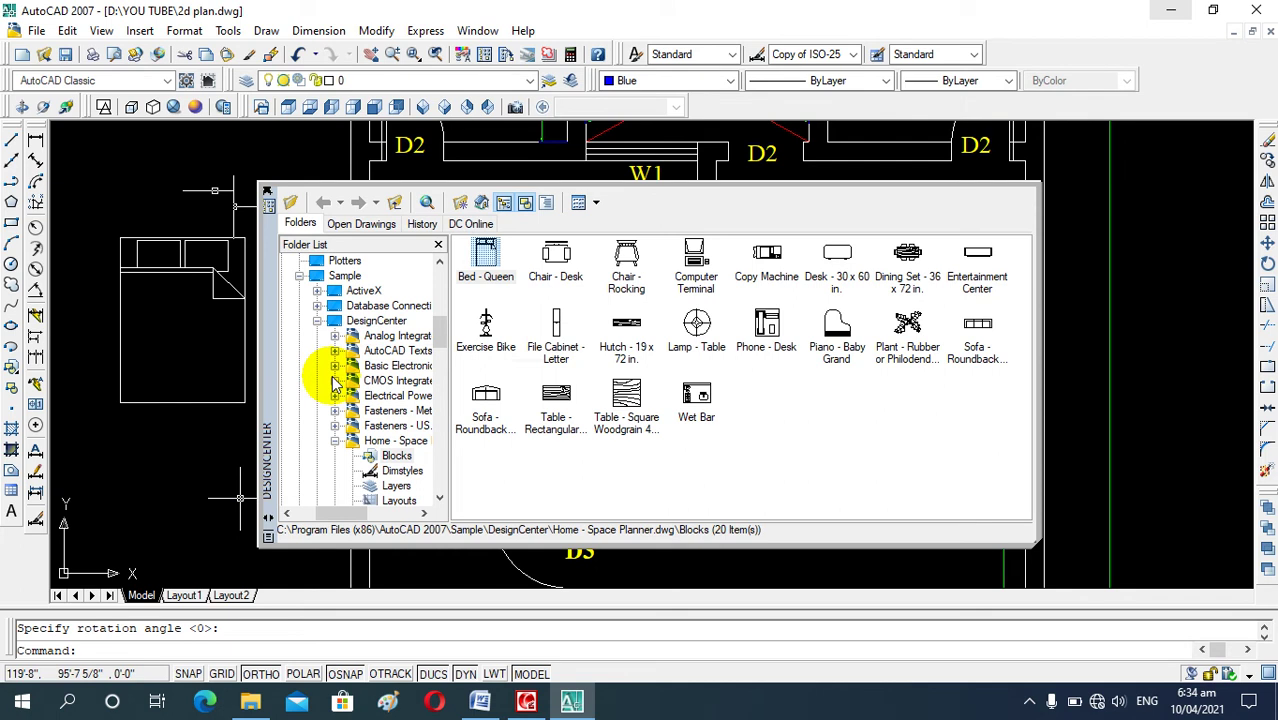
{"action": "left_click", "coordinate": [265, 193]}
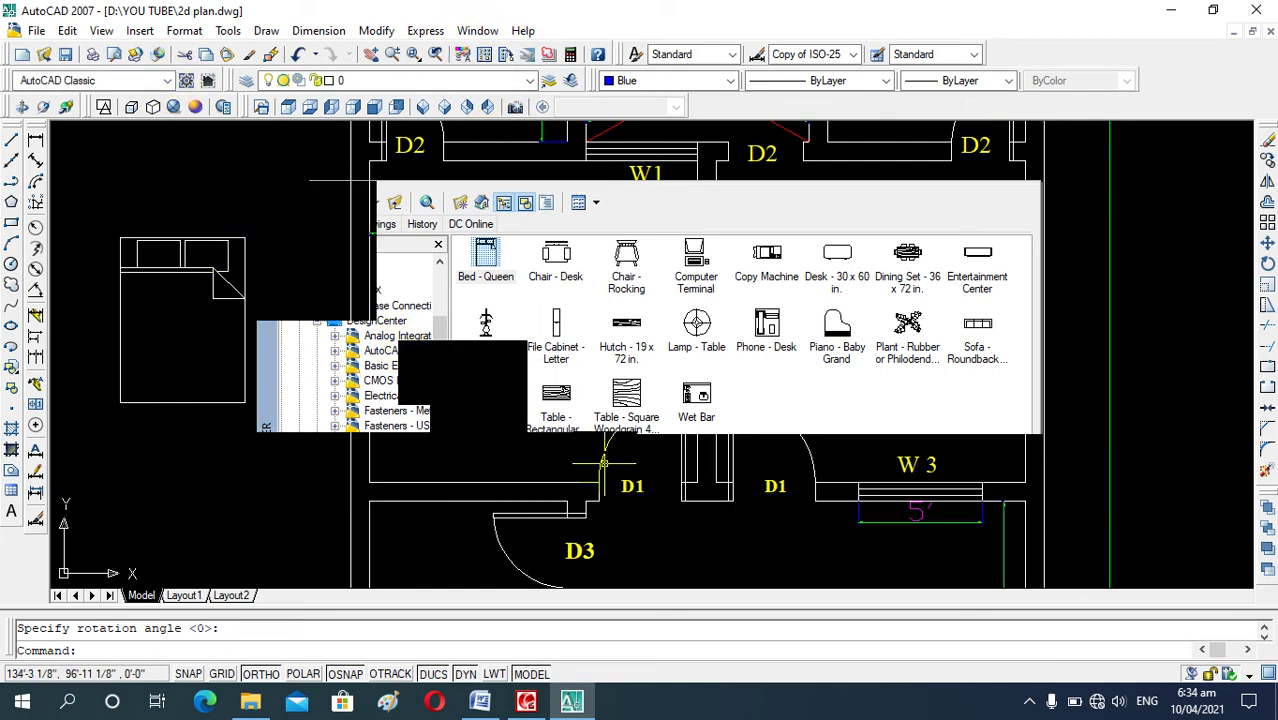
Step: Delete the 13'-3" dimension from the room left of the bedroom
{"action": "scroll", "coordinate": [615, 345], "scroll_direction": "down", "scroll_amount": 6}
{"action": "scroll", "coordinate": [560, 325], "scroll_direction": "up", "scroll_amount": 3}
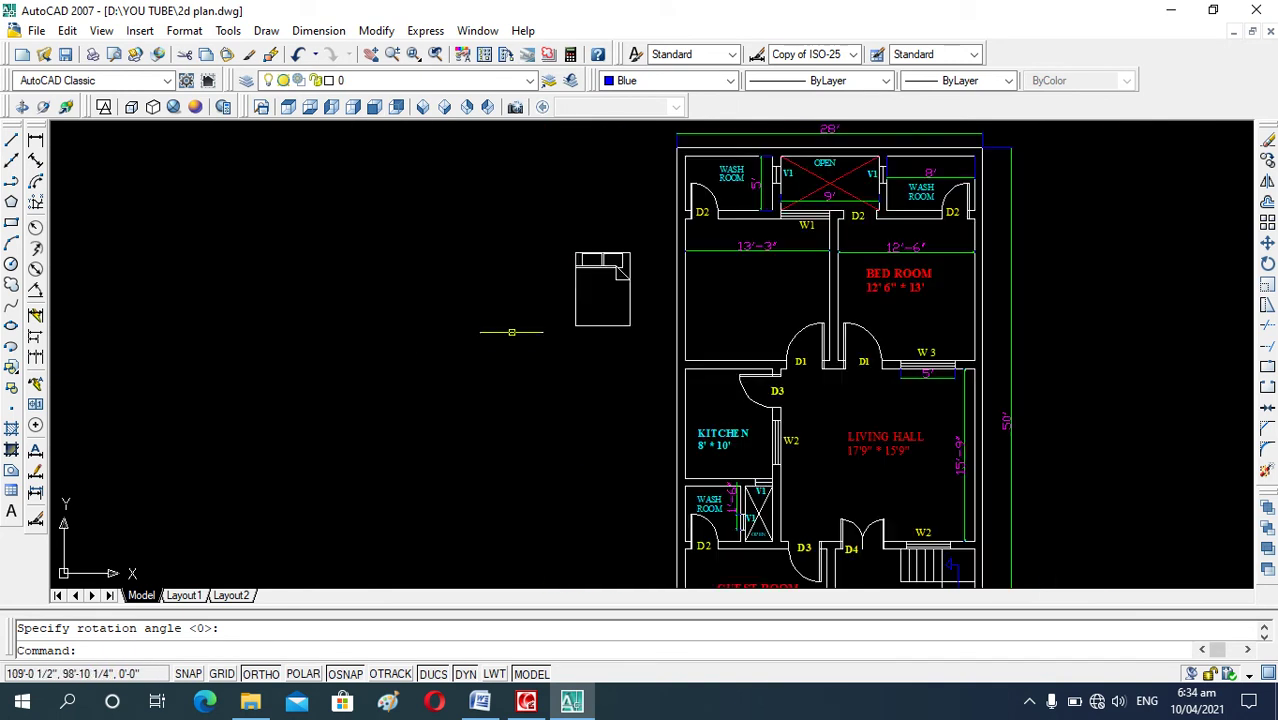
{"action": "scroll", "coordinate": [760, 290], "scroll_direction": "up", "scroll_amount": 3}
{"action": "scroll", "coordinate": [571, 320], "scroll_direction": "down", "scroll_amount": 1}
{"action": "scroll", "coordinate": [408, 456], "scroll_direction": "down", "scroll_amount": 2}
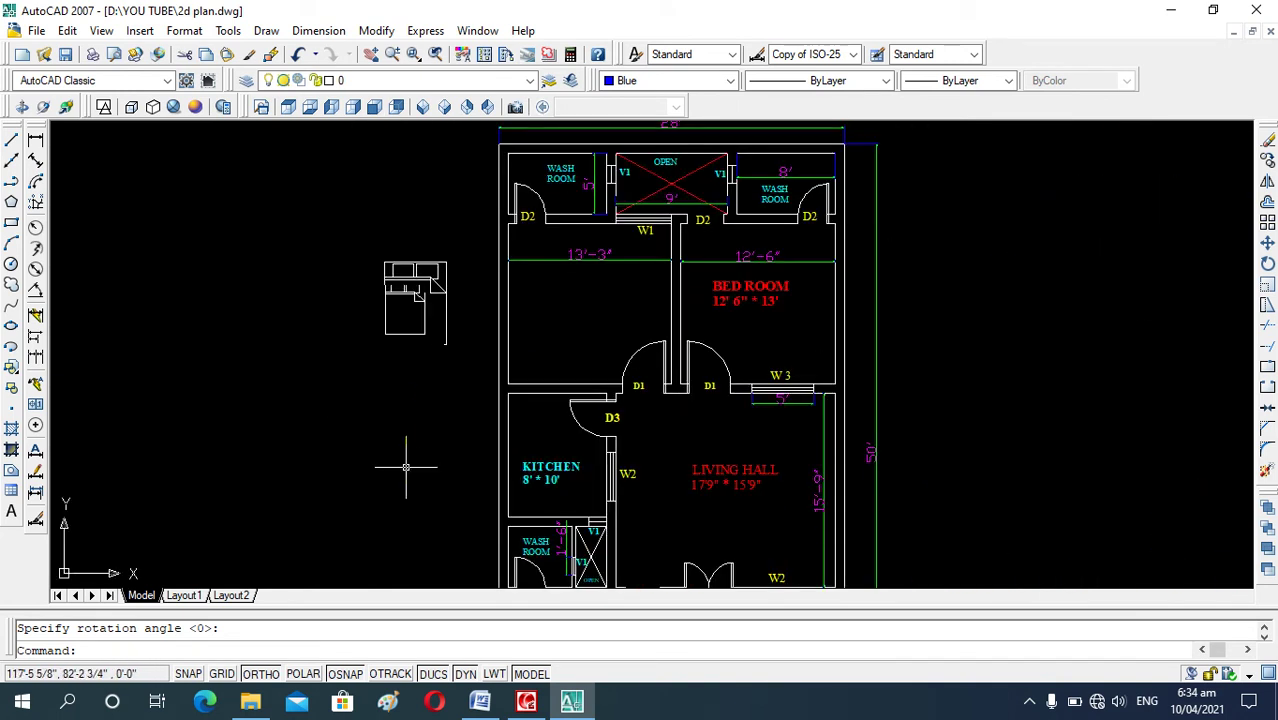
{"action": "scroll", "coordinate": [462, 315], "scroll_direction": "up", "scroll_amount": 3}
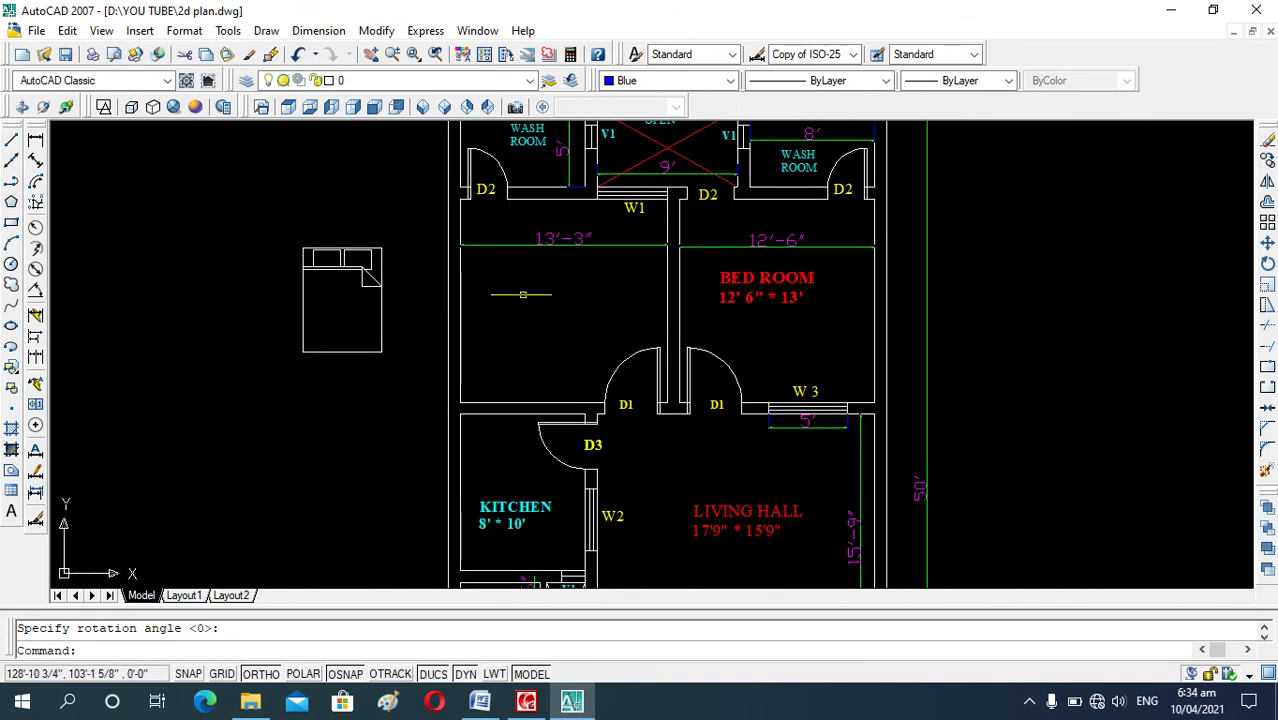
{"action": "left_click", "coordinate": [553, 244]}
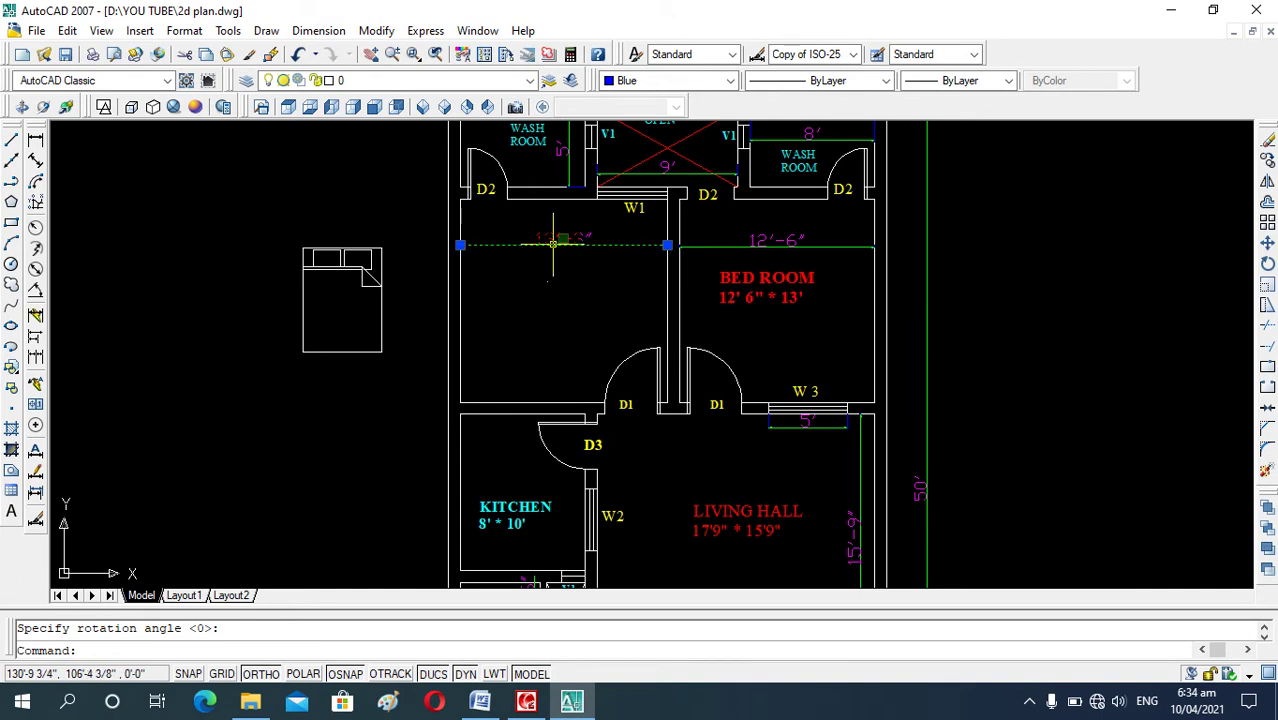
{"action": "key", "text": "Delete"}
Step: Move the queen bed by its top-right corner into that room
{"action": "left_click", "coordinate": [400, 263]}
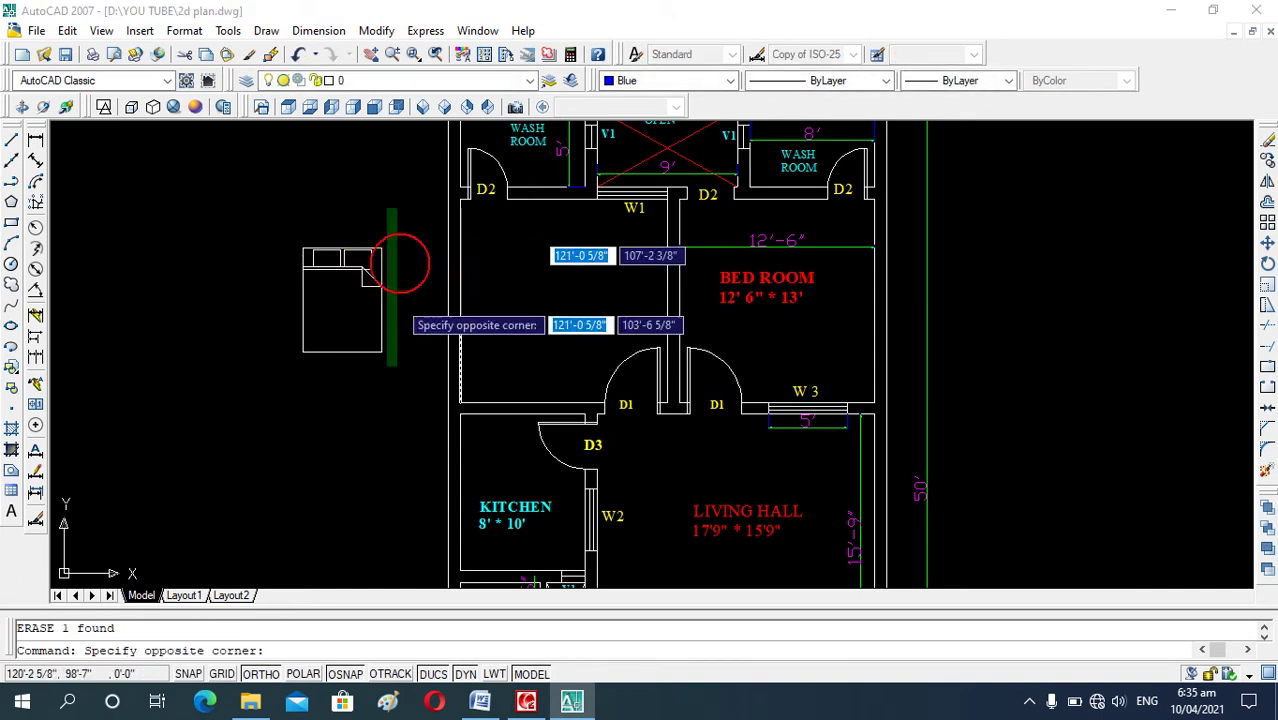
{"action": "left_click", "coordinate": [270, 444]}
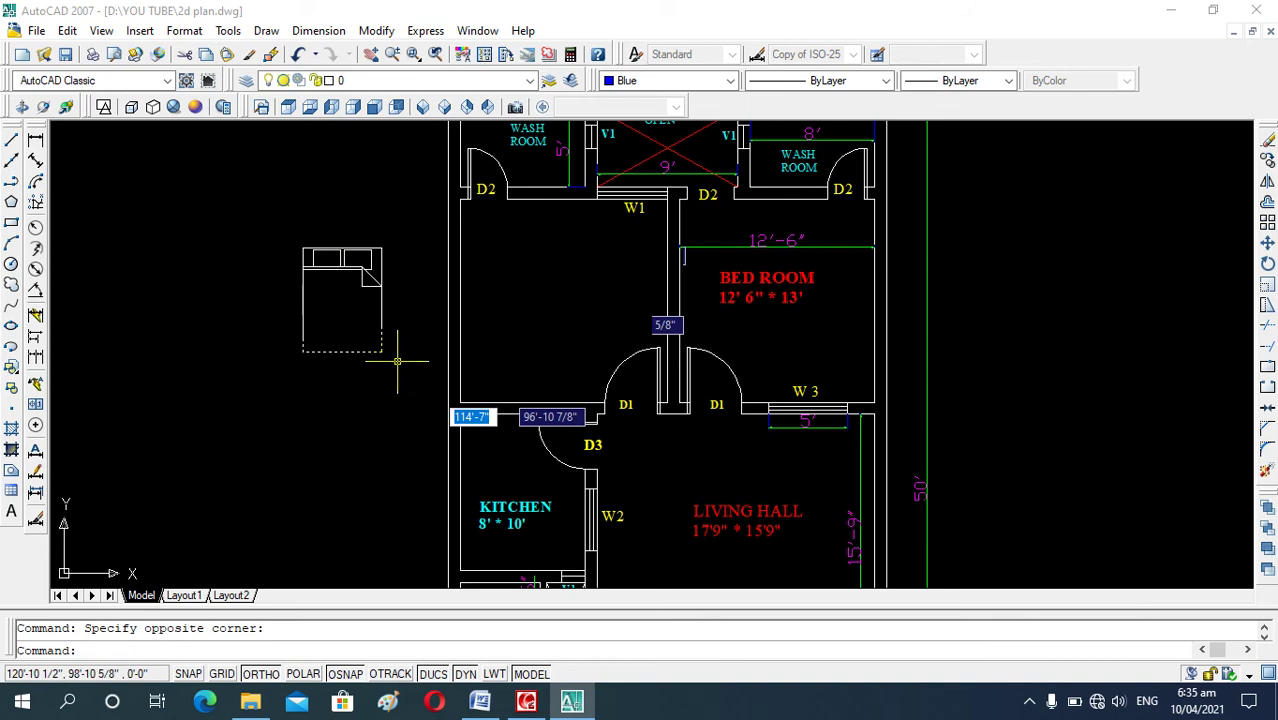
{"action": "key", "text": "Escape"}
{"action": "left_click", "coordinate": [393, 222]}
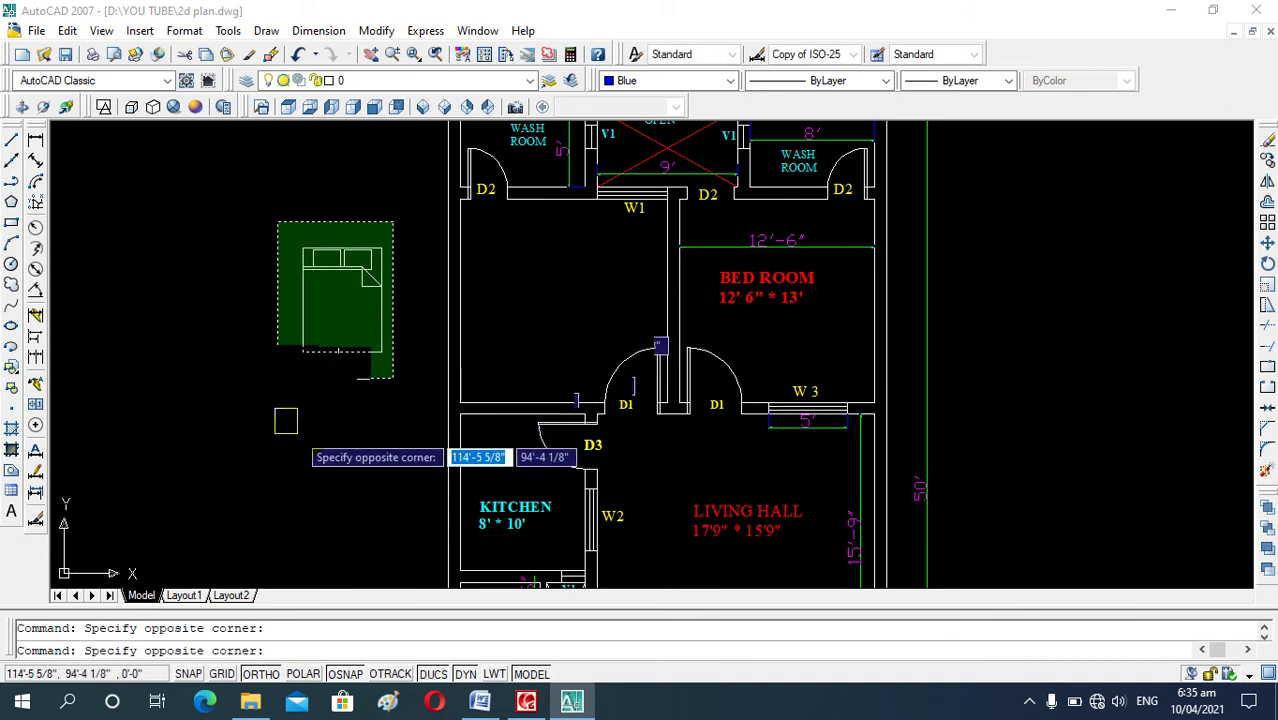
{"action": "key", "text": "Escape"}
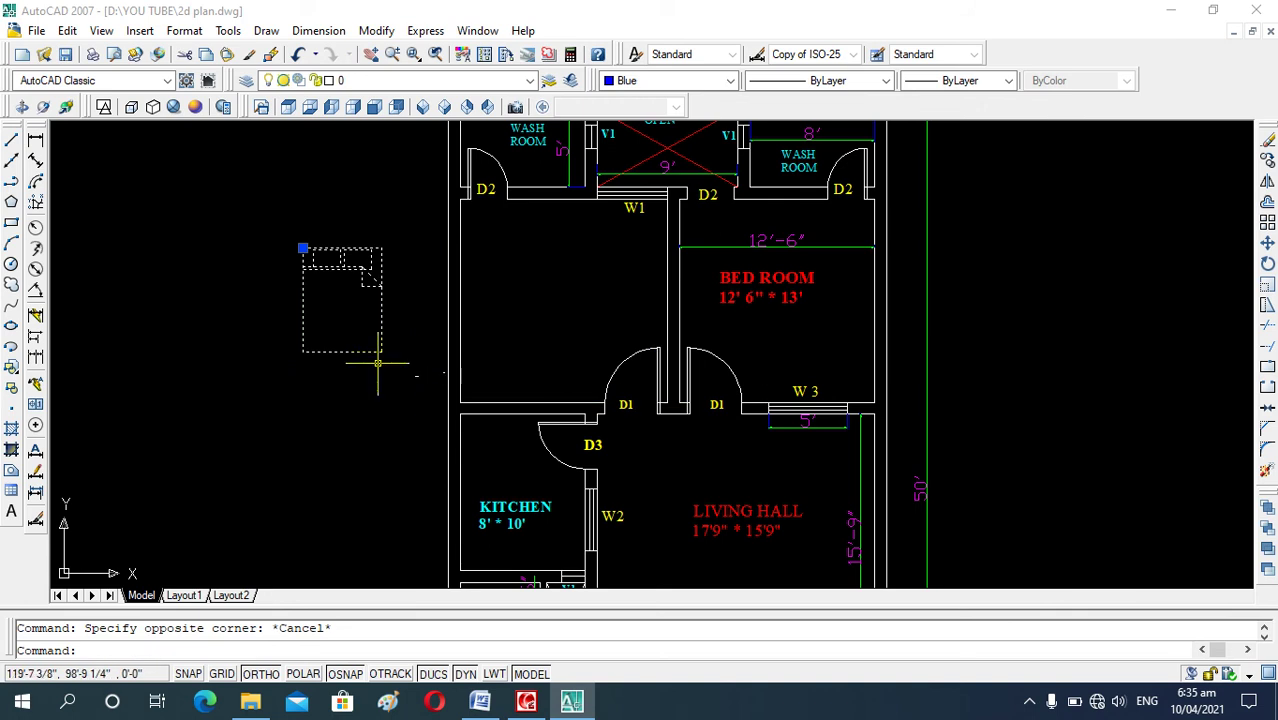
{"action": "type", "text": "m"}
{"action": "key", "text": "Return"}
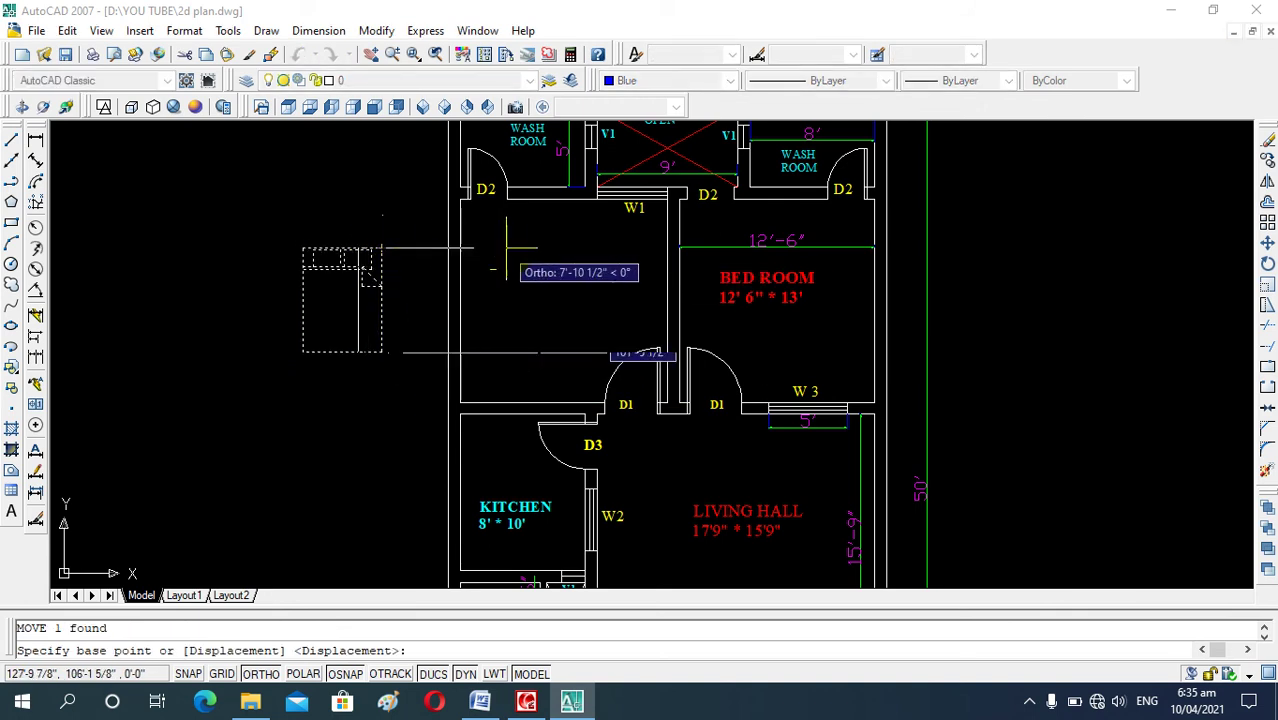
{"action": "left_click", "coordinate": [382, 248]}
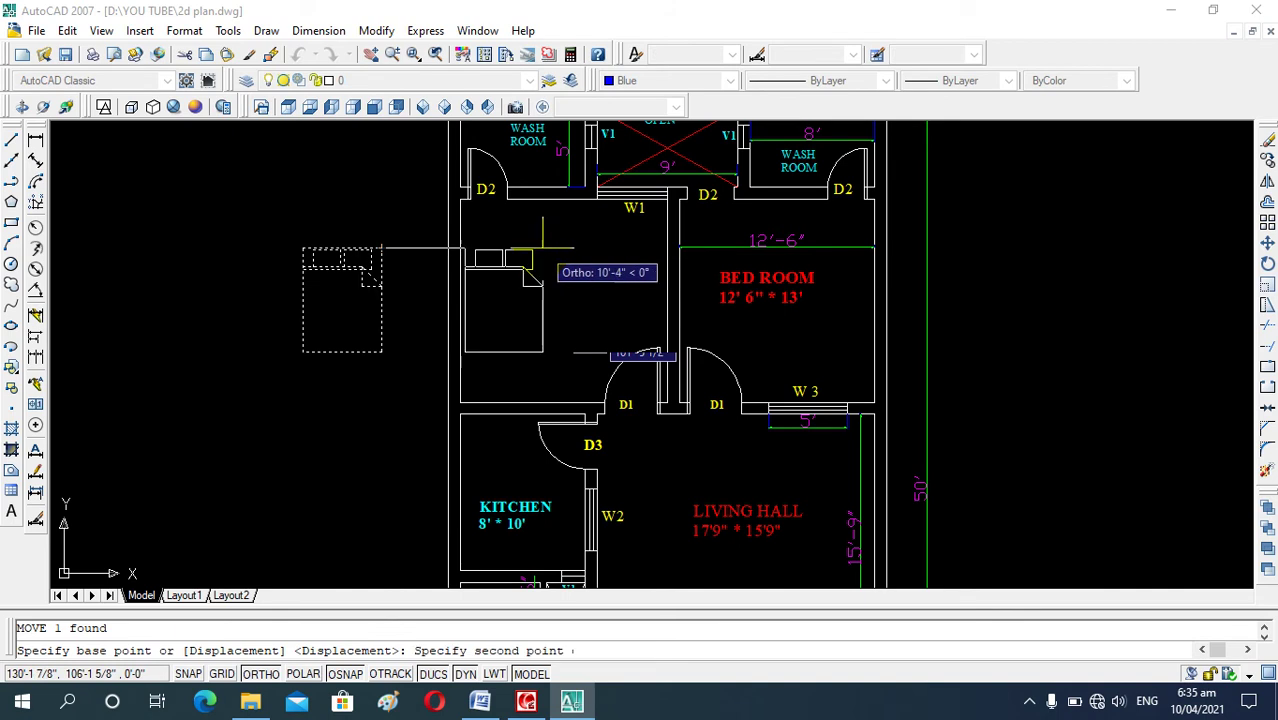
{"action": "left_click", "coordinate": [609, 248]}
{"action": "key", "text": "Escape"}
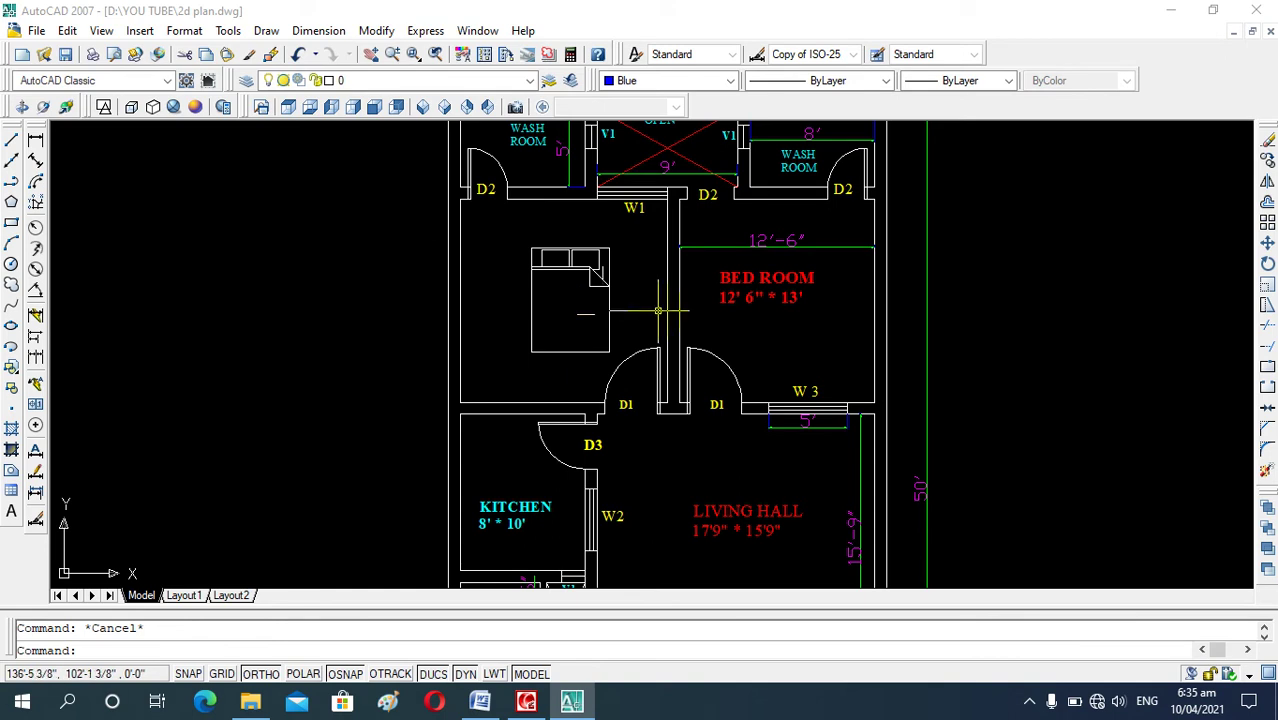
Step: Rotate the queen bed sideways about its corner
{"action": "left_click", "coordinate": [610, 250]}
{"action": "type", "text": "ro"}
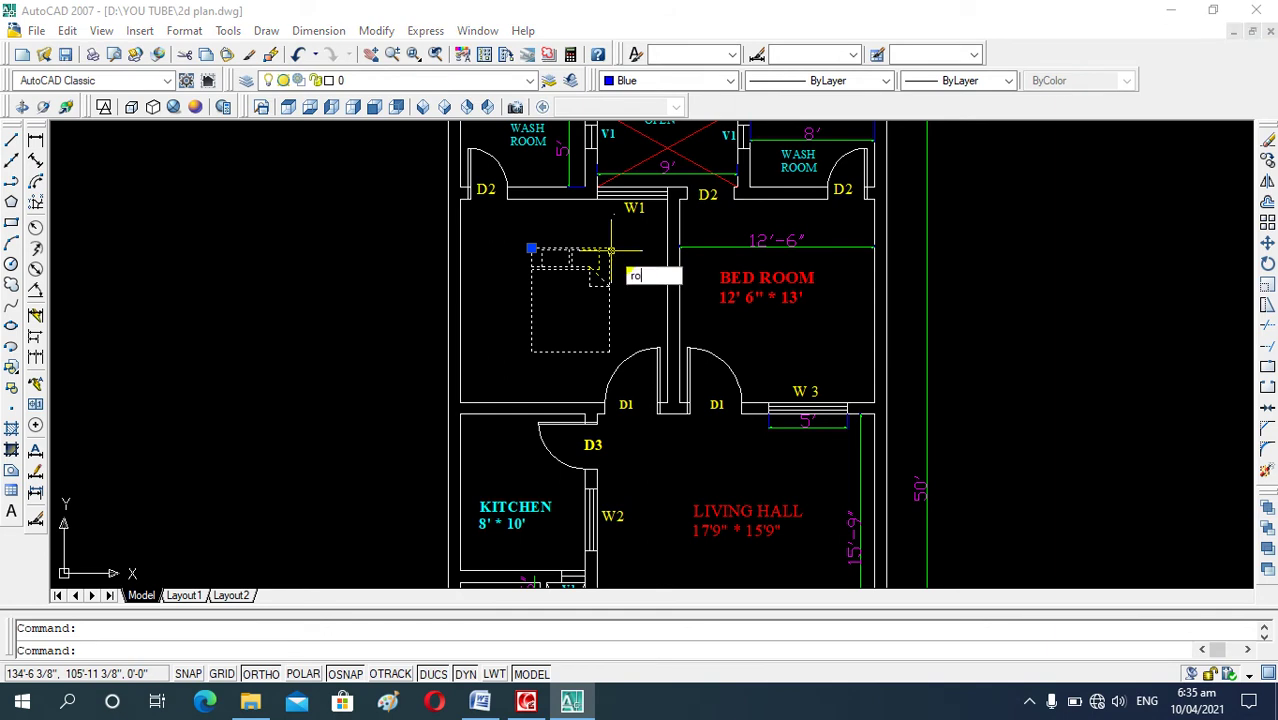
{"action": "key", "text": "Return"}
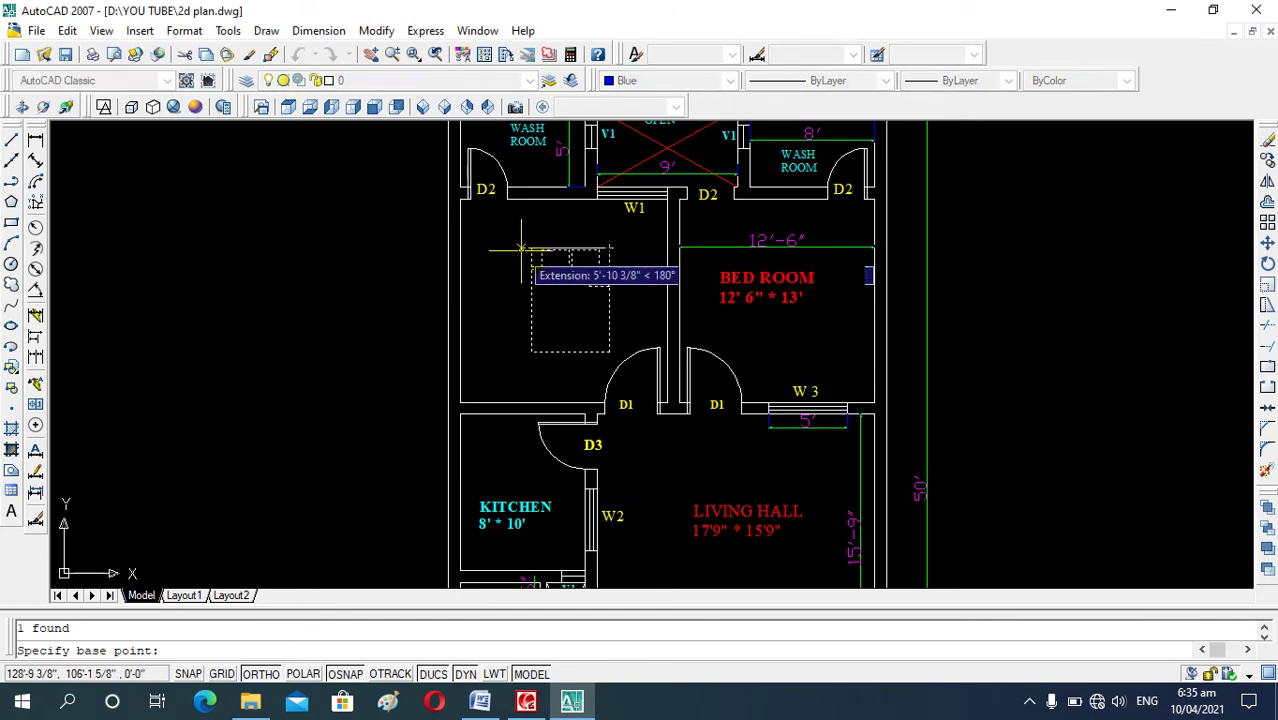
{"action": "left_click", "coordinate": [531, 248]}
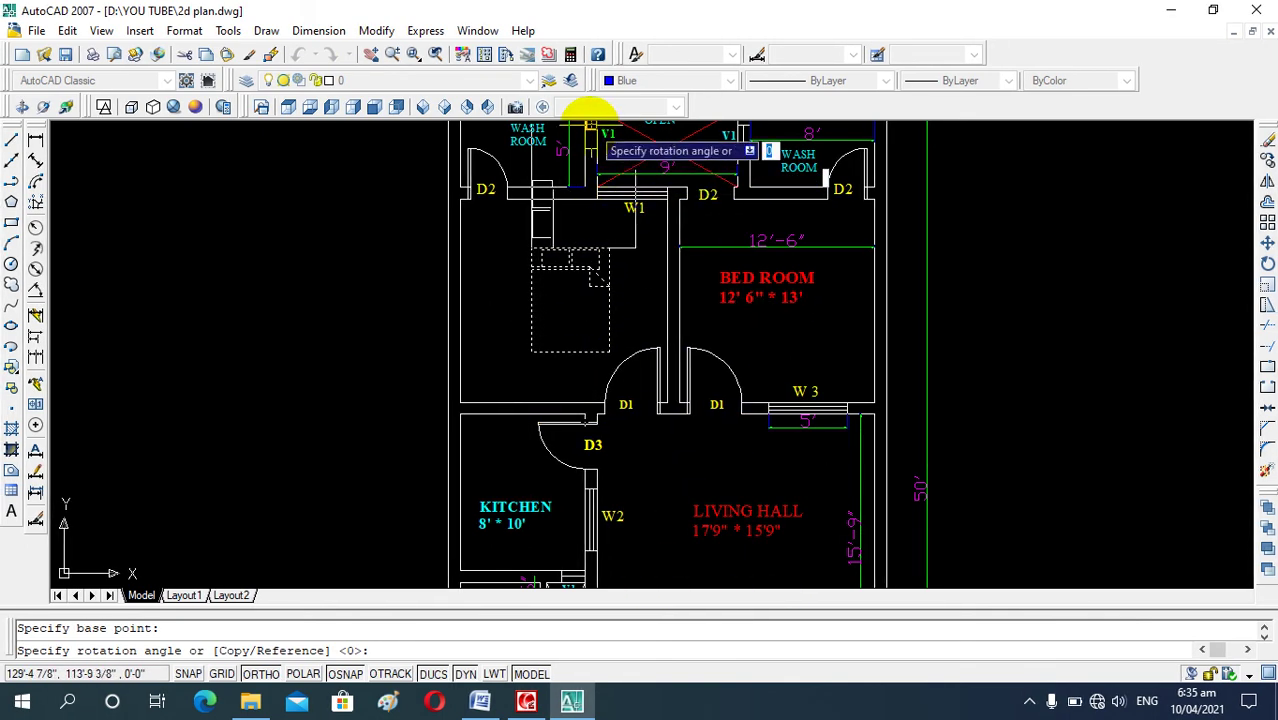
{"action": "scroll", "coordinate": [500, 198], "scroll_direction": "up", "scroll_amount": 6}
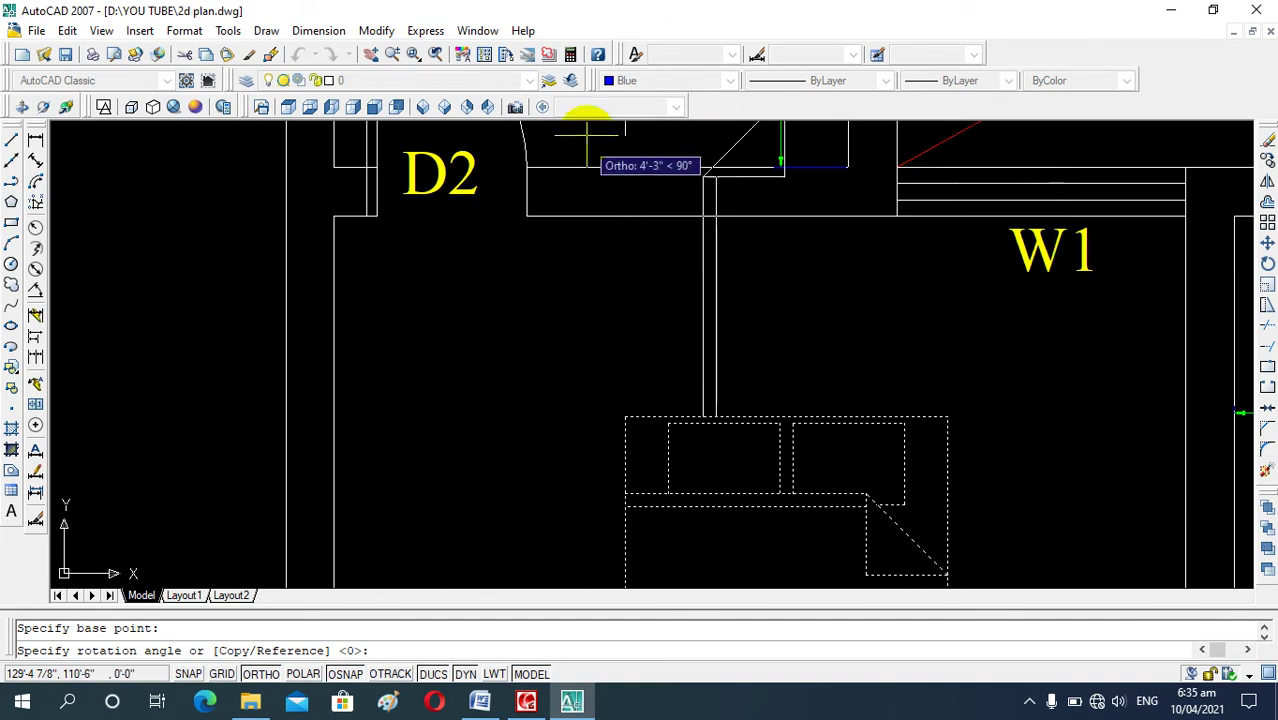
{"action": "scroll", "coordinate": [588, 145], "scroll_direction": "down", "scroll_amount": 7}
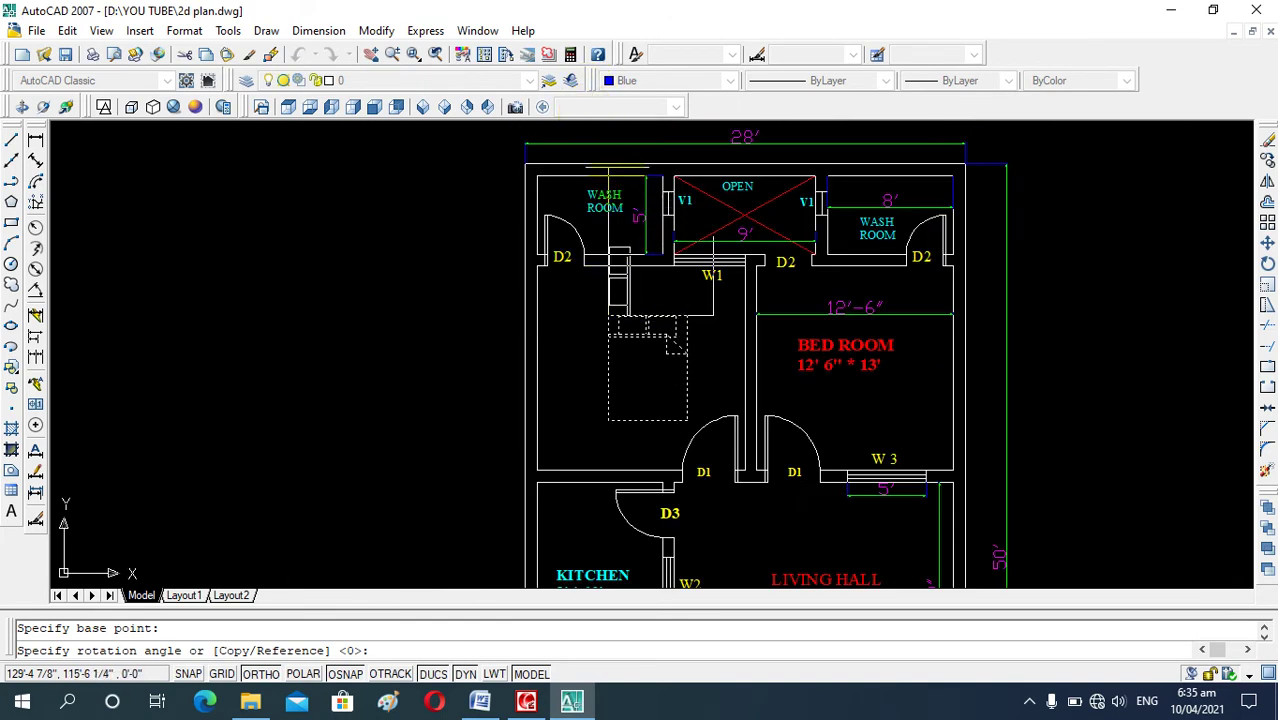
{"action": "left_click", "coordinate": [607, 143]}
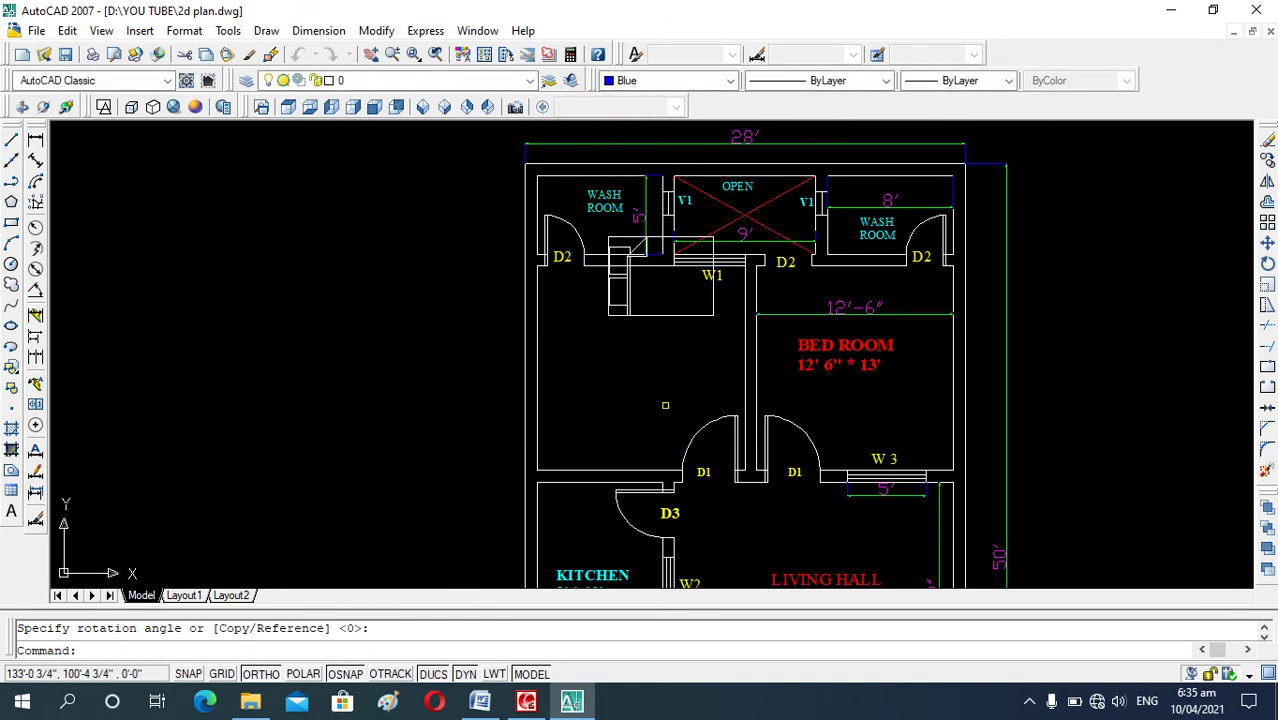
Step: Move the rotated bed down and then against the room's left wall
{"action": "left_click", "coordinate": [622, 310]}
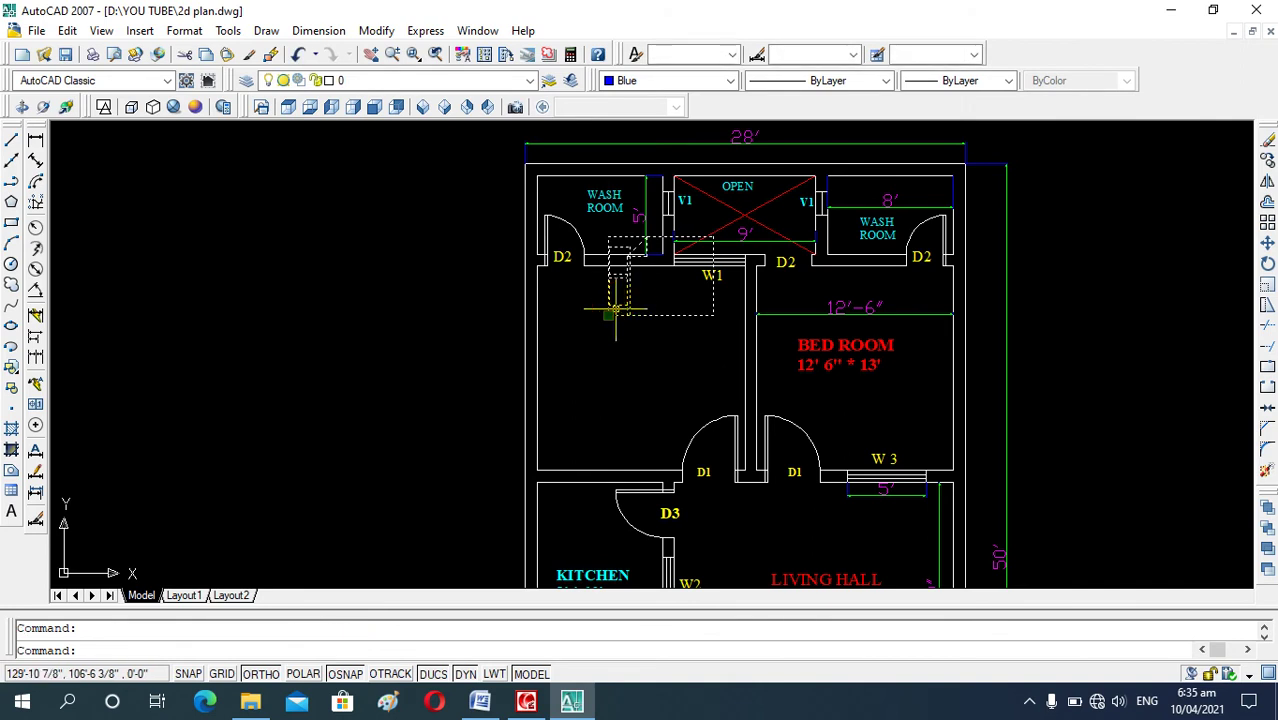
{"action": "type", "text": "m"}
{"action": "key", "text": "Return"}
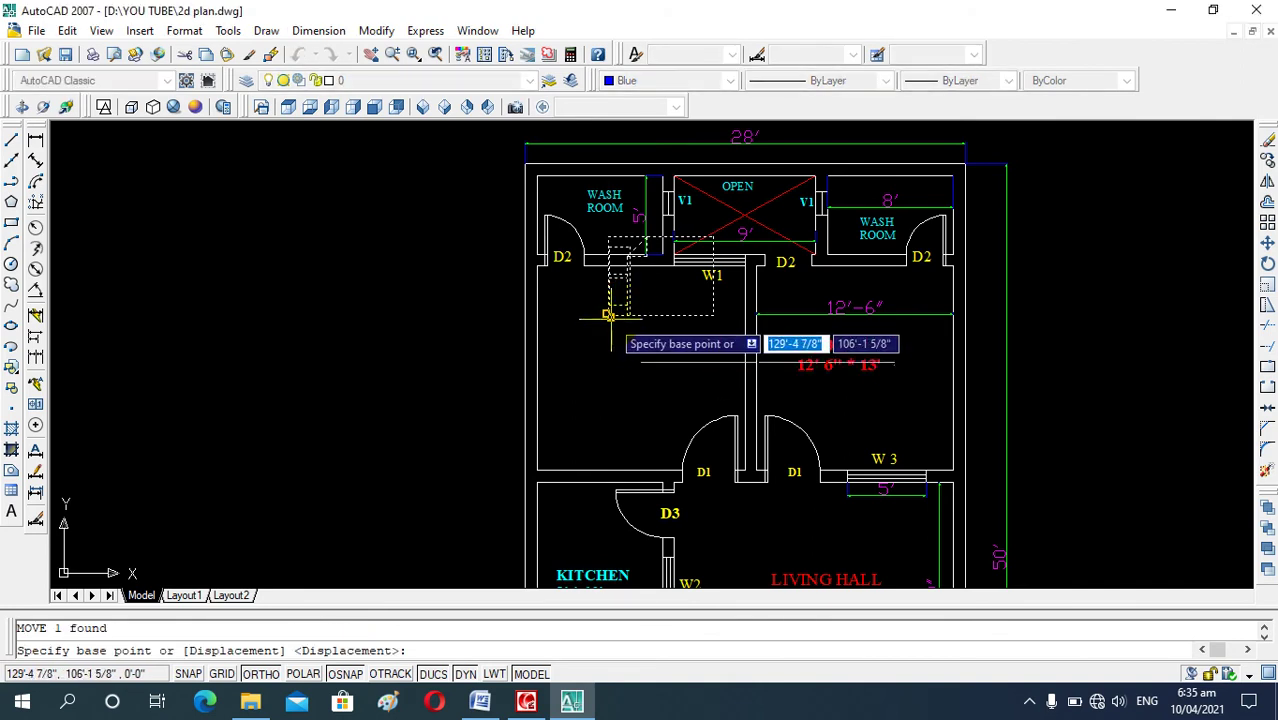
{"action": "left_click", "coordinate": [606, 330]}
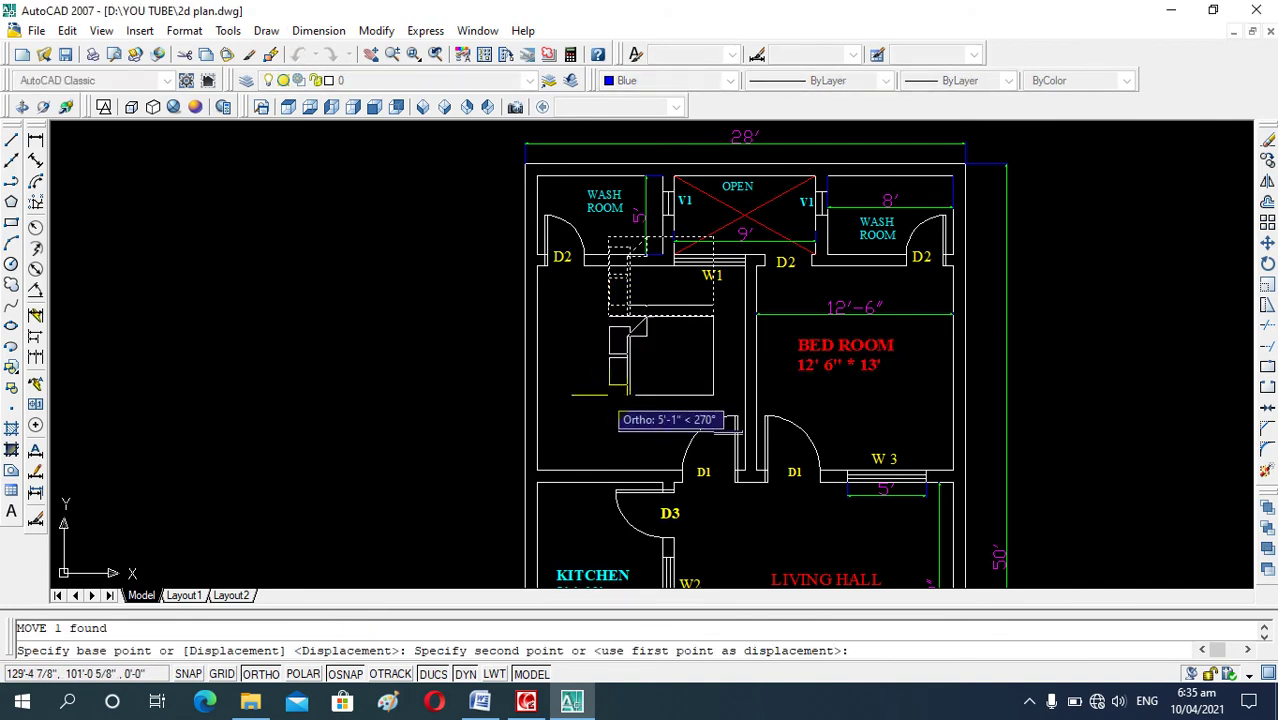
{"action": "left_click", "coordinate": [593, 399]}
{"action": "left_click", "coordinate": [601, 400]}
{"action": "left_click", "coordinate": [606, 376]}
{"action": "left_click", "coordinate": [607, 378]}
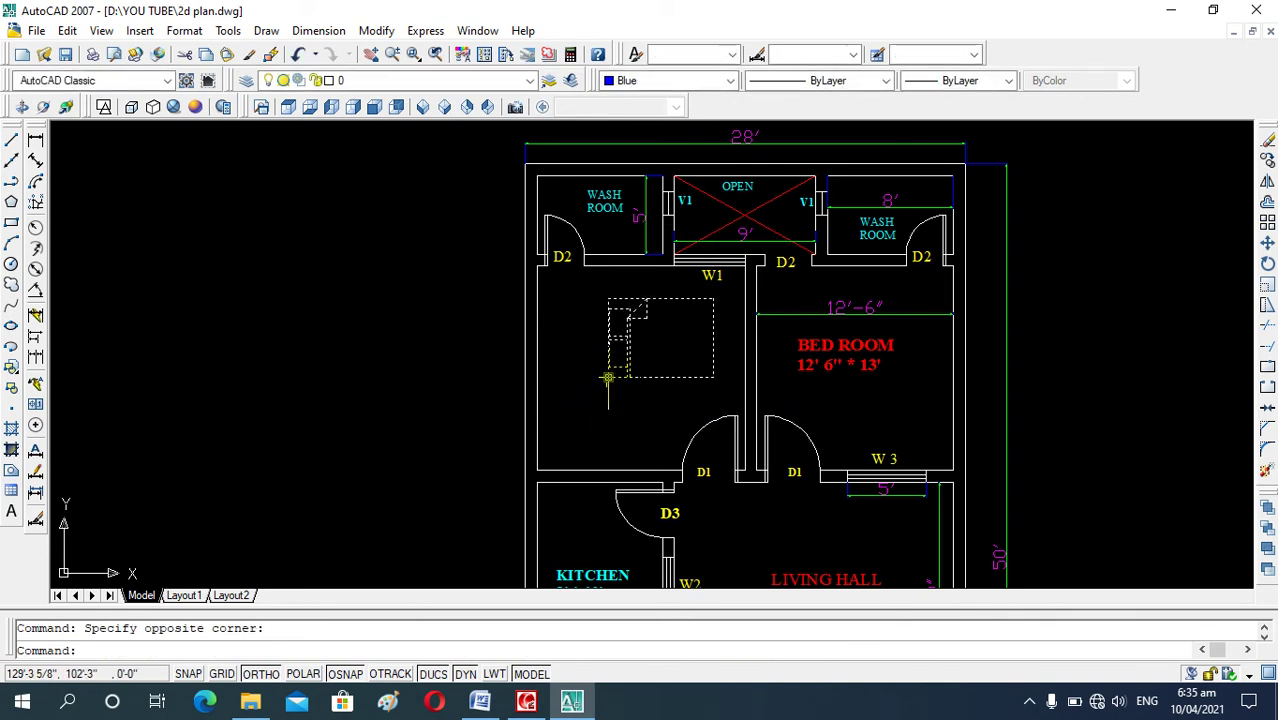
{"action": "type", "text": "m"}
{"action": "key", "text": "Return"}
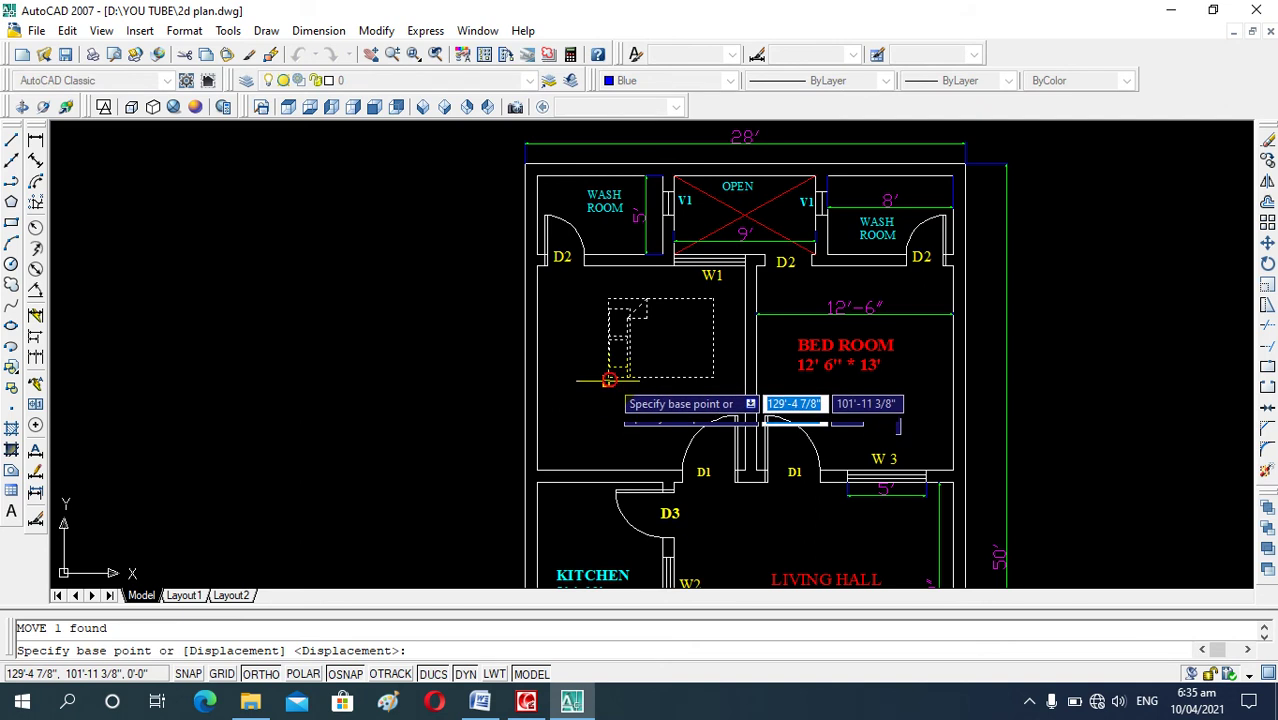
{"action": "left_click", "coordinate": [600, 379]}
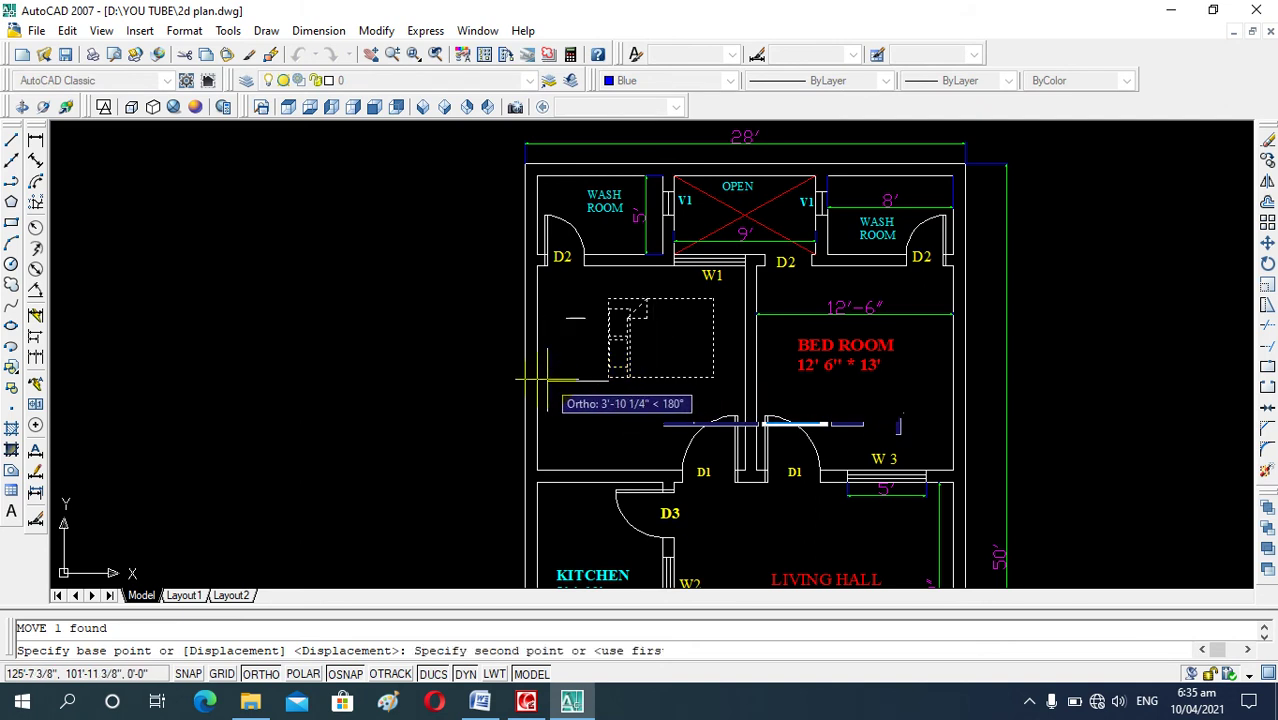
{"action": "left_click", "coordinate": [532, 380]}
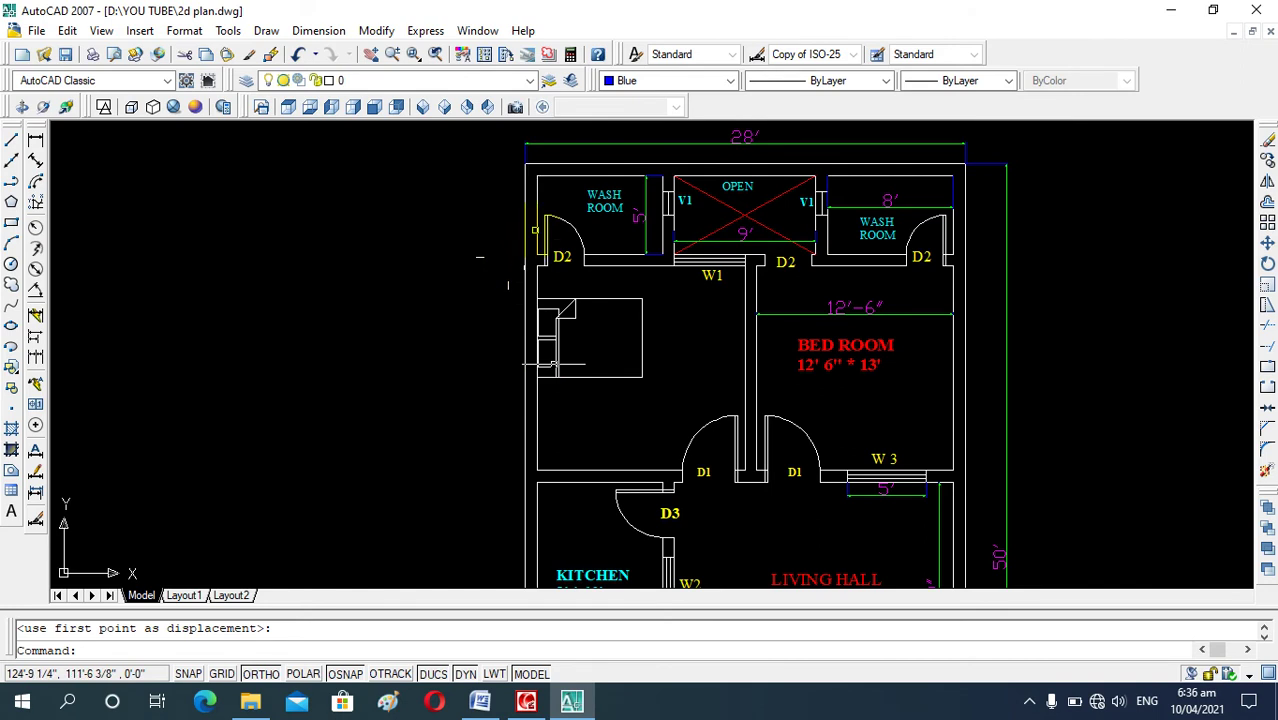
Step: Drag the Sofa - Roundback Loveseat block from Home - Space Planner left of the plan, then close DesignCenter
{"action": "key", "text": "ctrl+2"}
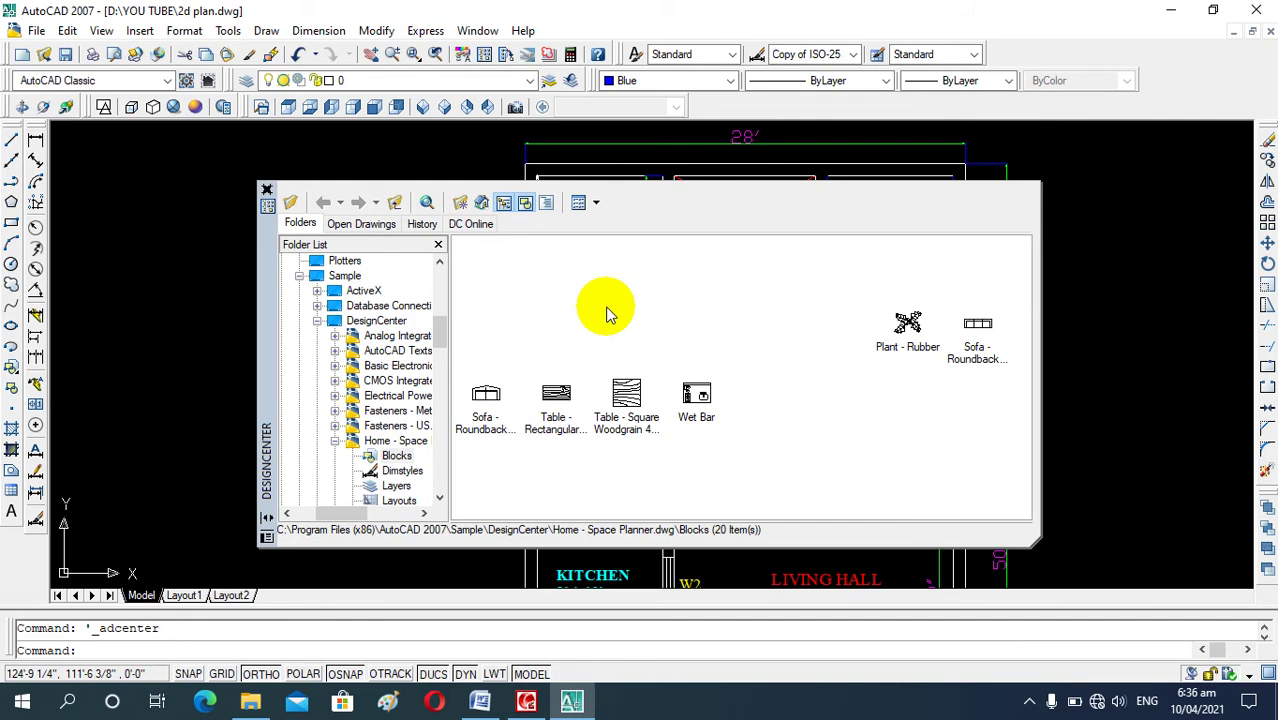
{"action": "left_click", "coordinate": [486, 397]}
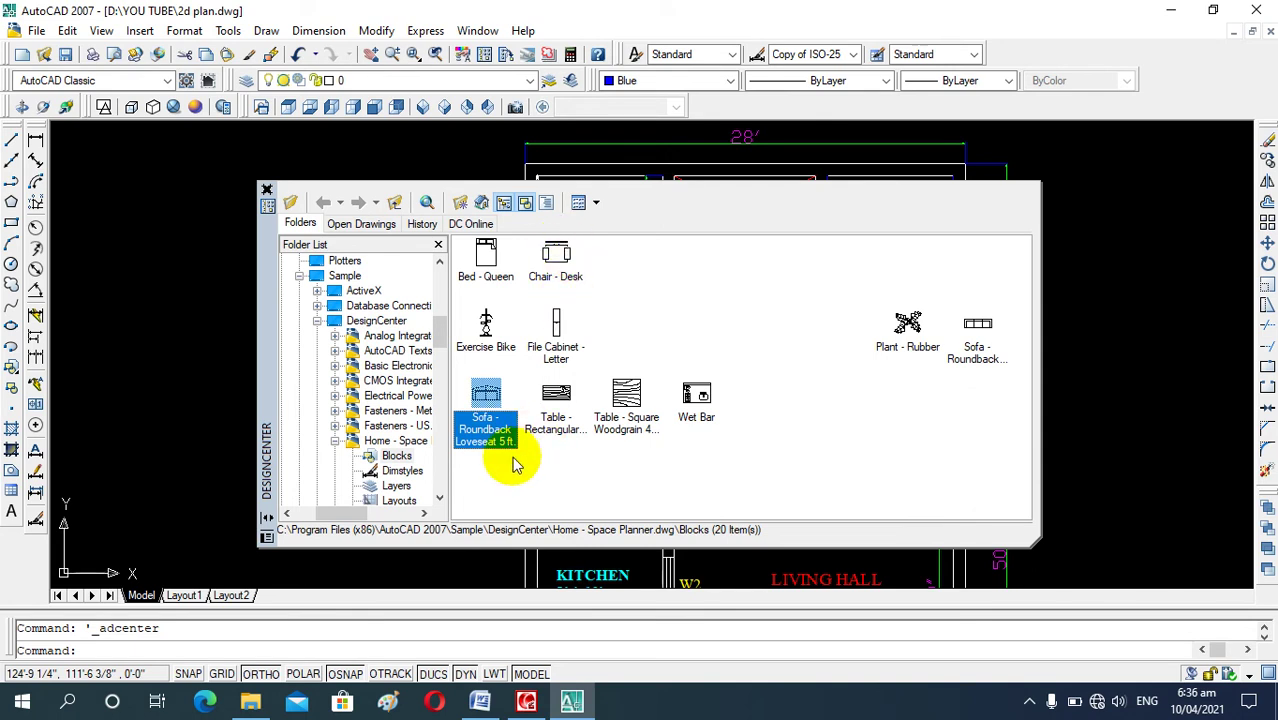
{"action": "left_click", "coordinate": [893, 333]}
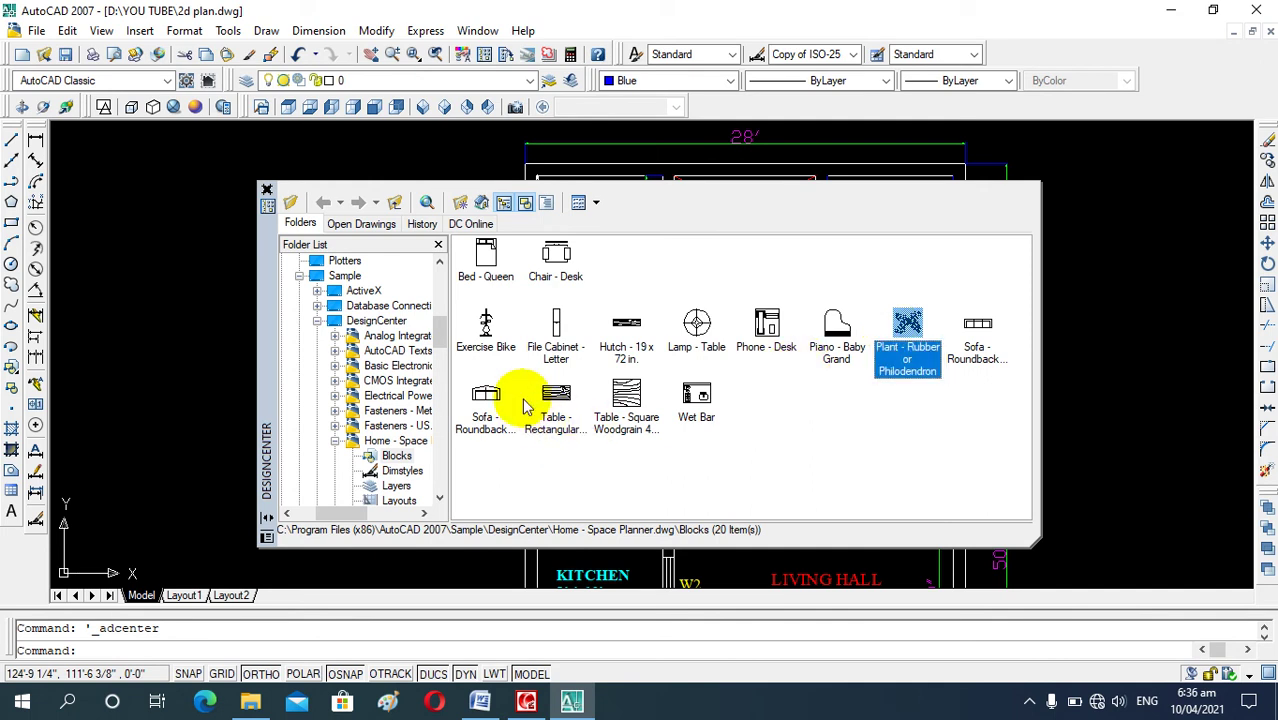
{"action": "left_click", "coordinate": [493, 390]}
{"action": "left_click_drag", "start_coordinate": [503, 396], "coordinate": [167, 377]}
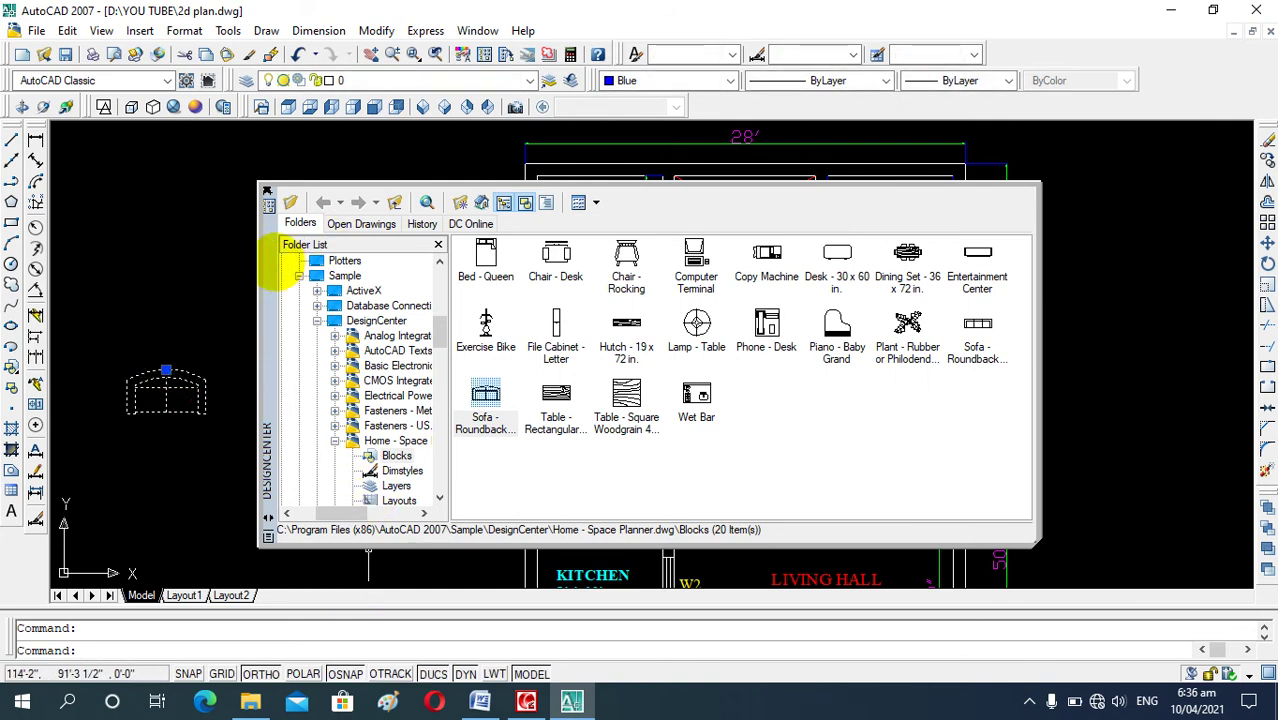
{"action": "left_click", "coordinate": [267, 190]}
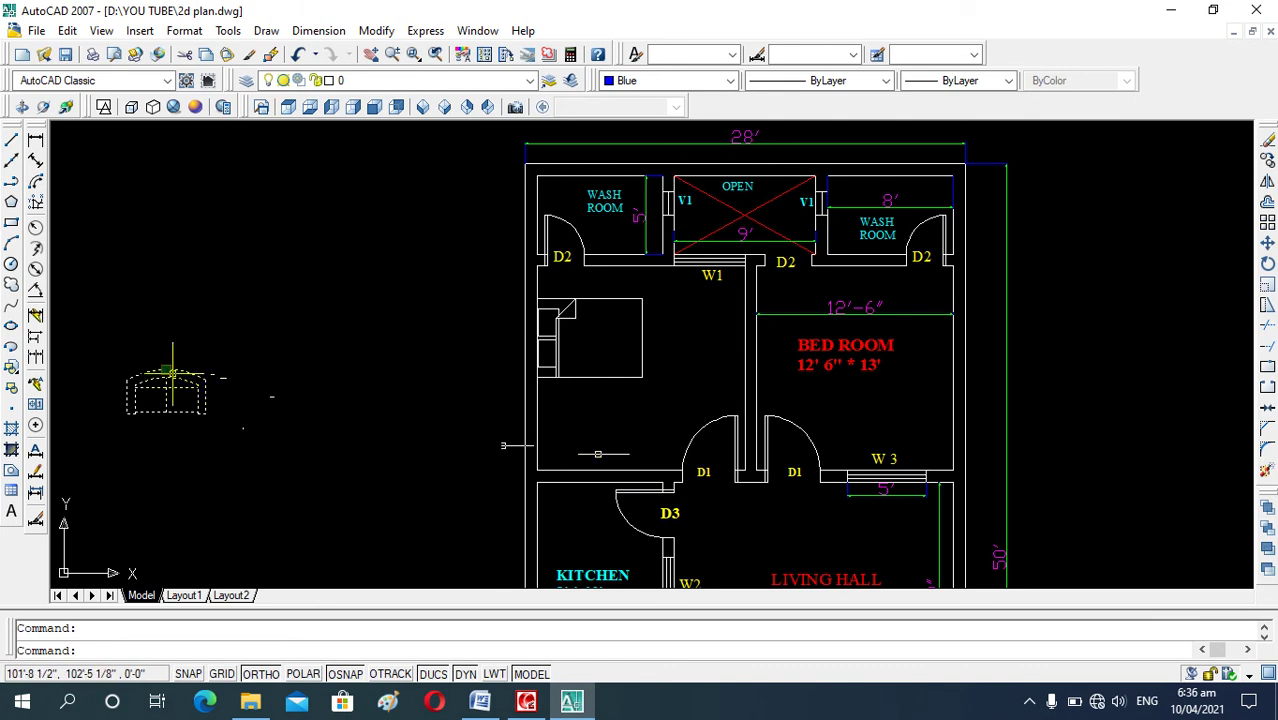
Step: Move the loveseat closer to the floor plan
{"action": "type", "text": "m"}
{"action": "key", "text": "Return"}
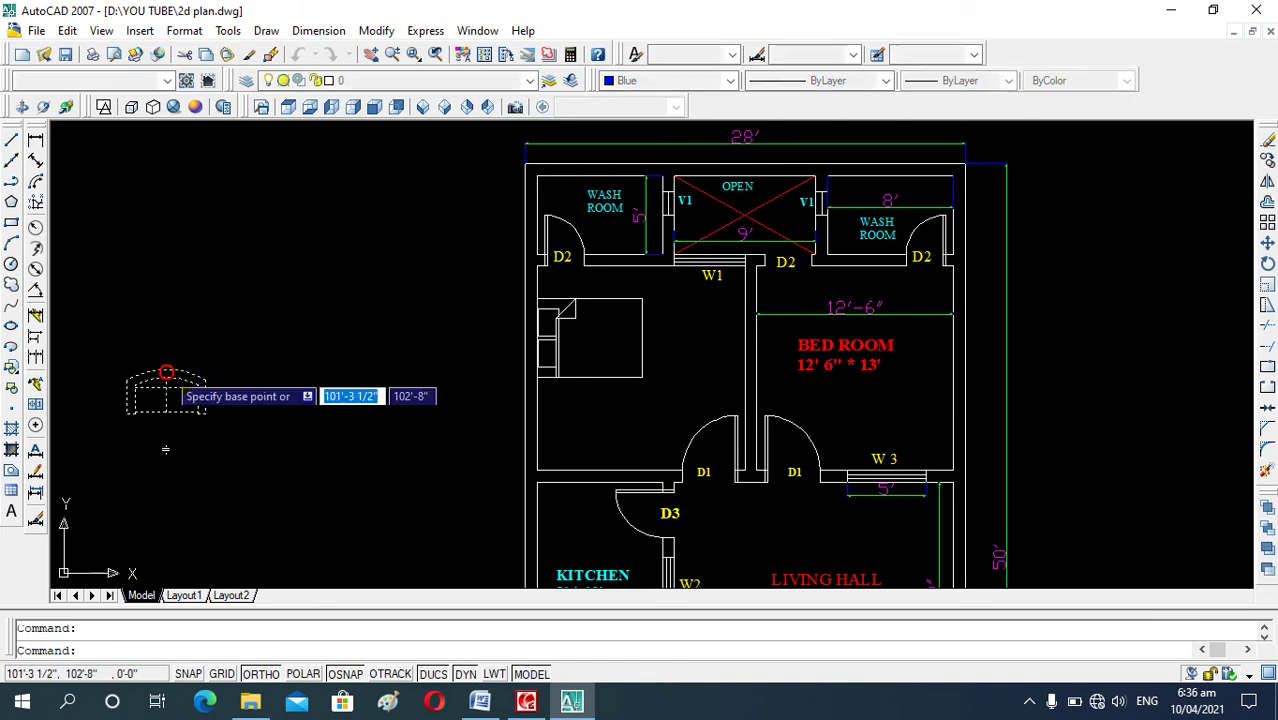
{"action": "left_click", "coordinate": [166, 370]}
{"action": "left_click", "coordinate": [425, 428]}
Step: Rotate the loveseat to turn it around
{"action": "left_click", "coordinate": [555, 410]}
{"action": "left_click", "coordinate": [398, 375]}
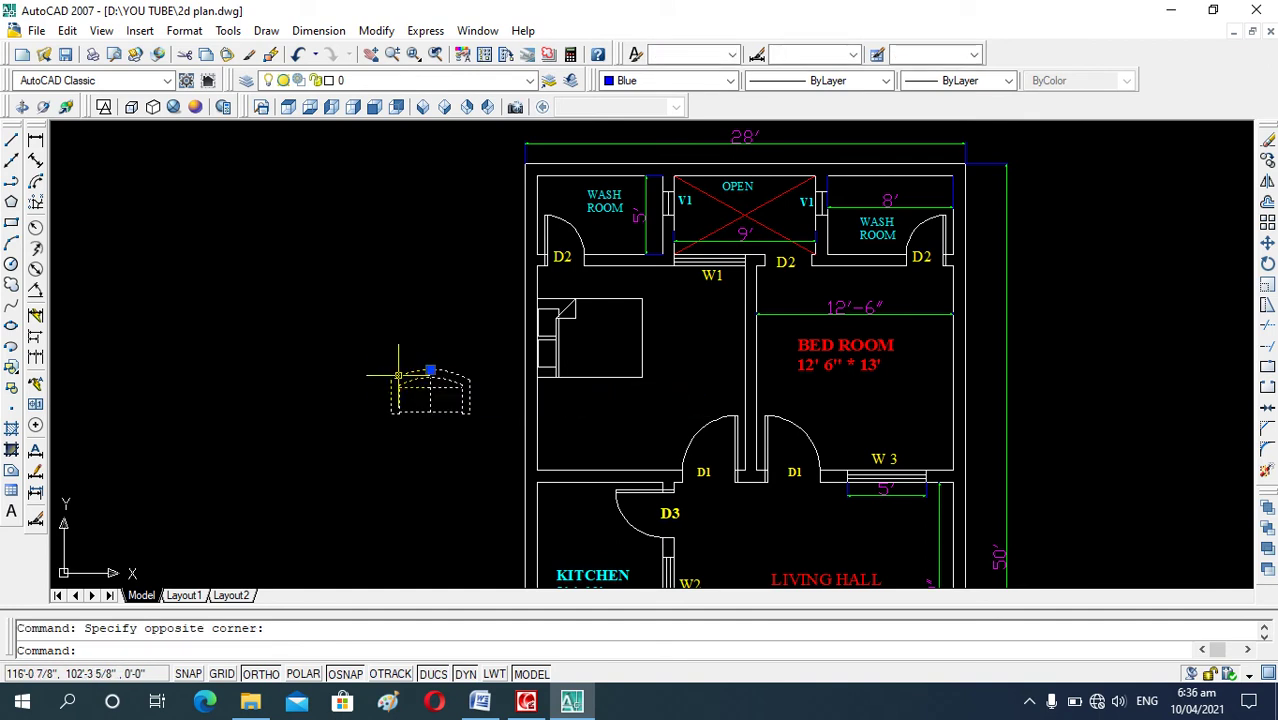
{"action": "type", "text": "o"}
{"action": "key", "text": "Return"}
{"action": "left_click", "coordinate": [430, 368]}
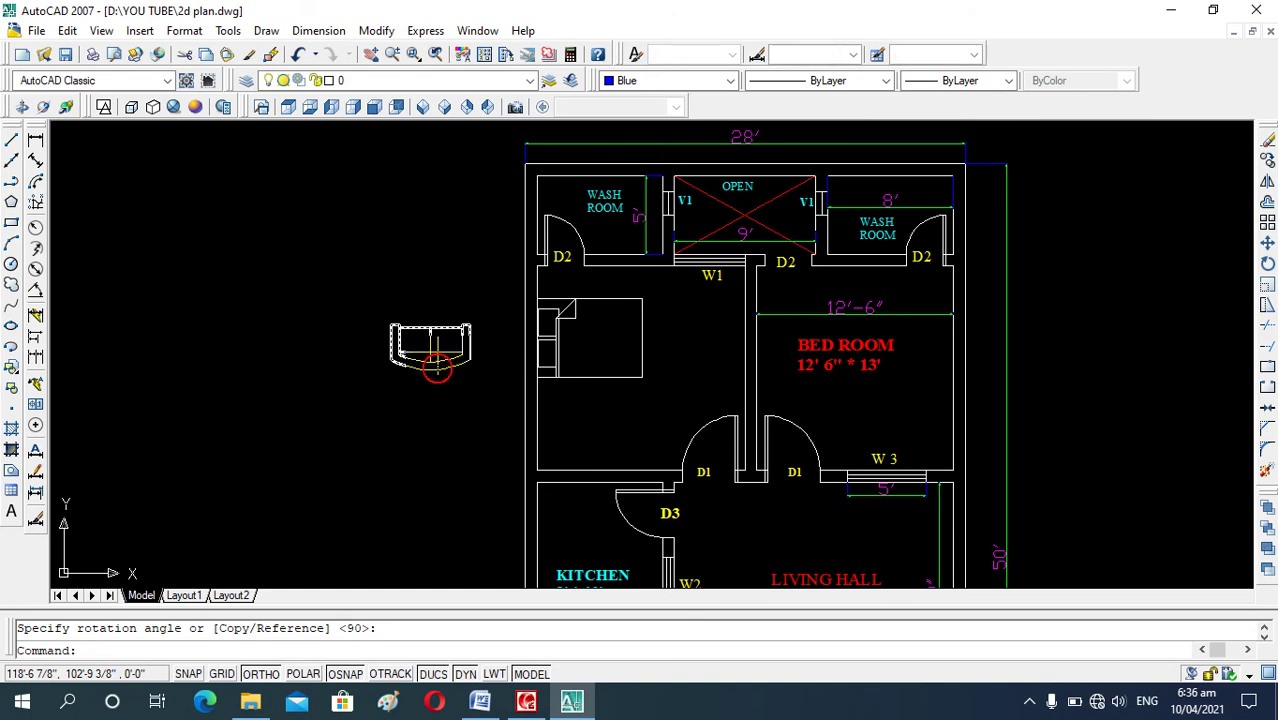
{"action": "key", "text": "Escape"}
Step: With Ortho off, start moving the sofa toward the spot below the bed
{"action": "type", "text": "m"}
{"action": "key", "text": "Return"}
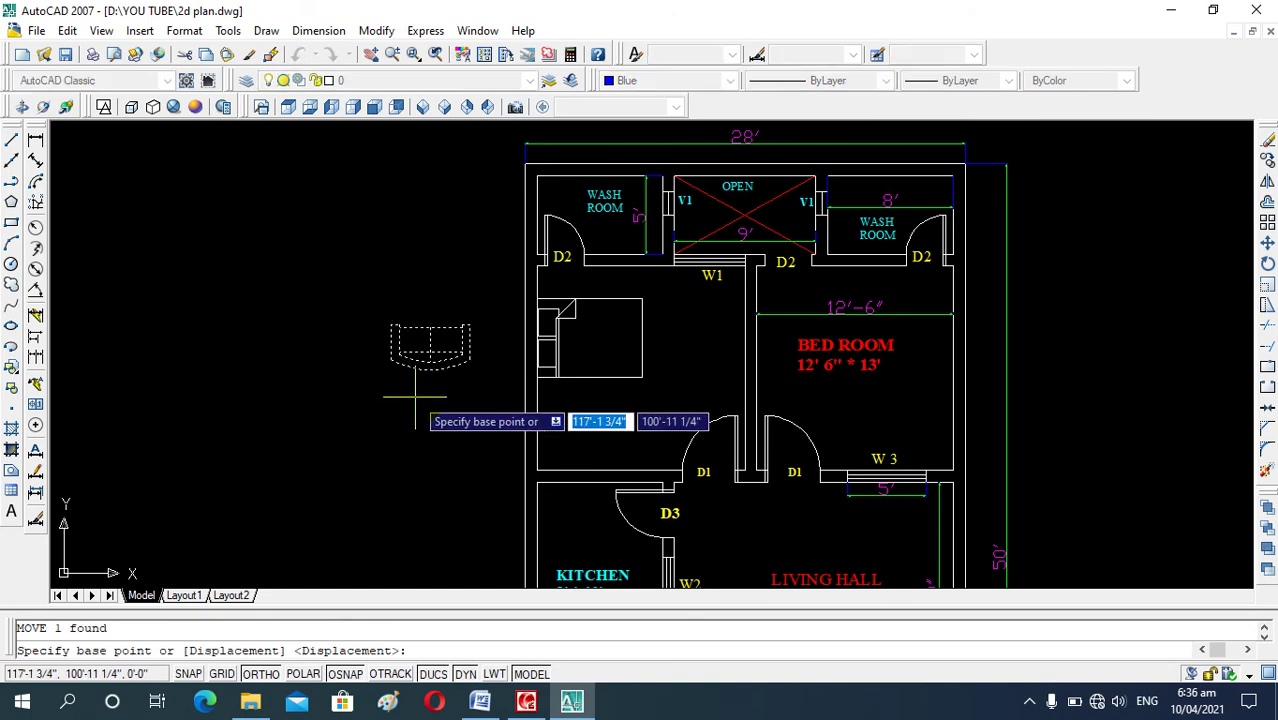
{"action": "key", "text": "F8"}
{"action": "left_click", "coordinate": [422, 372]}
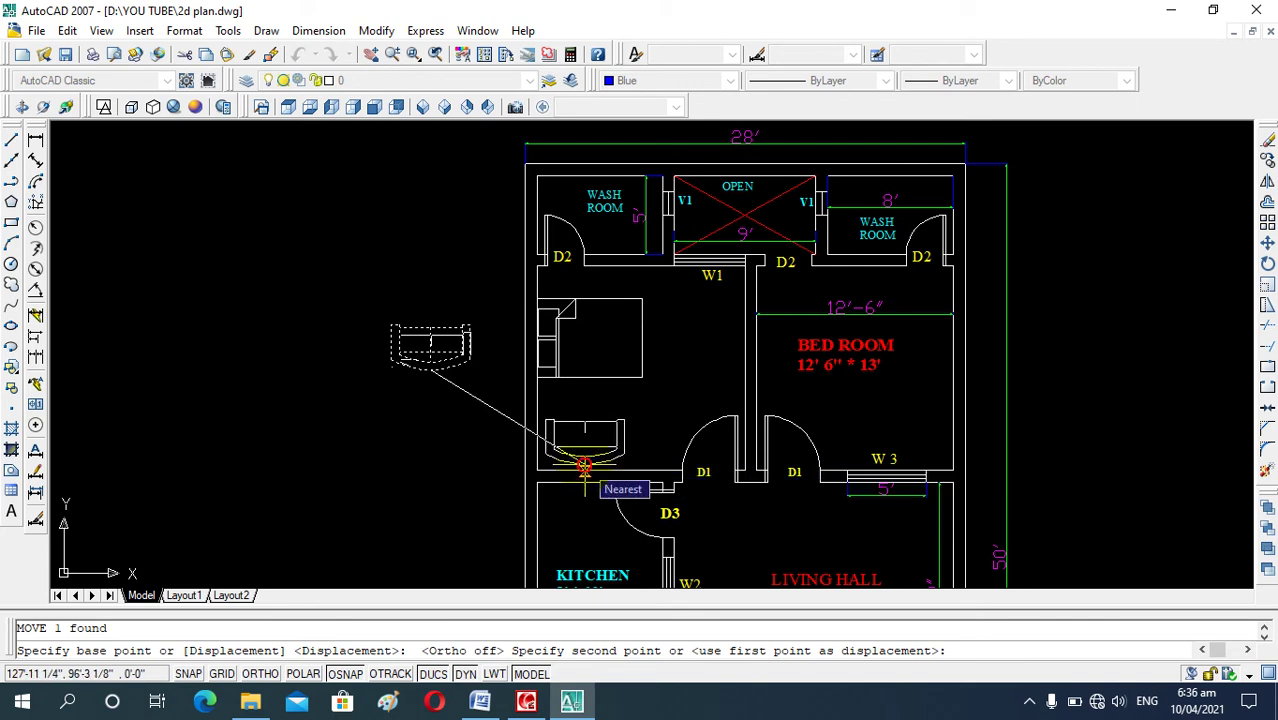
{"action": "key", "text": "Escape"}
{"action": "scroll", "coordinate": [568, 521], "scroll_direction": "up", "scroll_amount": 4}
{"action": "scroll", "coordinate": [500, 461], "scroll_direction": "down", "scroll_amount": 2}
{"action": "scroll", "coordinate": [528, 443], "scroll_direction": "down", "scroll_amount": 2}
{"action": "scroll", "coordinate": [621, 390], "scroll_direction": "up", "scroll_amount": 1}
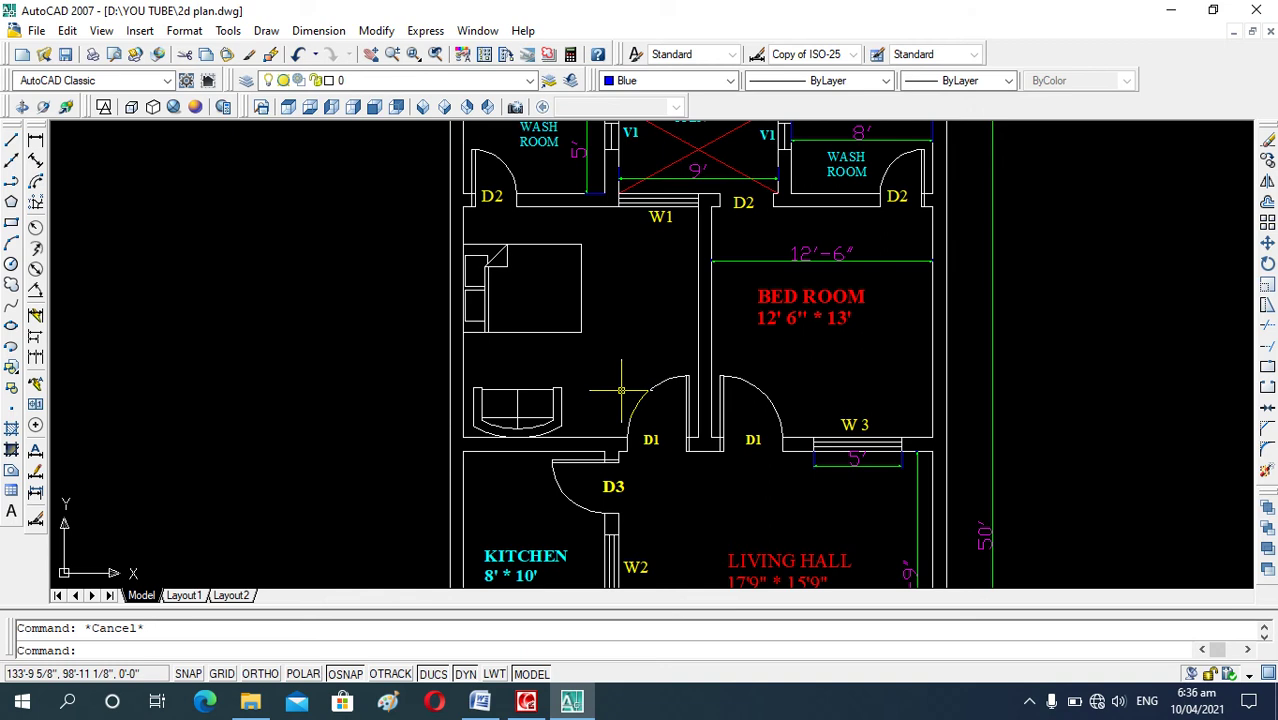
{"action": "scroll", "coordinate": [551, 346], "scroll_direction": "down", "scroll_amount": 2}
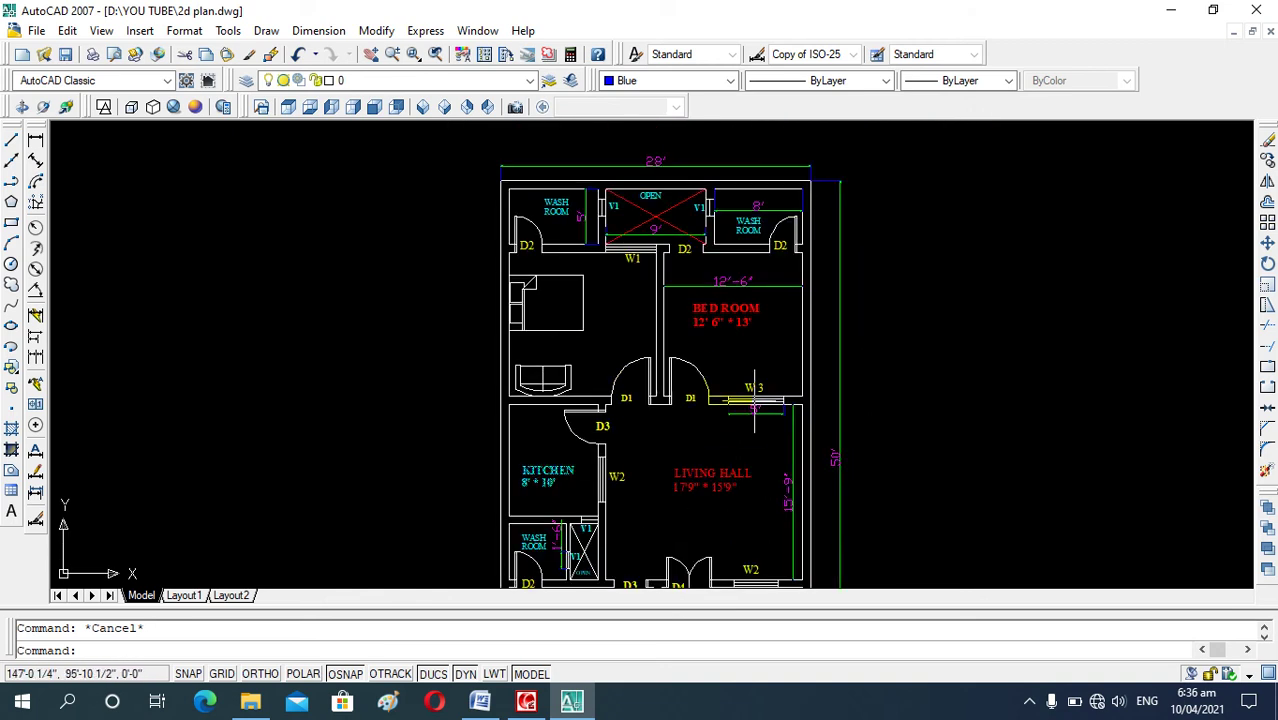
{"action": "scroll", "coordinate": [752, 340], "scroll_direction": "up", "scroll_amount": 1}
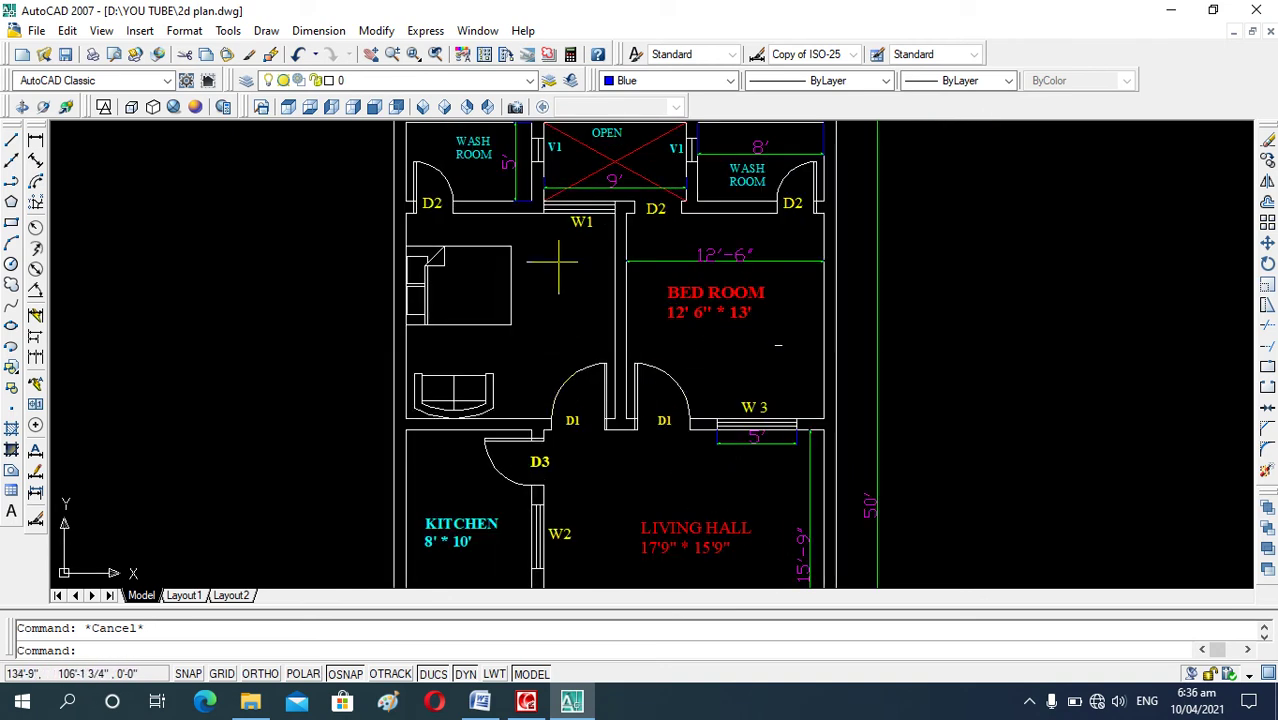
{"action": "scroll", "coordinate": [520, 336], "scroll_direction": "down", "scroll_amount": 1}
{"action": "scroll", "coordinate": [551, 450], "scroll_direction": "up", "scroll_amount": 1}
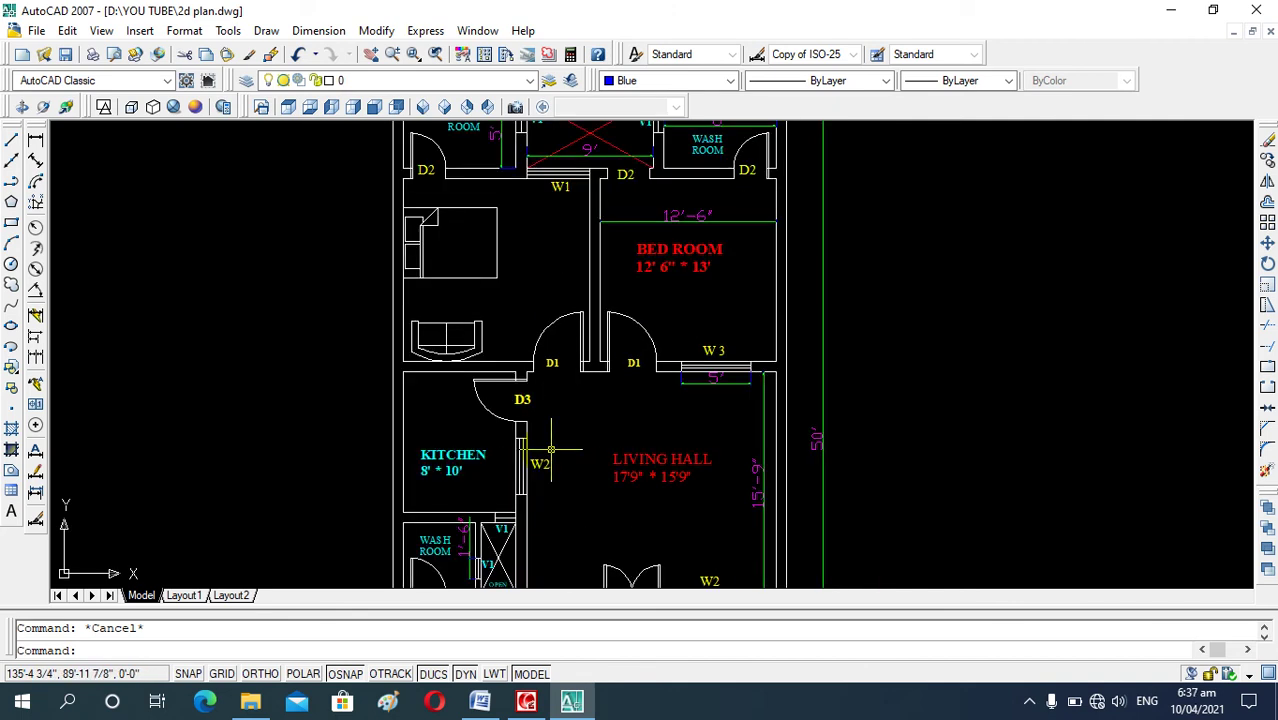
{"action": "scroll", "coordinate": [550, 440], "scroll_direction": "down", "scroll_amount": 3}
{"action": "scroll", "coordinate": [563, 306], "scroll_direction": "up", "scroll_amount": 2}
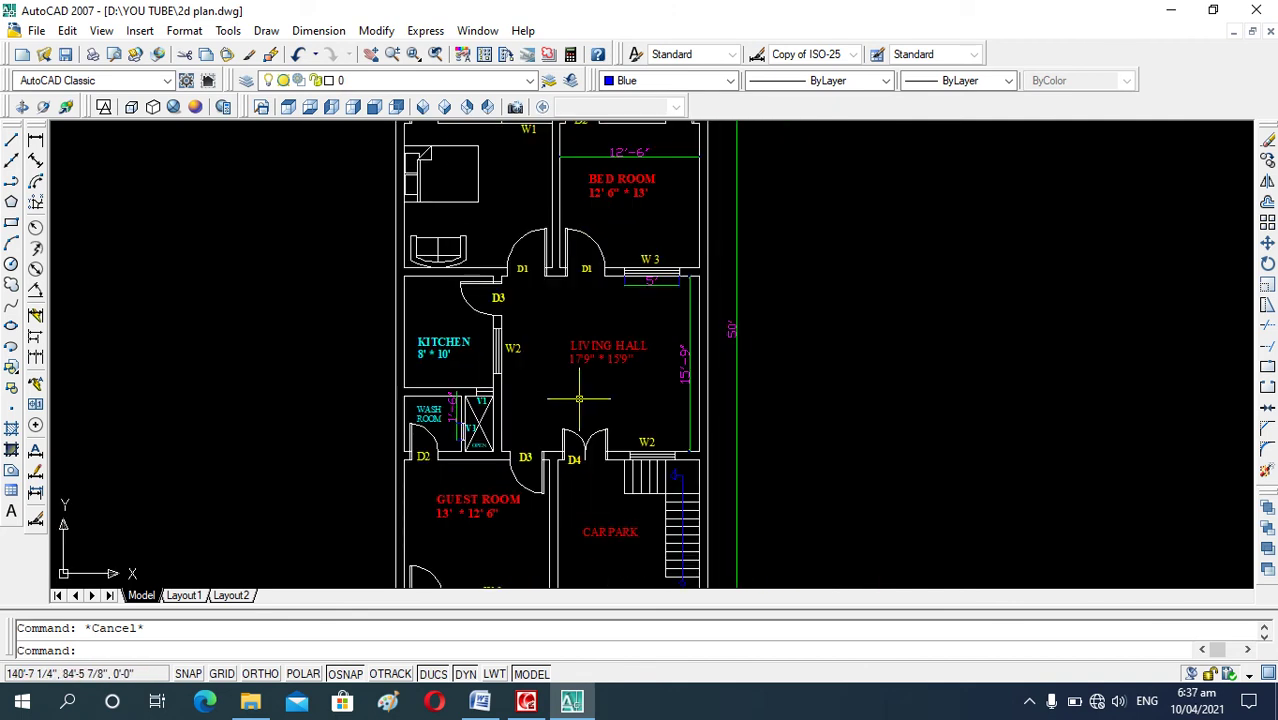
{"action": "scroll", "coordinate": [585, 405], "scroll_direction": "down", "scroll_amount": 1}
{"action": "scroll", "coordinate": [541, 251], "scroll_direction": "down", "scroll_amount": 2}
{"action": "scroll", "coordinate": [544, 240], "scroll_direction": "up", "scroll_amount": 2}
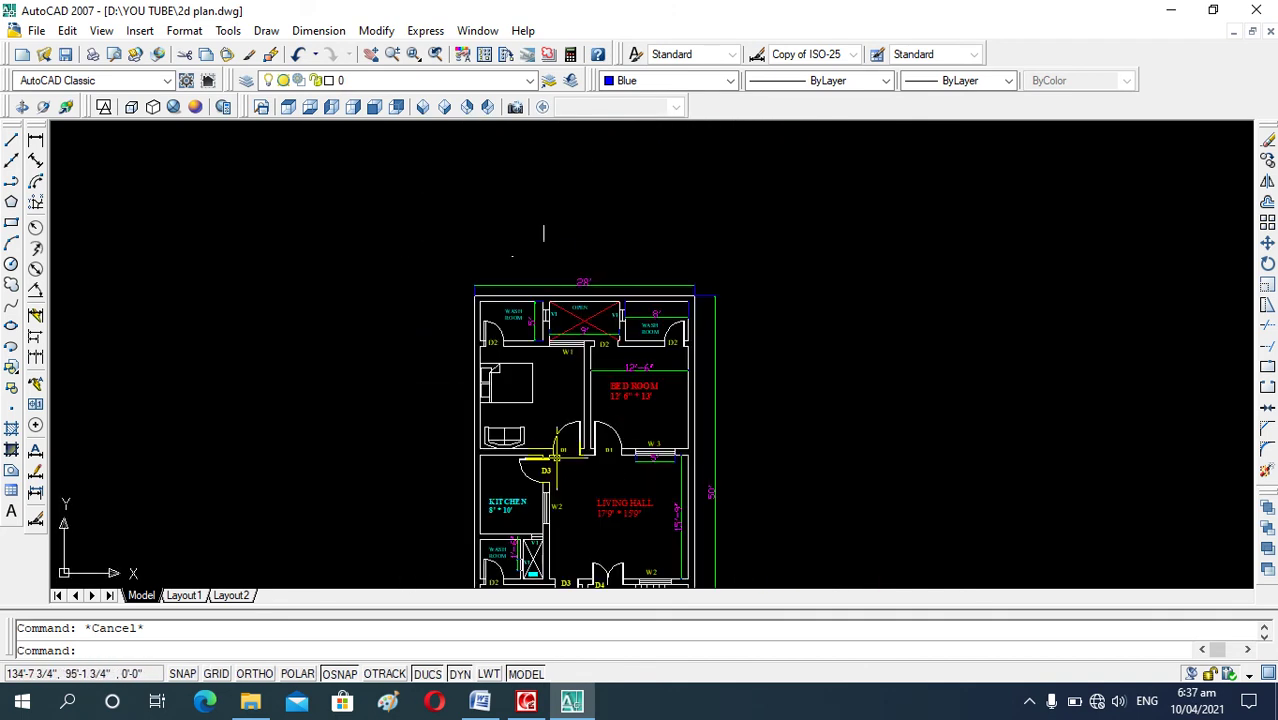
{"action": "scroll", "coordinate": [544, 233], "scroll_direction": "down", "scroll_amount": 3}
{"action": "scroll", "coordinate": [544, 233], "scroll_direction": "up", "scroll_amount": 2}
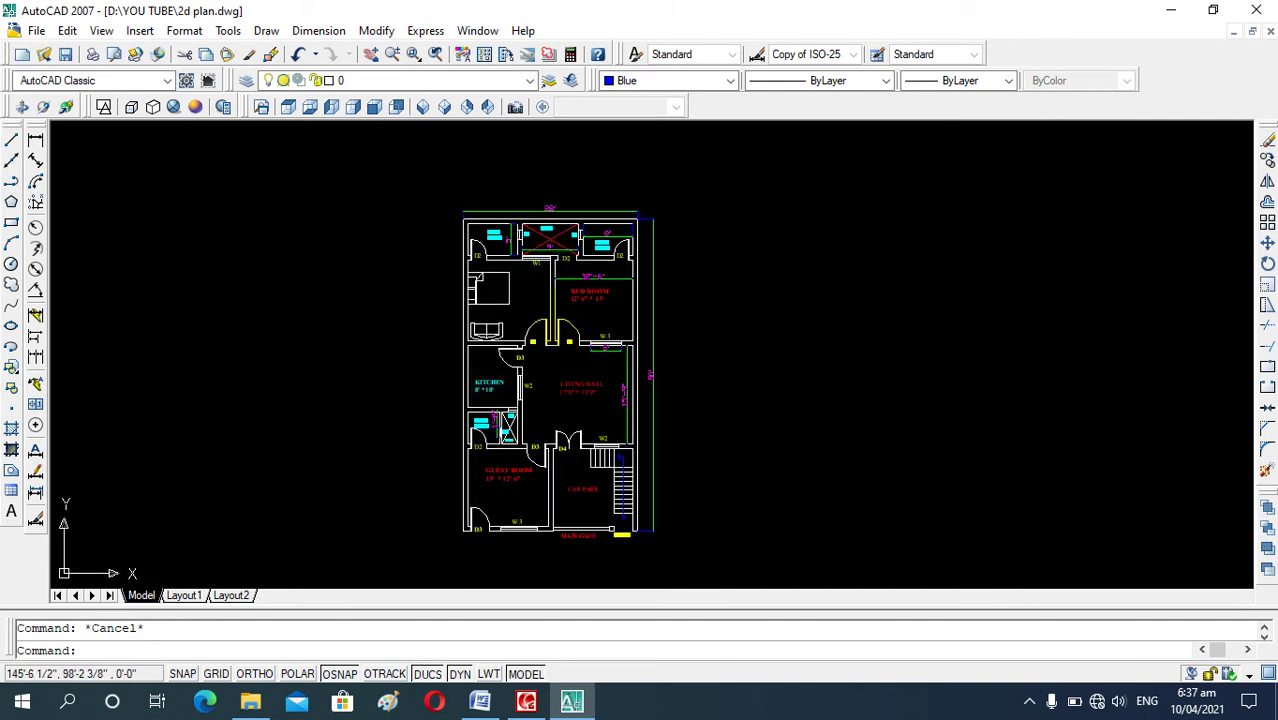
{"action": "scroll", "coordinate": [602, 331], "scroll_direction": "up", "scroll_amount": 2}
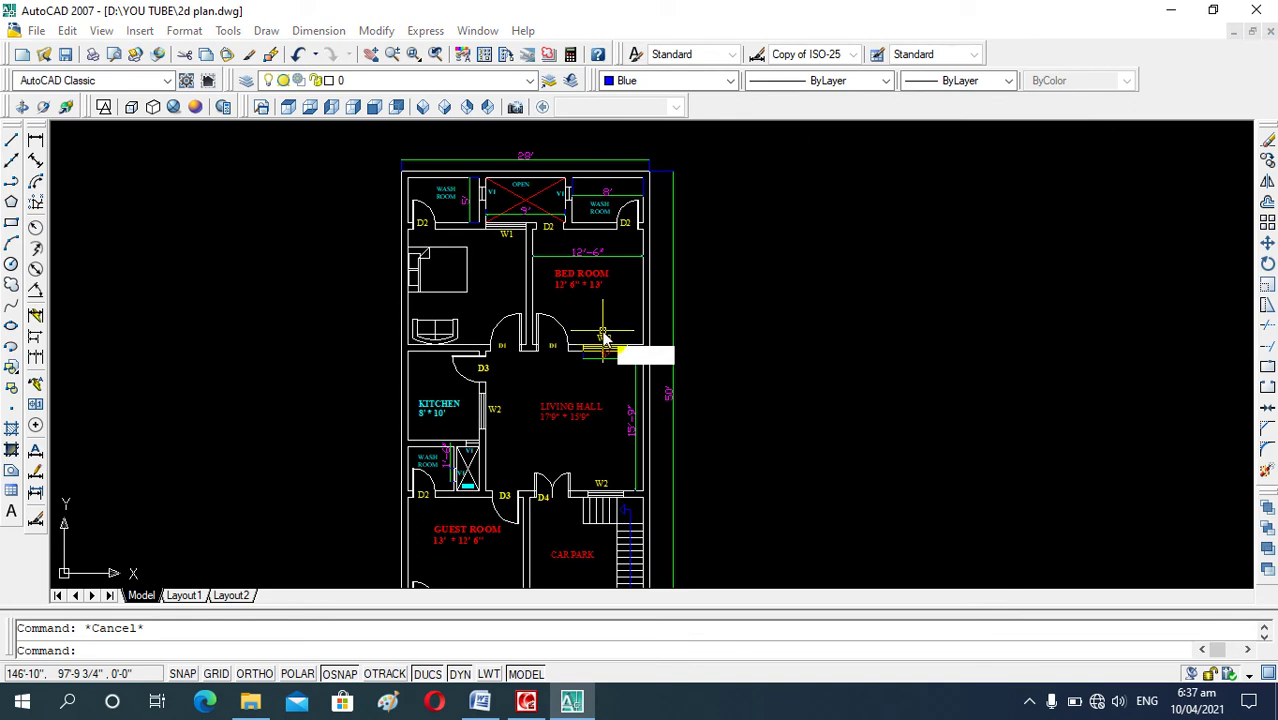
{"action": "type", "text": "la"}
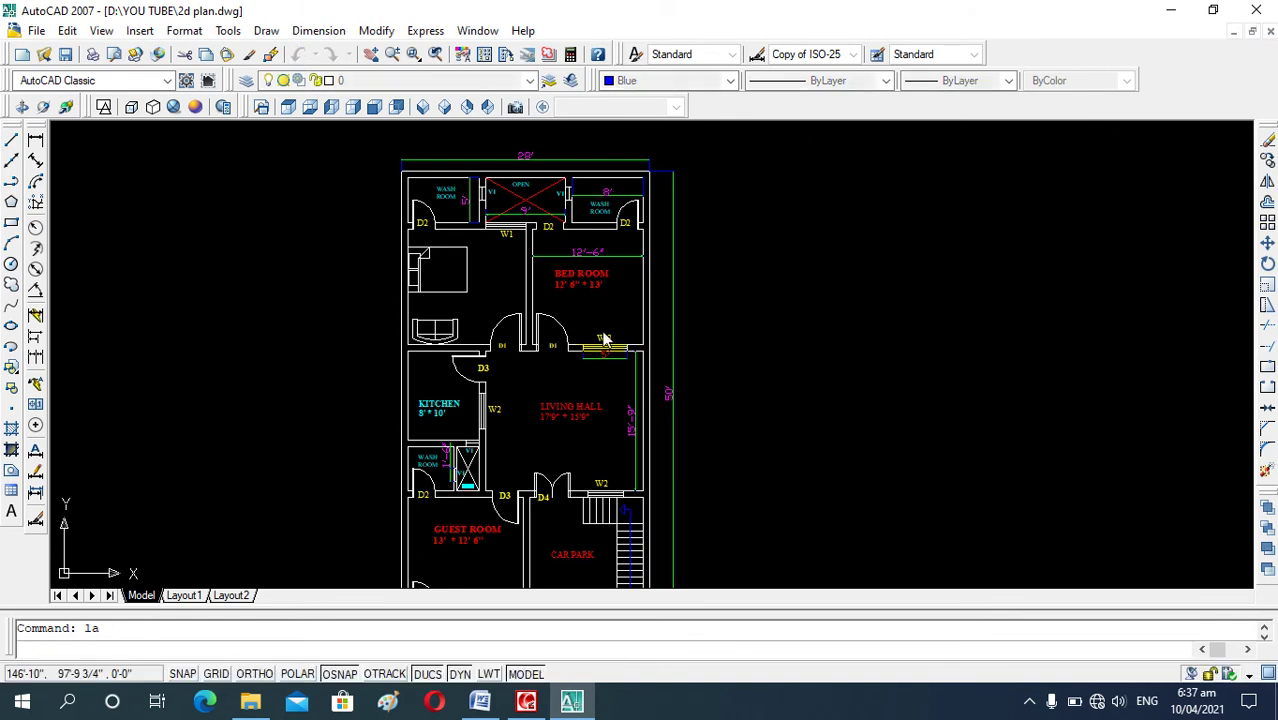
Step: Add two new layers, Layer1 and Layer2, in the Layer Properties Manager
{"action": "key", "text": "Return"}
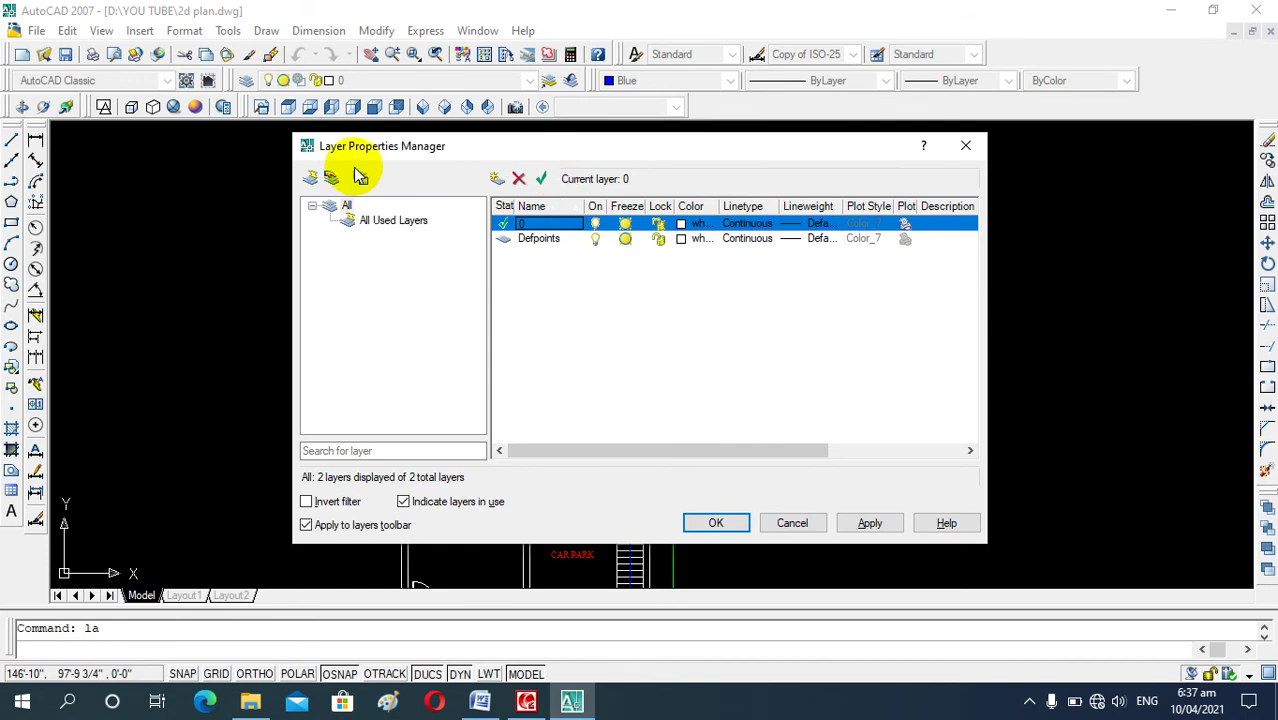
{"action": "left_click", "coordinate": [965, 145]}
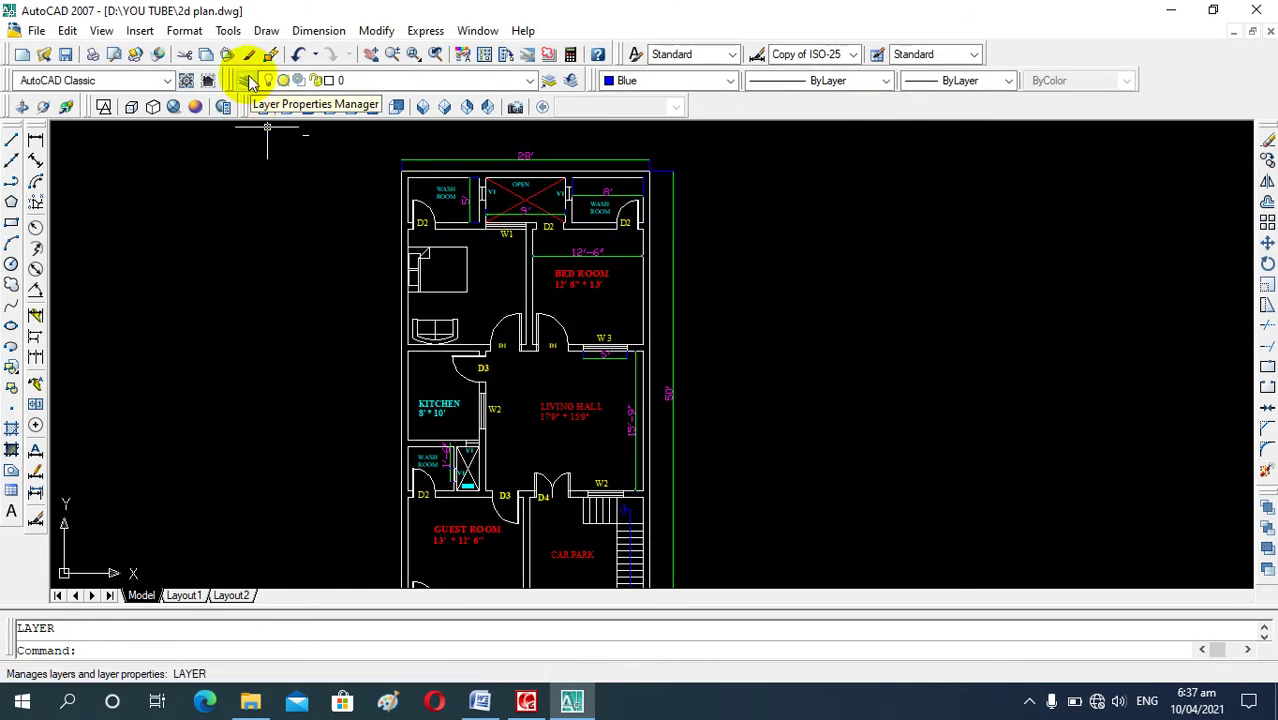
{"action": "left_click", "coordinate": [250, 83]}
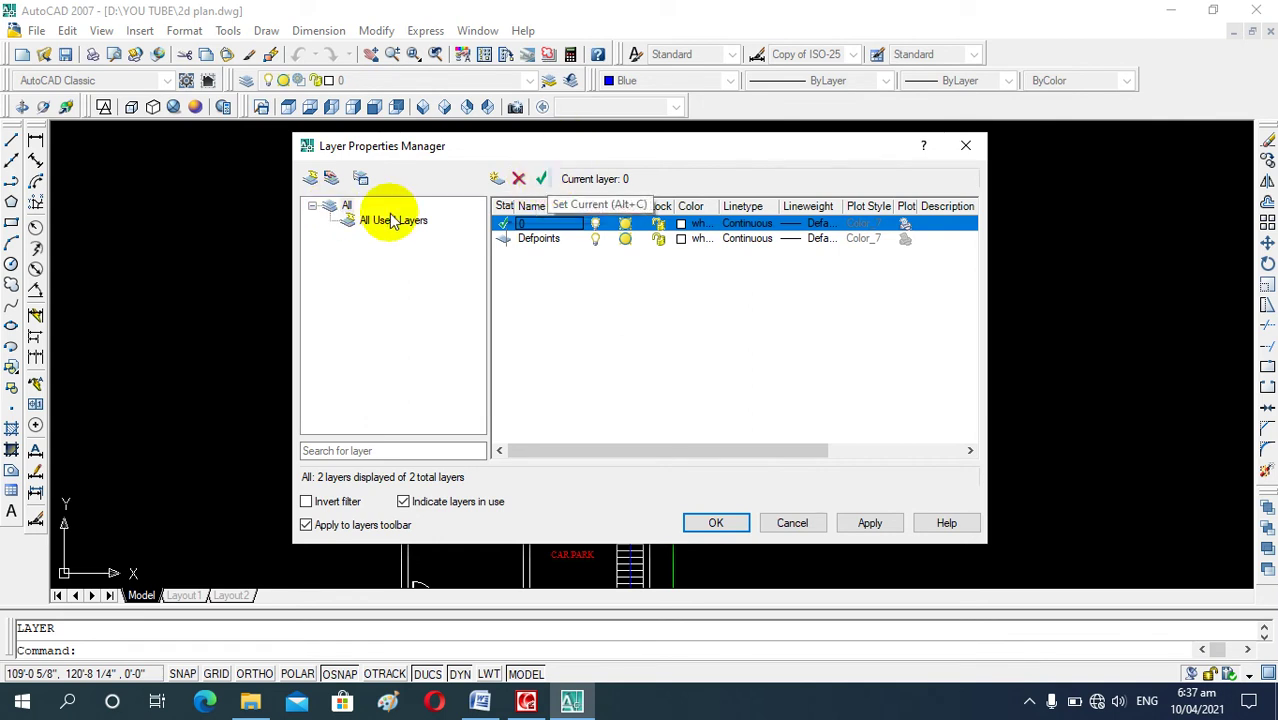
{"action": "left_click", "coordinate": [497, 181]}
{"action": "left_click", "coordinate": [497, 181]}
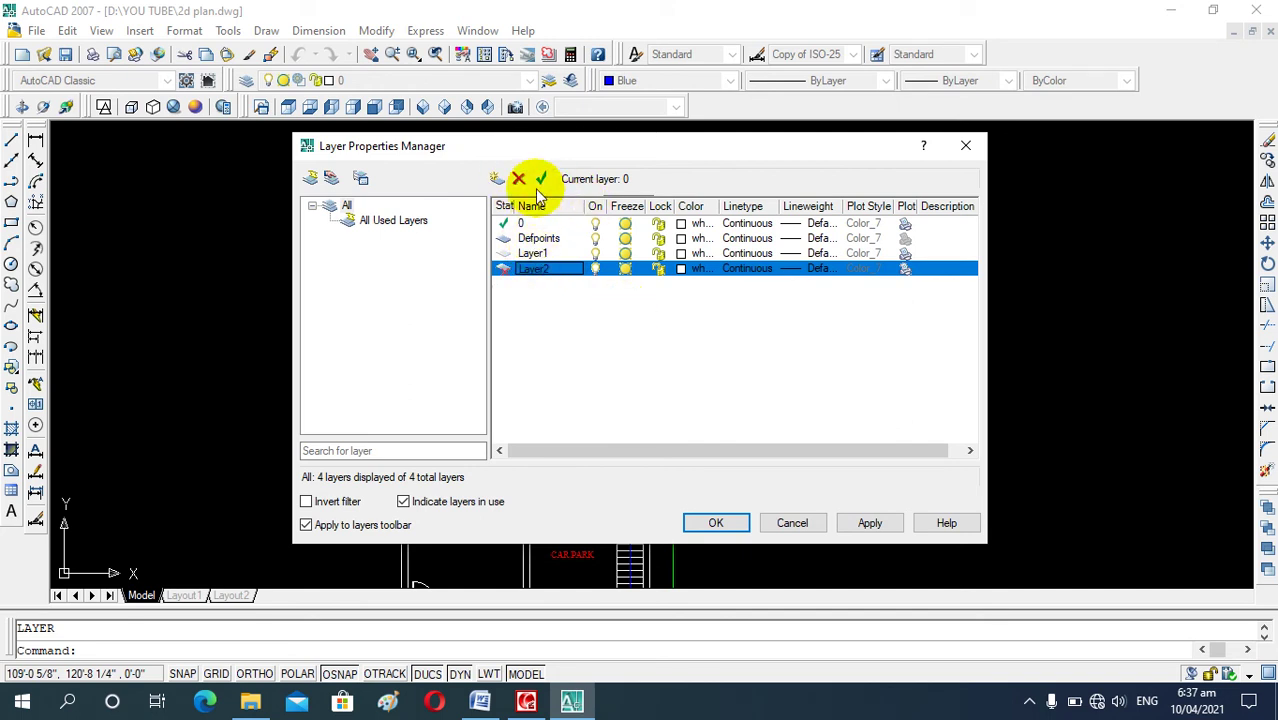
{"action": "left_click", "coordinate": [541, 178]}
{"action": "left_click", "coordinate": [730, 408]}
Step: Make Layer2 current, fail to delete it, and close discarding the new layers
{"action": "left_click", "coordinate": [530, 254]}
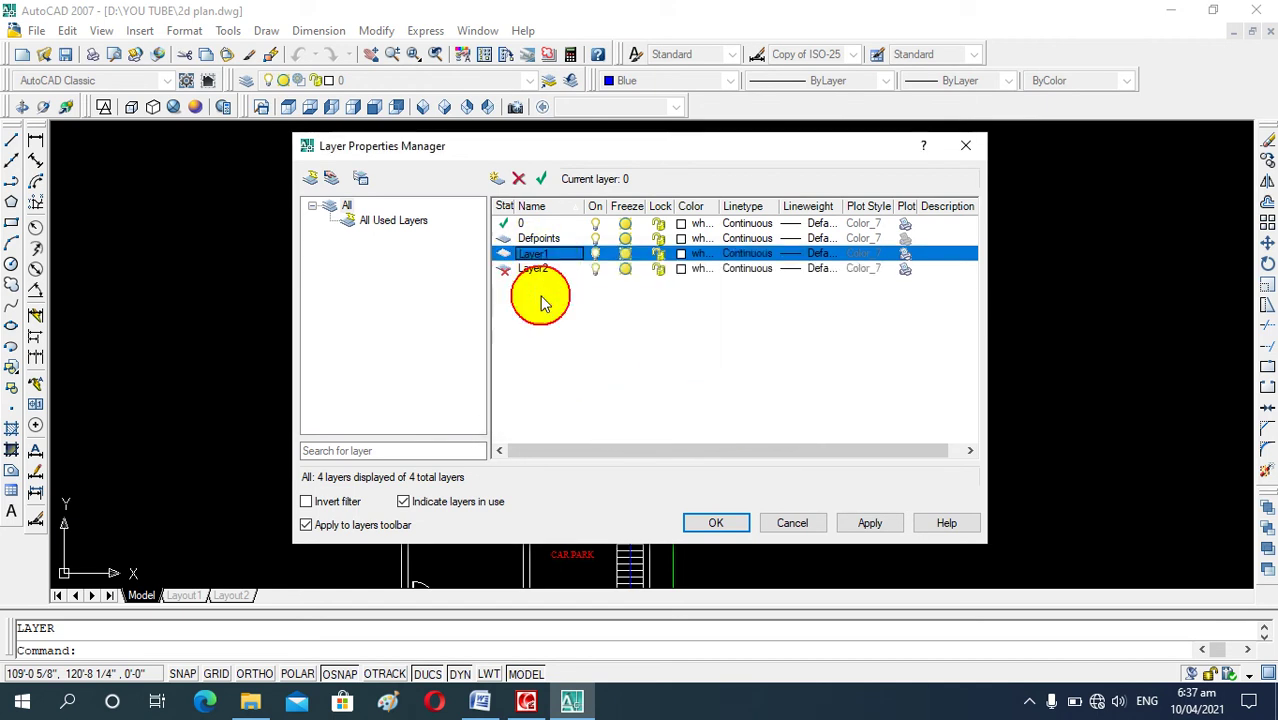
{"action": "right_click", "coordinate": [514, 270]}
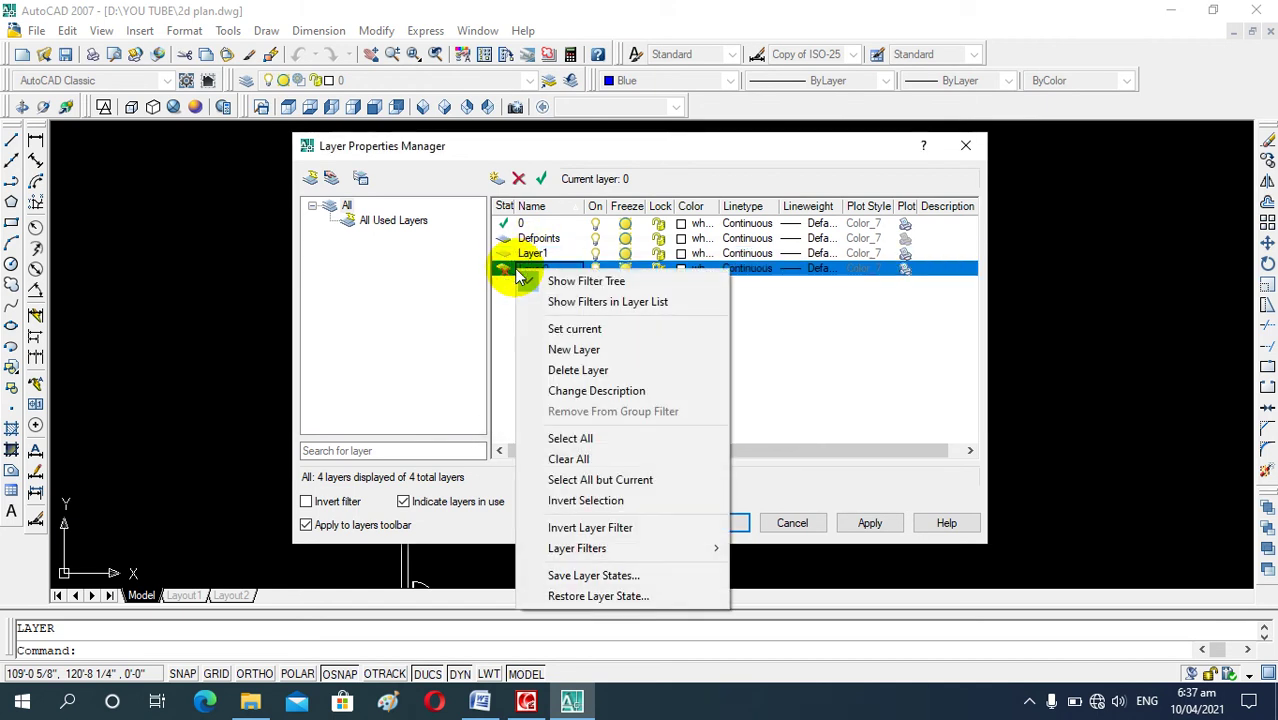
{"action": "left_click", "coordinate": [518, 180]}
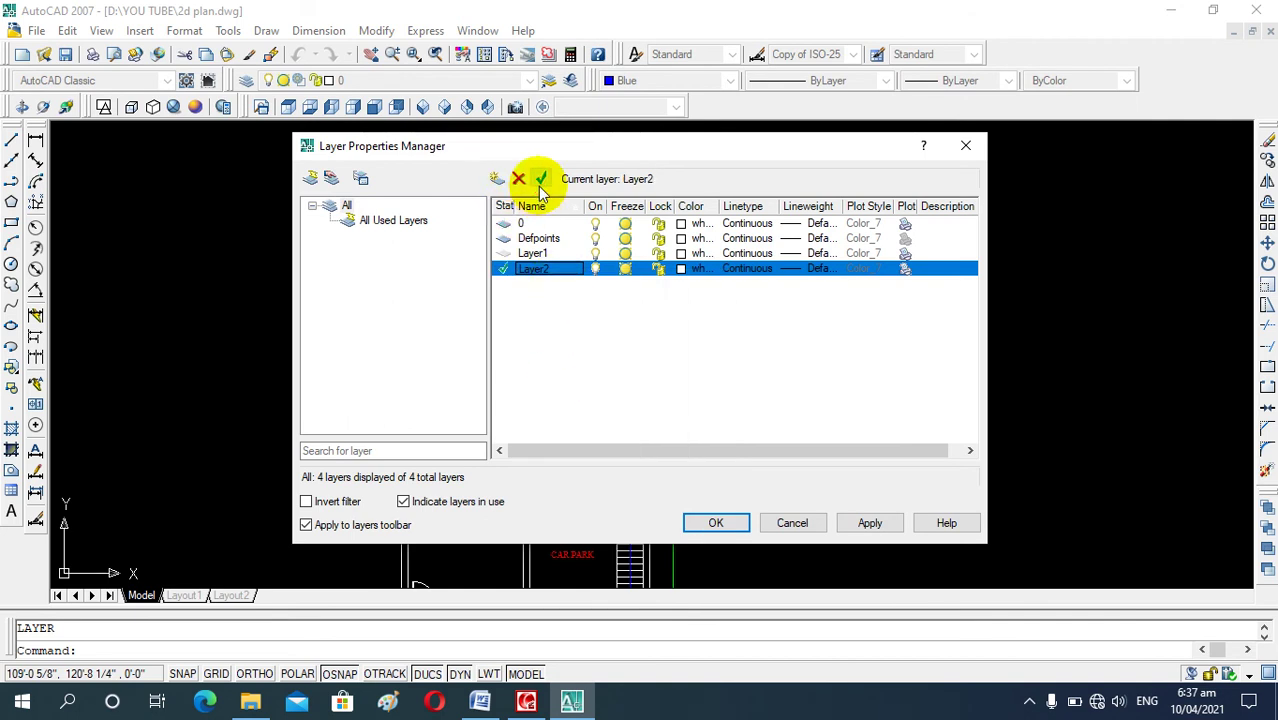
{"action": "left_click", "coordinate": [518, 179]}
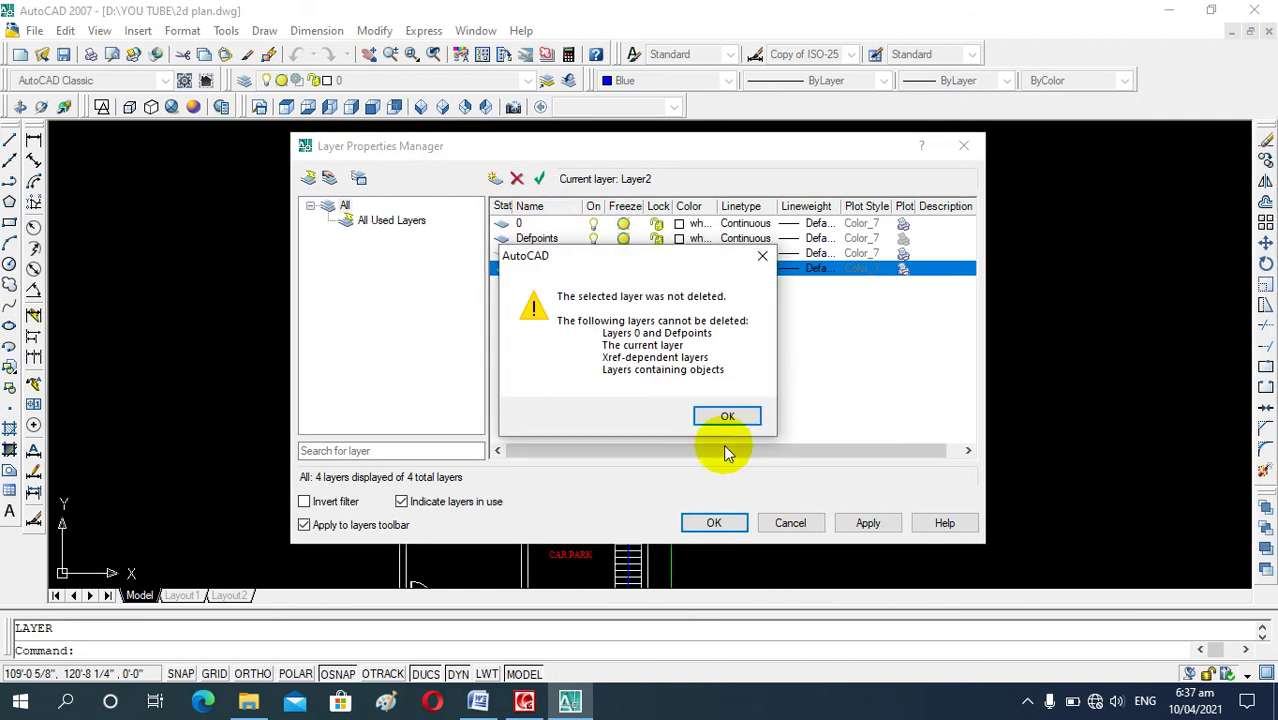
{"action": "left_click", "coordinate": [726, 424]}
{"action": "left_click", "coordinate": [790, 522]}
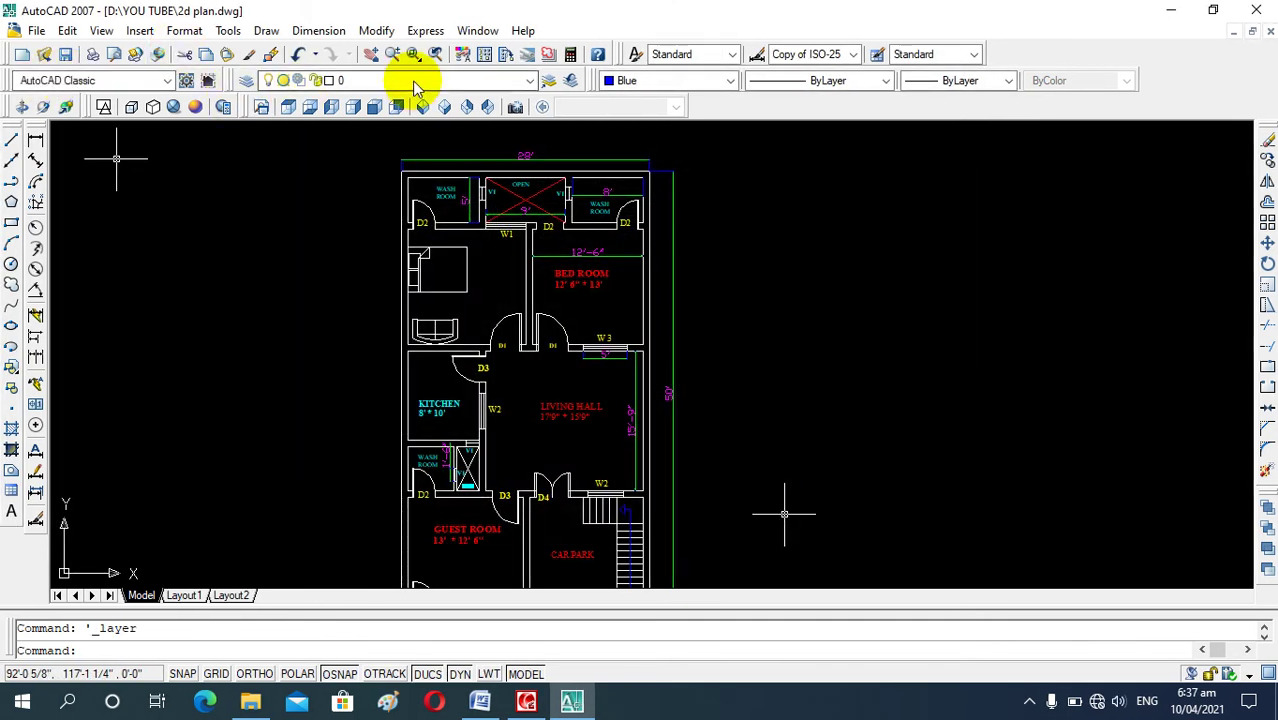
{"action": "left_click", "coordinate": [414, 82]}
{"action": "left_click", "coordinate": [414, 86]}
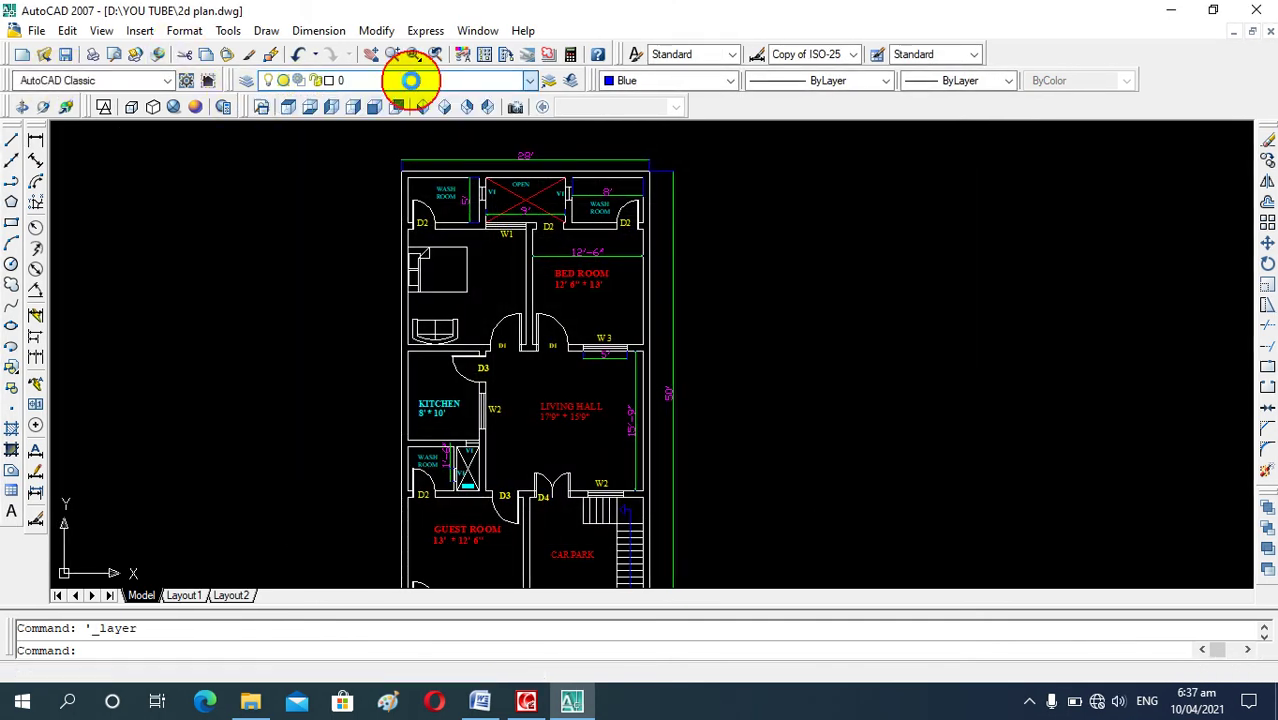
Step: Add a new layer and name it taxt
{"action": "left_click", "coordinate": [252, 85]}
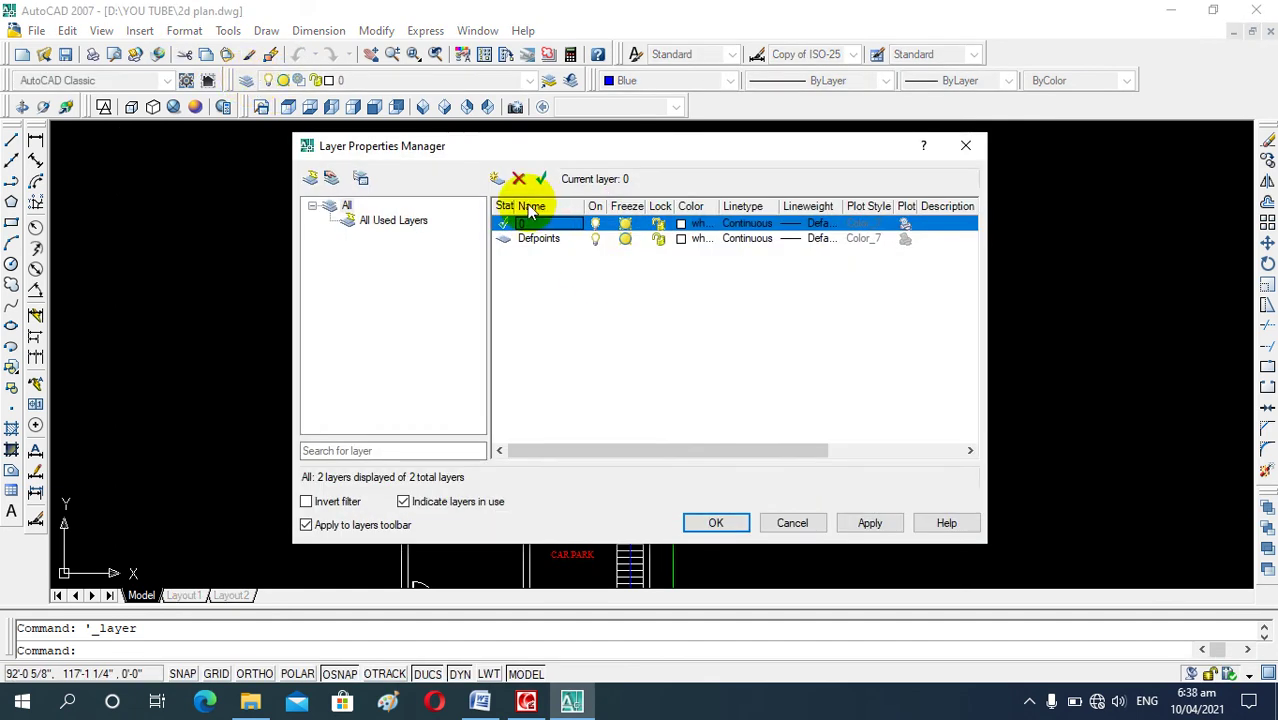
{"action": "double_click", "coordinate": [528, 241]}
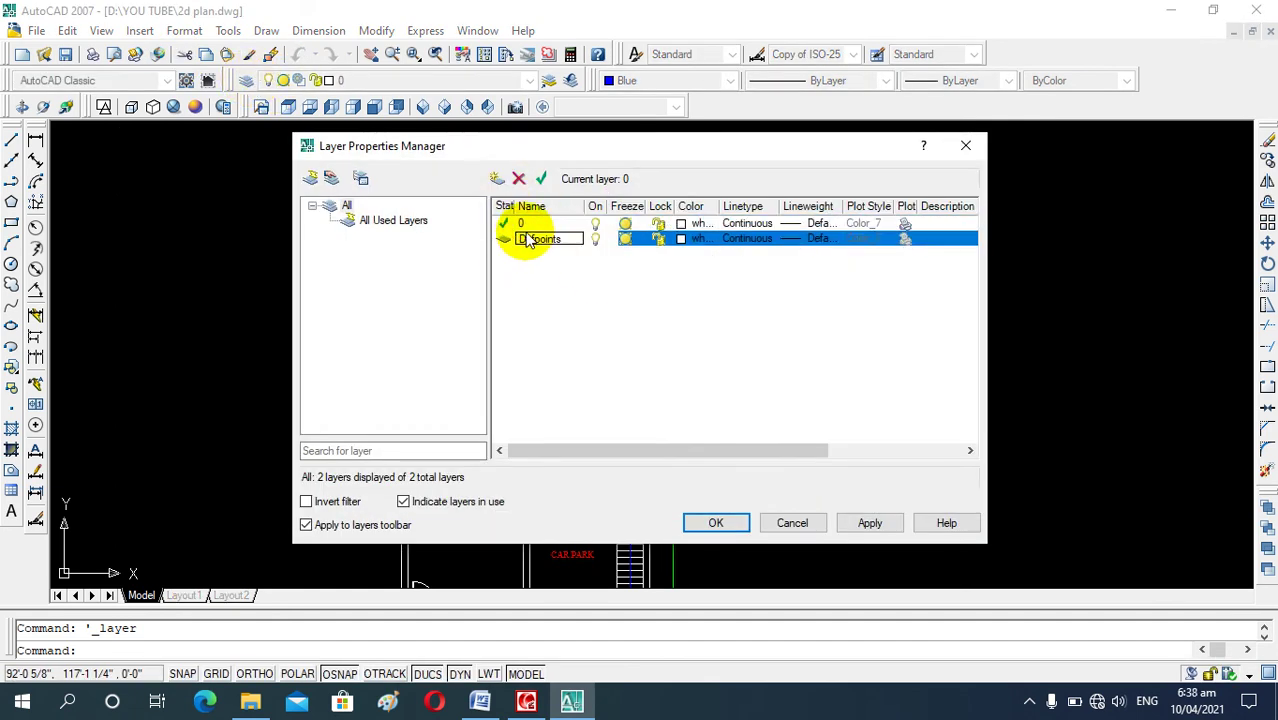
{"action": "left_click", "coordinate": [510, 224]}
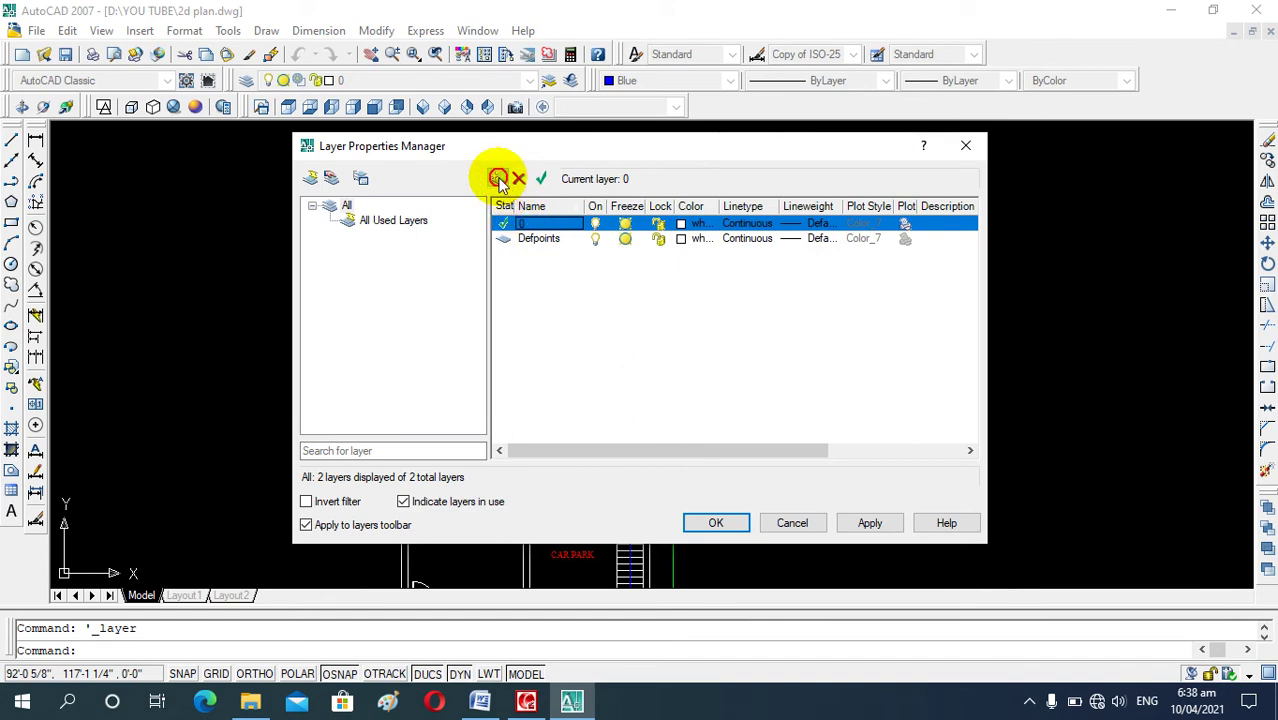
{"action": "left_click", "coordinate": [498, 180]}
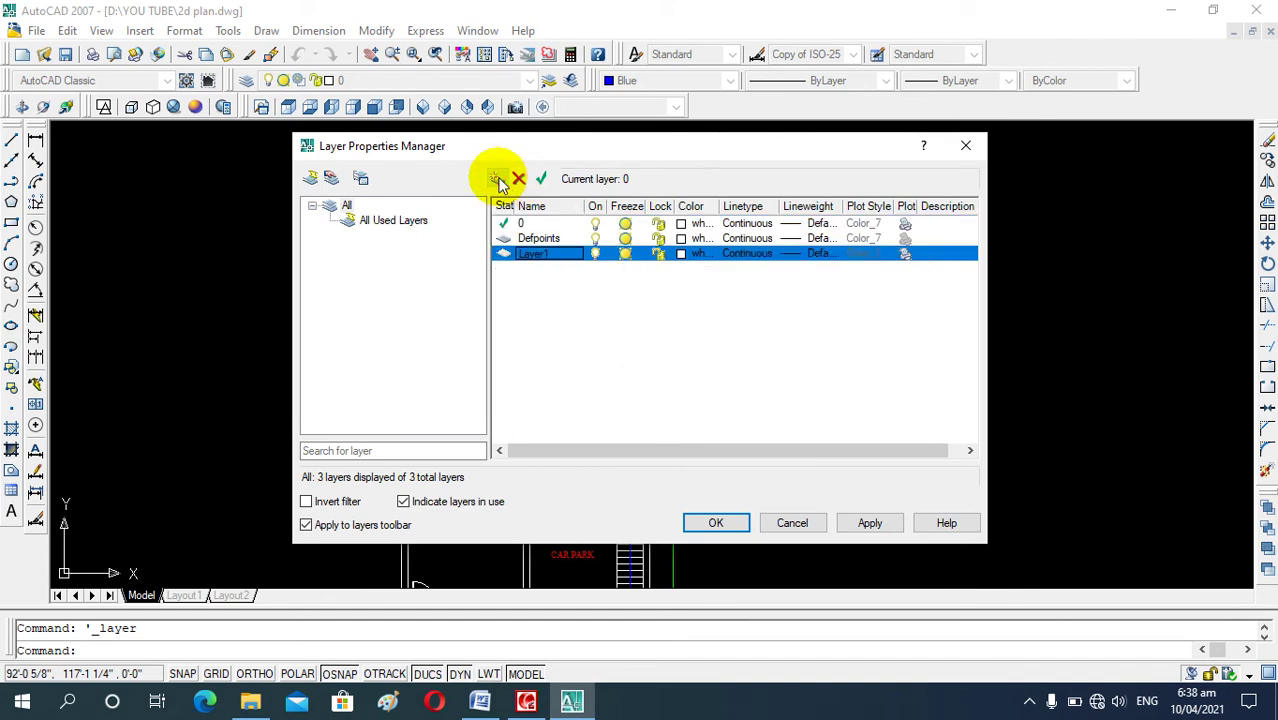
{"action": "left_click", "coordinate": [560, 254]}
{"action": "type", "text": "taxt"}
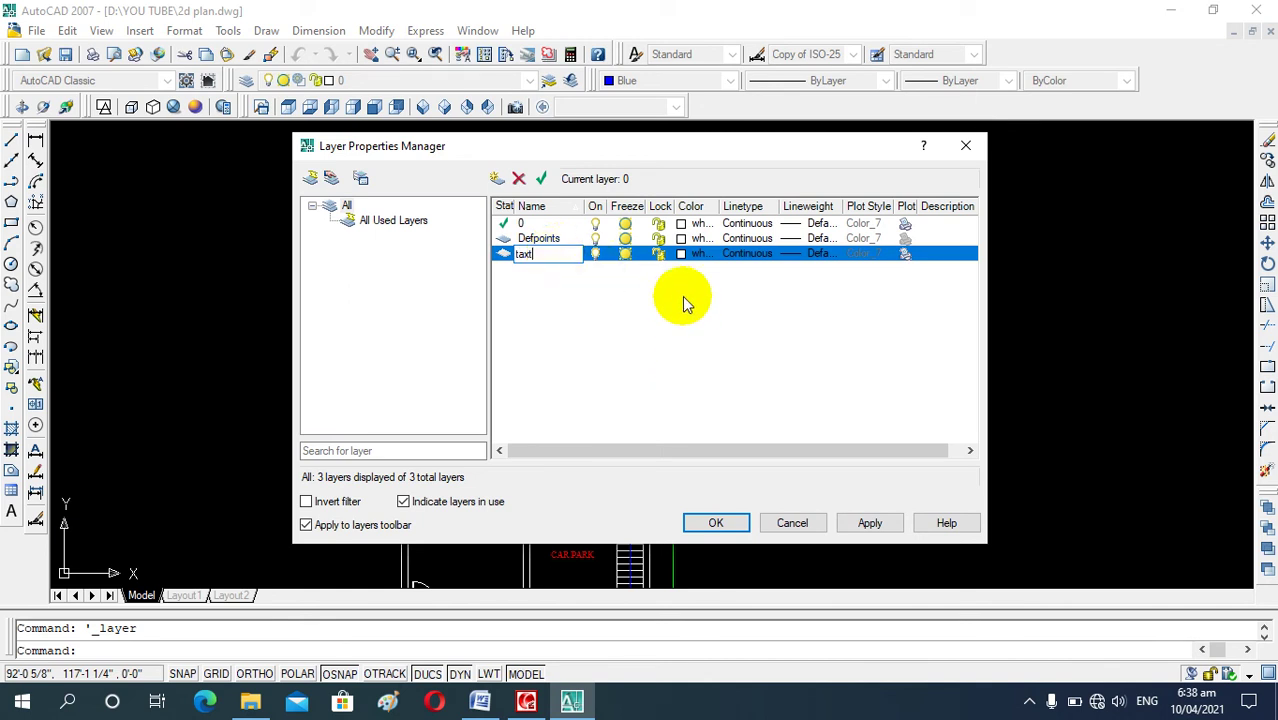
Step: Set the taxt layer's colour to green and apply the changes
{"action": "left_click", "coordinate": [680, 254]}
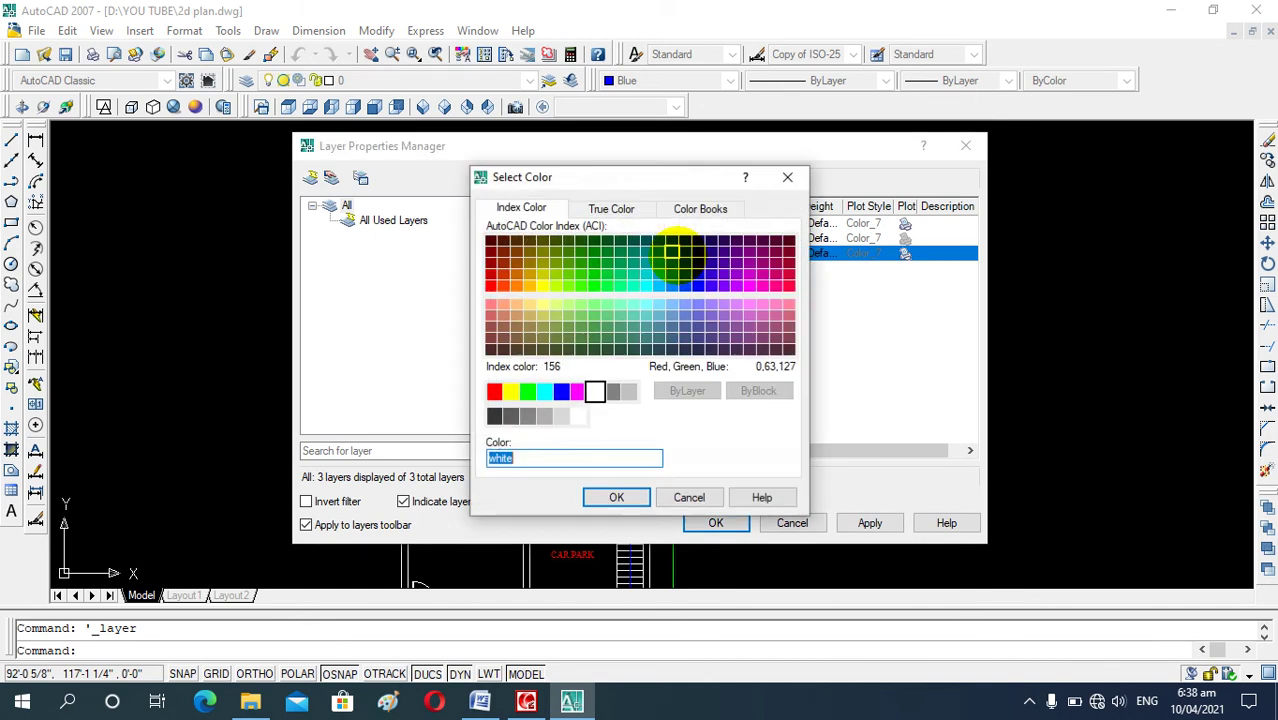
{"action": "left_click", "coordinate": [527, 391]}
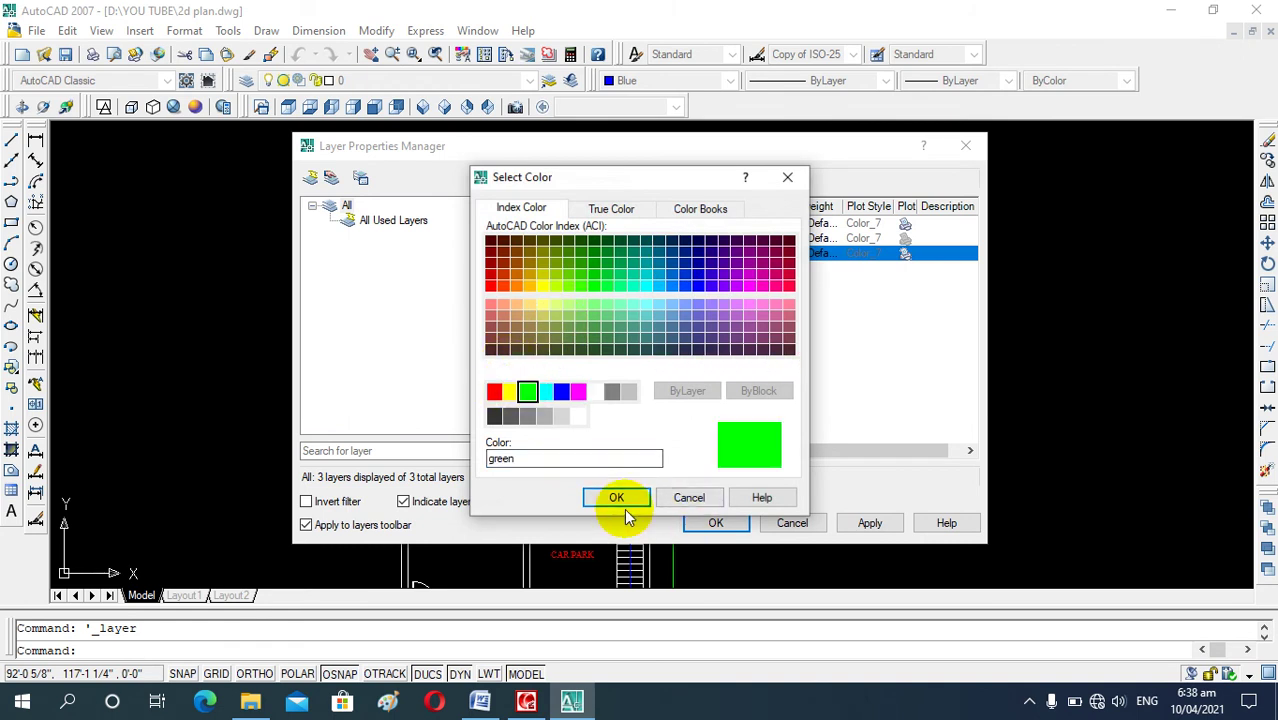
{"action": "left_click", "coordinate": [616, 497]}
{"action": "left_click", "coordinate": [866, 523]}
{"action": "left_click", "coordinate": [711, 524]}
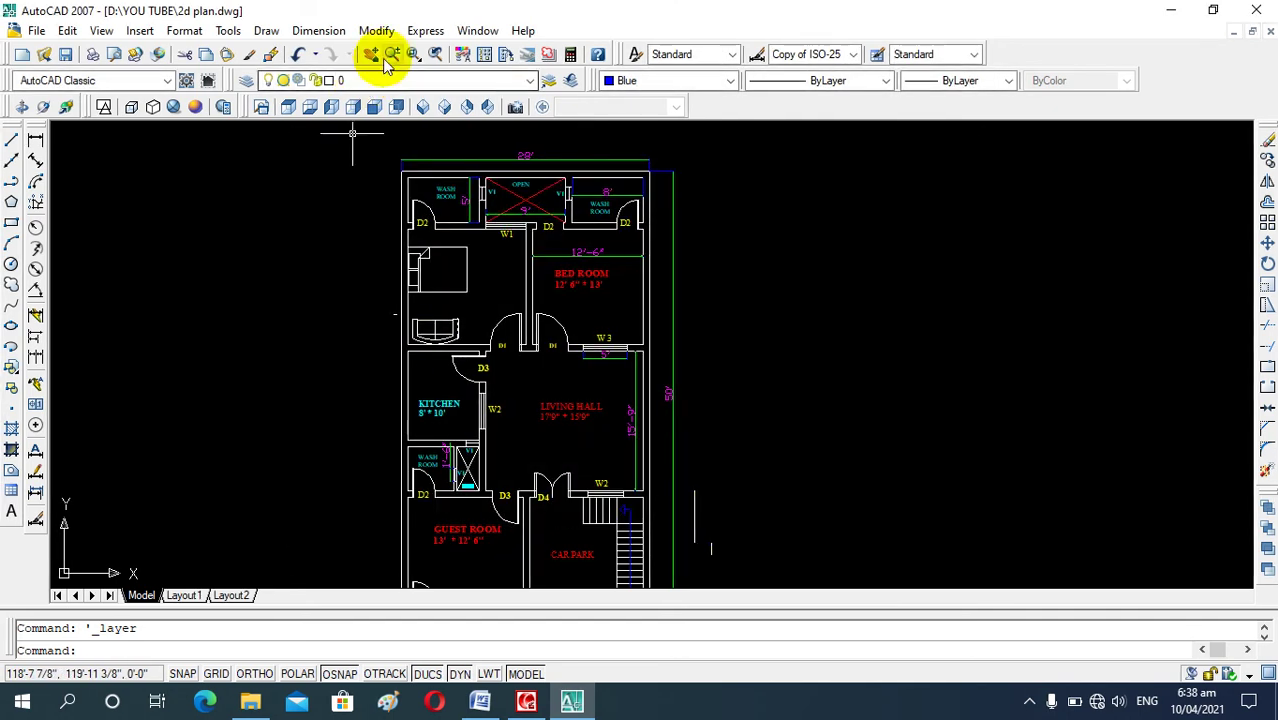
{"action": "left_click", "coordinate": [400, 82]}
Step: Make taxt the current layer and zoom in on the bedroom
{"action": "left_click", "coordinate": [372, 114]}
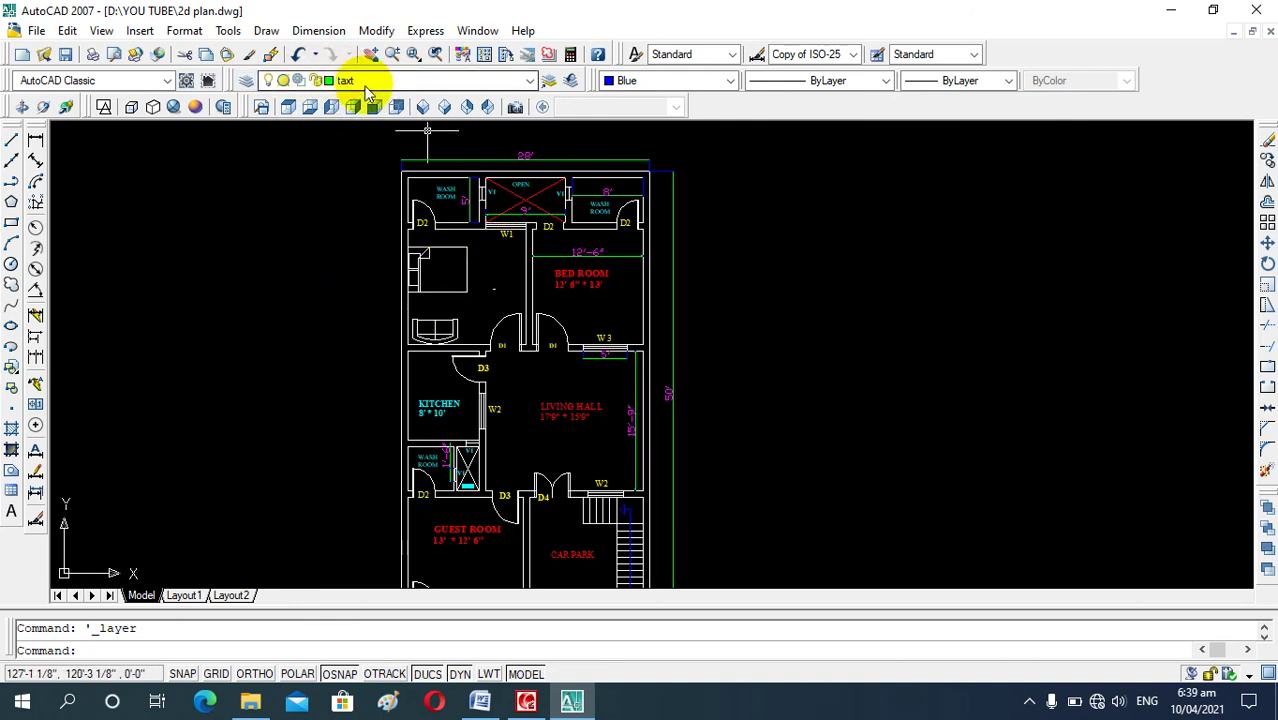
{"action": "scroll", "coordinate": [497, 296], "scroll_direction": "up", "scroll_amount": 1}
{"action": "scroll", "coordinate": [497, 296], "scroll_direction": "up", "scroll_amount": 1}
{"action": "scroll", "coordinate": [497, 296], "scroll_direction": "up", "scroll_amount": 1}
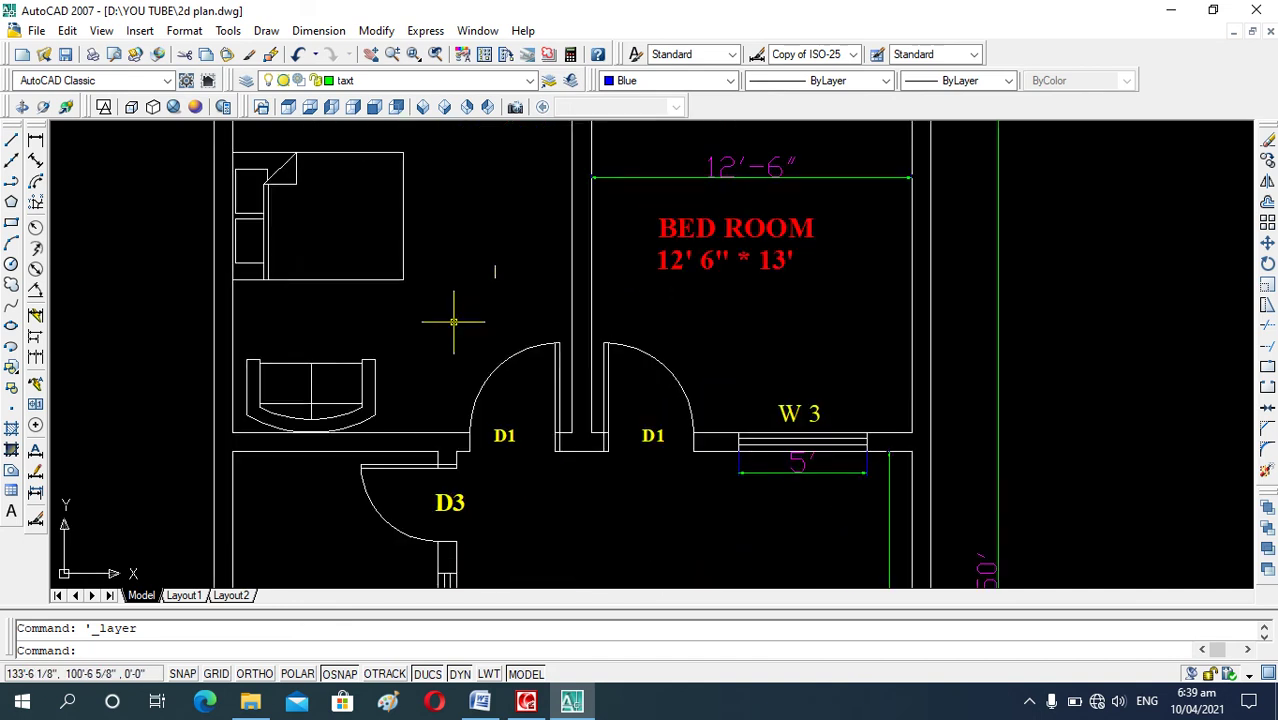
Step: Place a multiline text 'bed room' beside the bed: height 8, Times New Roman, bold, magenta
{"action": "type", "text": "mt"}
{"action": "key", "text": "Return"}
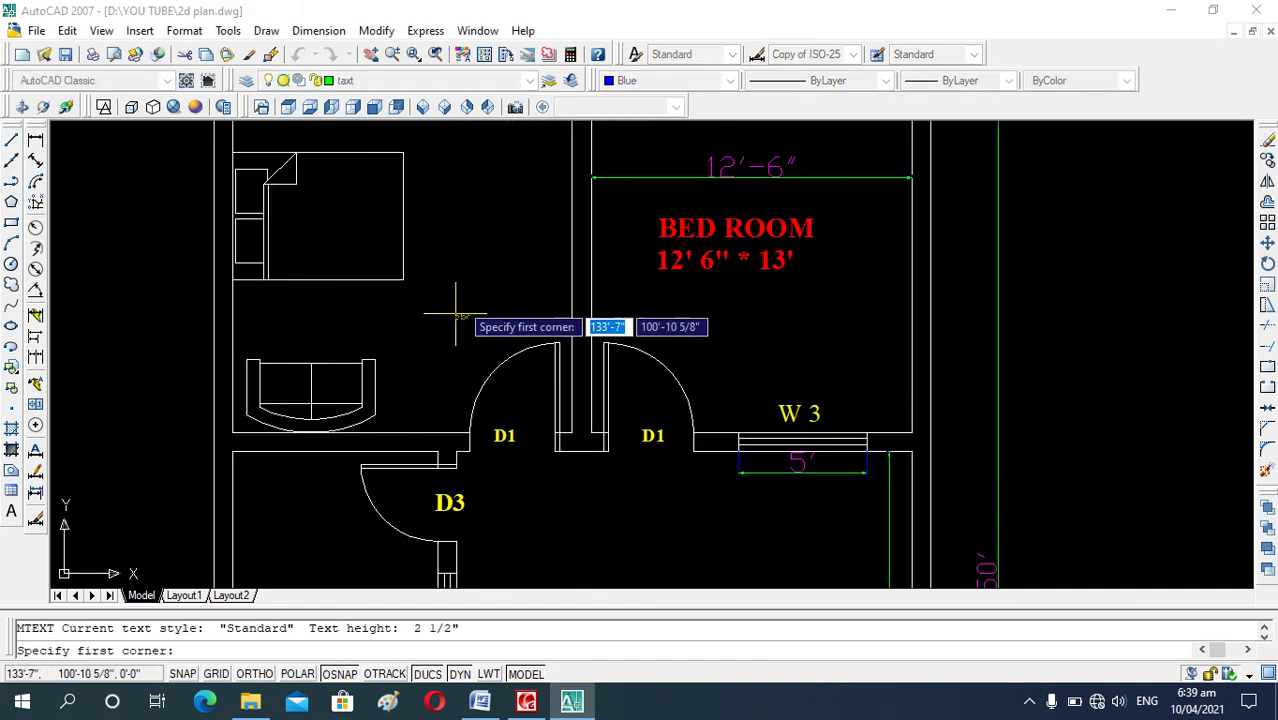
{"action": "left_click", "coordinate": [441, 217]}
{"action": "left_click", "coordinate": [501, 329]}
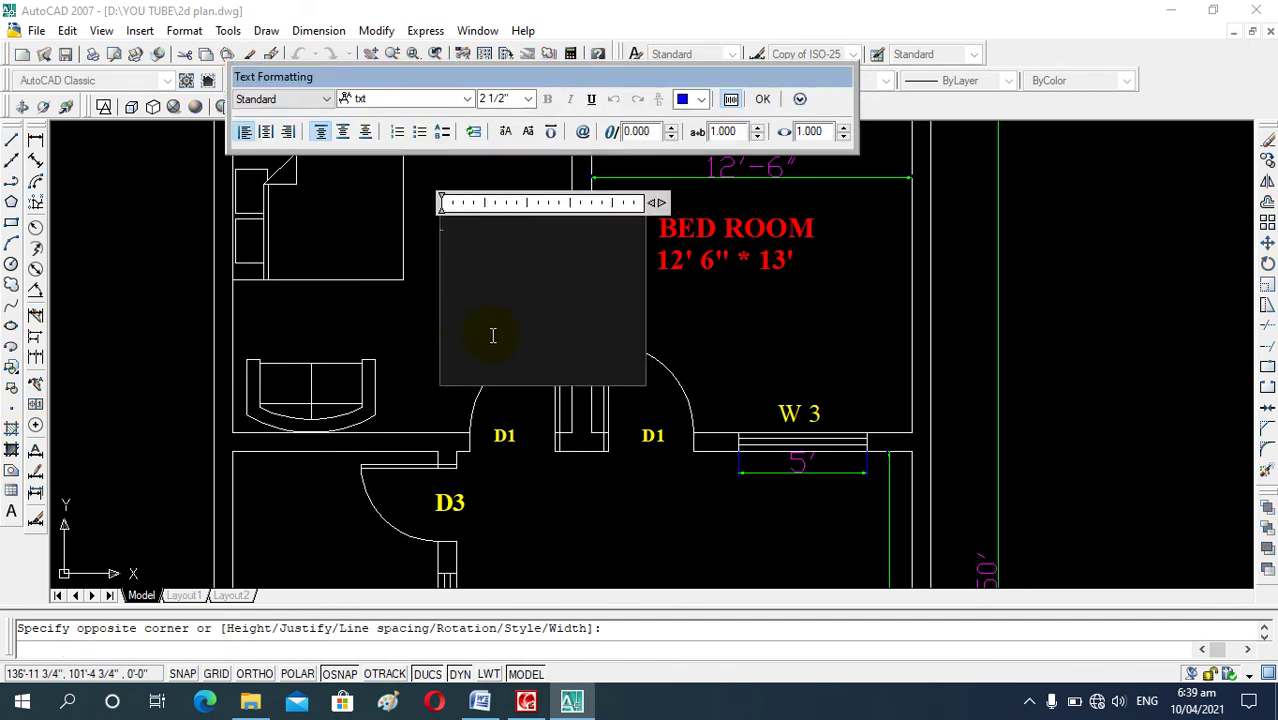
{"action": "left_click", "coordinate": [527, 101]}
{"action": "type", "text": "8"}
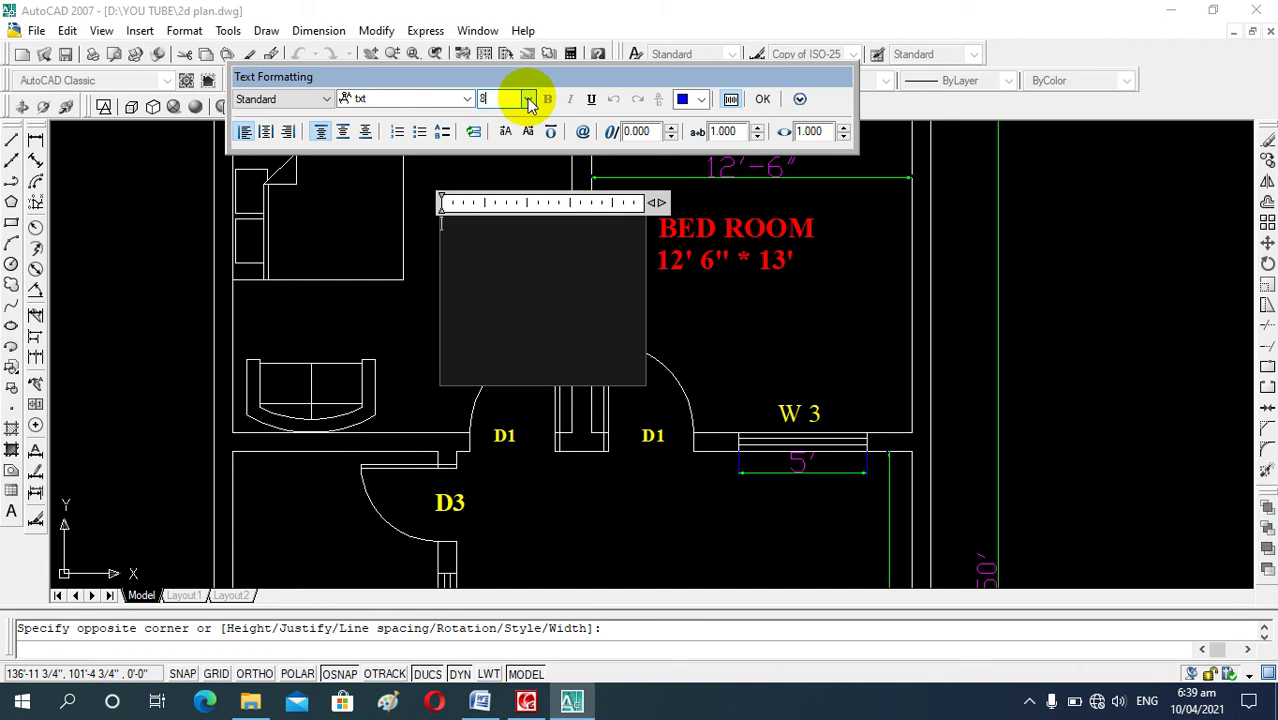
{"action": "left_click", "coordinate": [467, 99]}
{"action": "type", "text": "times"}
{"action": "left_click", "coordinate": [470, 119]}
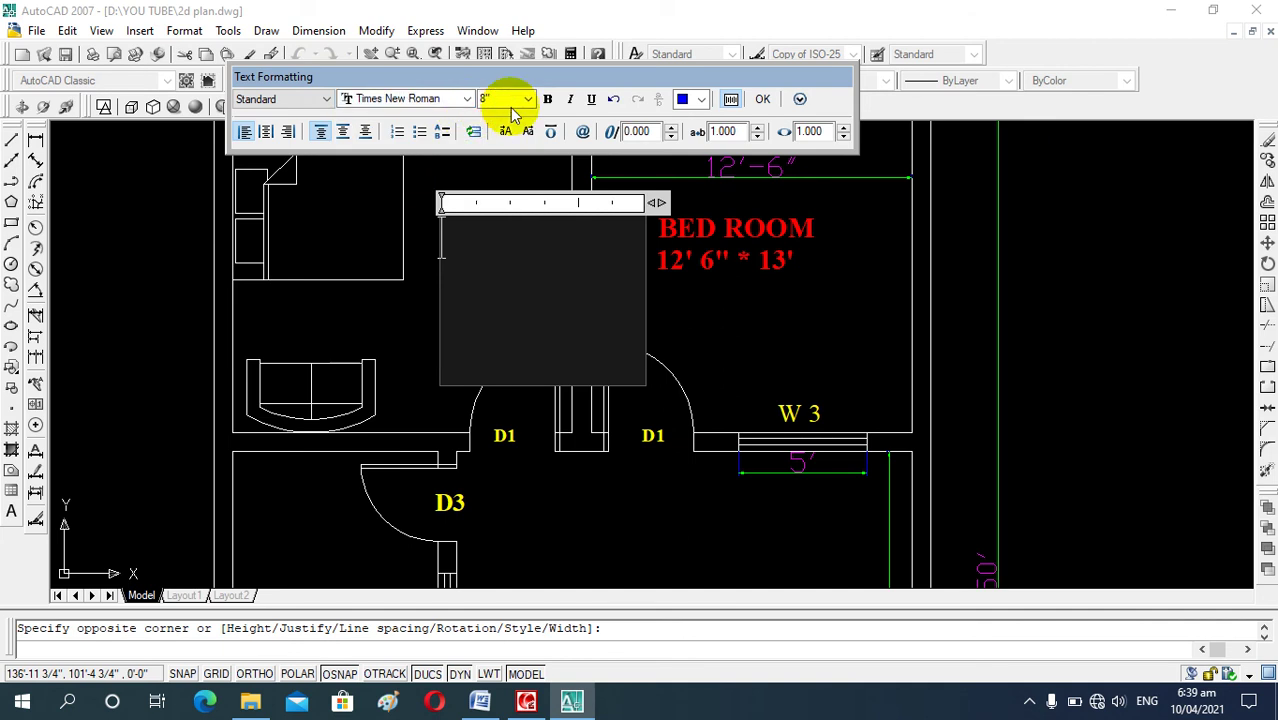
{"action": "left_click", "coordinate": [699, 100]}
{"action": "left_click", "coordinate": [700, 223]}
{"action": "type", "text": "bed r"}
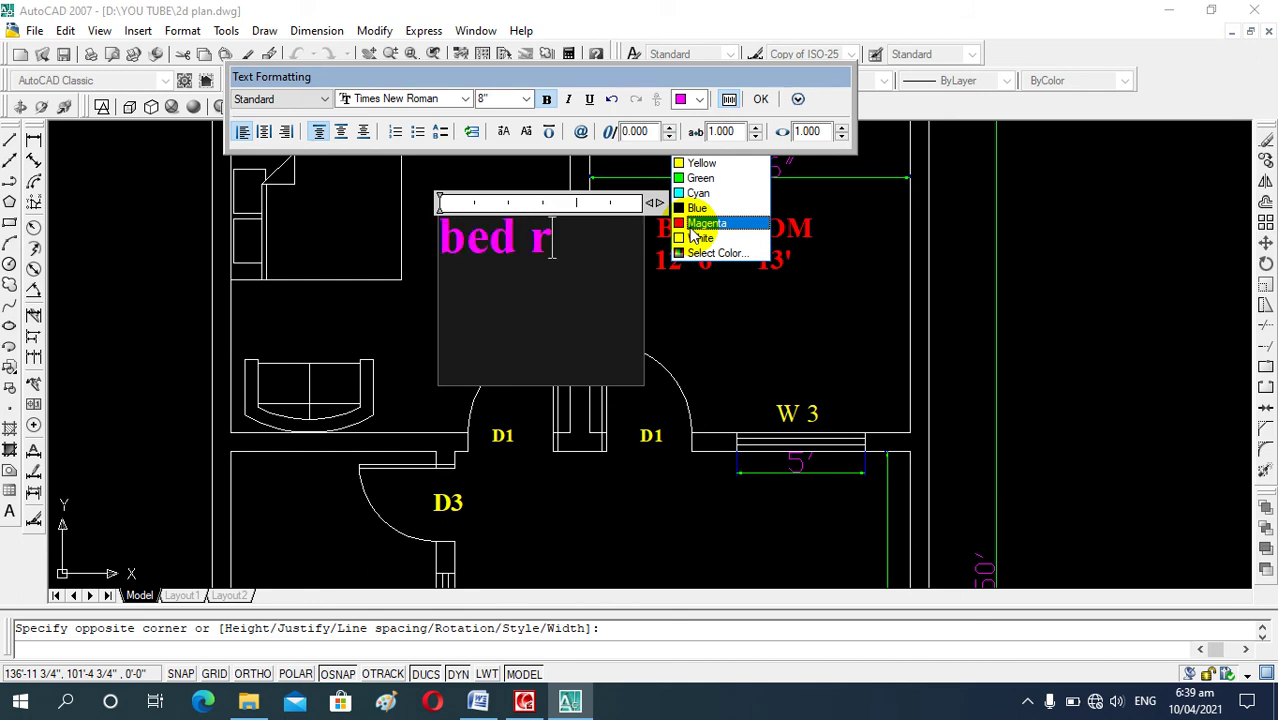
{"action": "type", "text": "oom"}
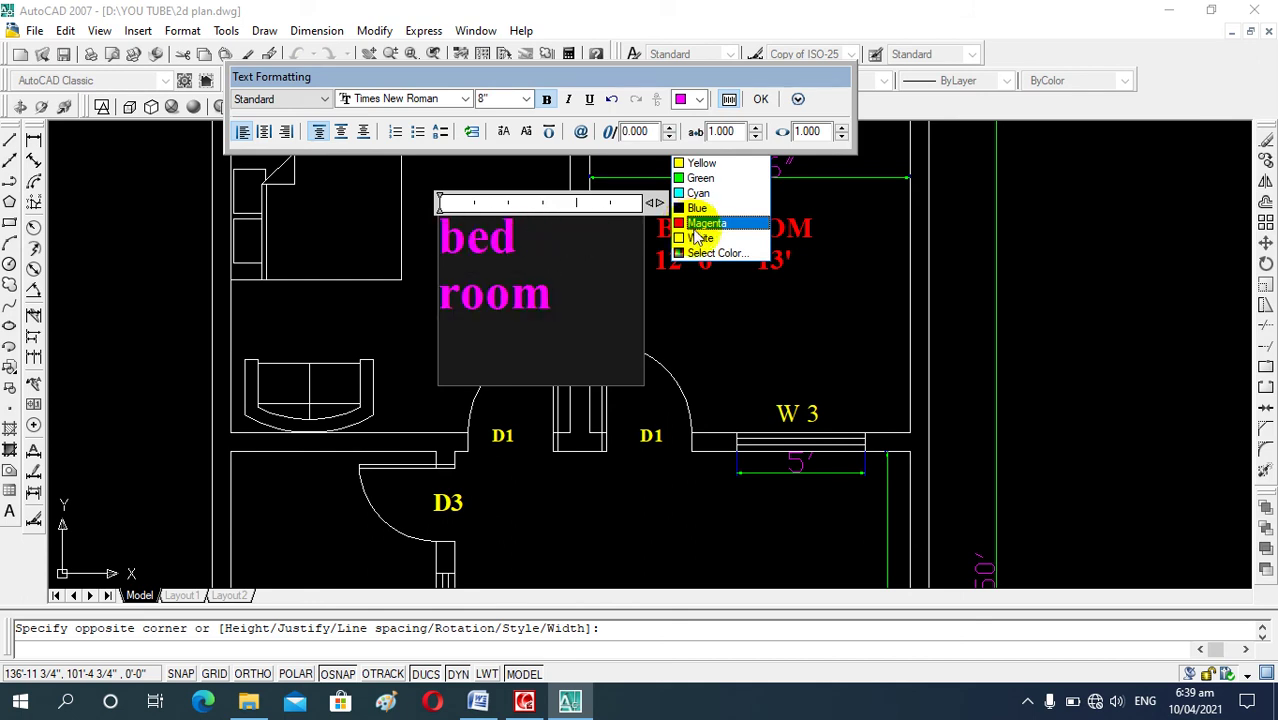
{"action": "left_click", "coordinate": [716, 284]}
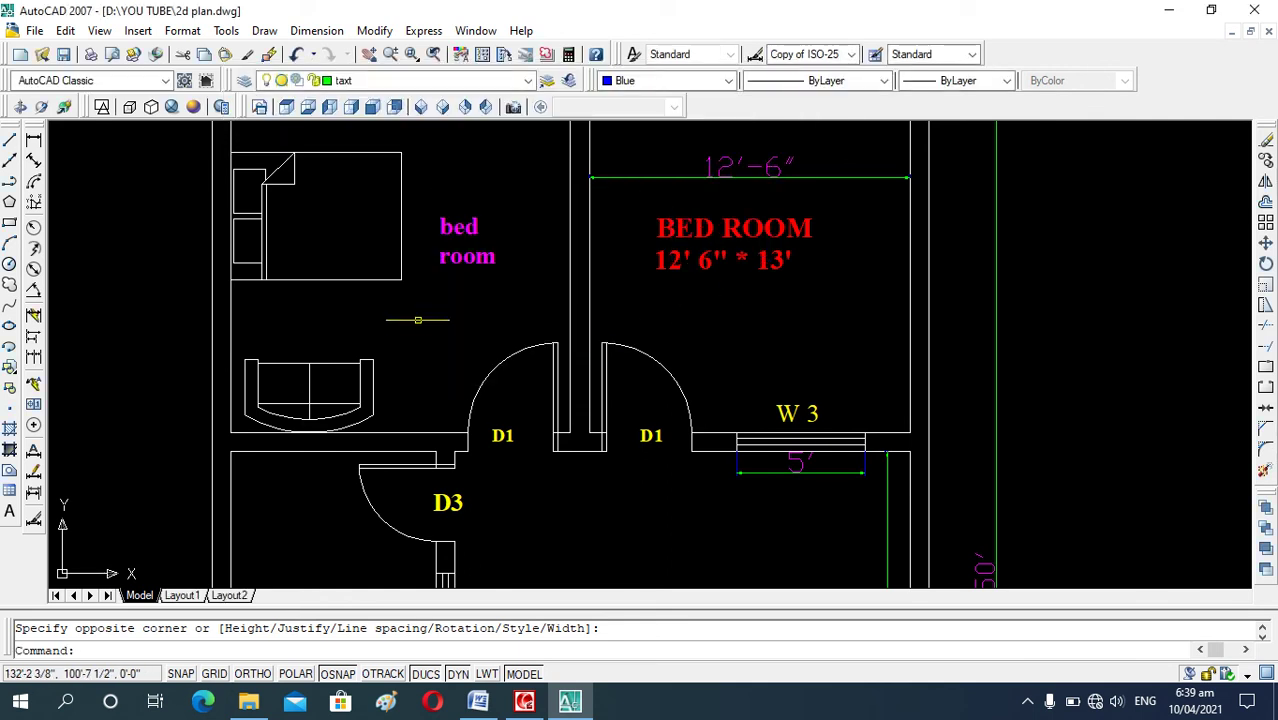
Step: Select the bed room label to check it, then clear the selection
{"action": "left_click", "coordinate": [467, 258]}
{"action": "left_click", "coordinate": [457, 258]}
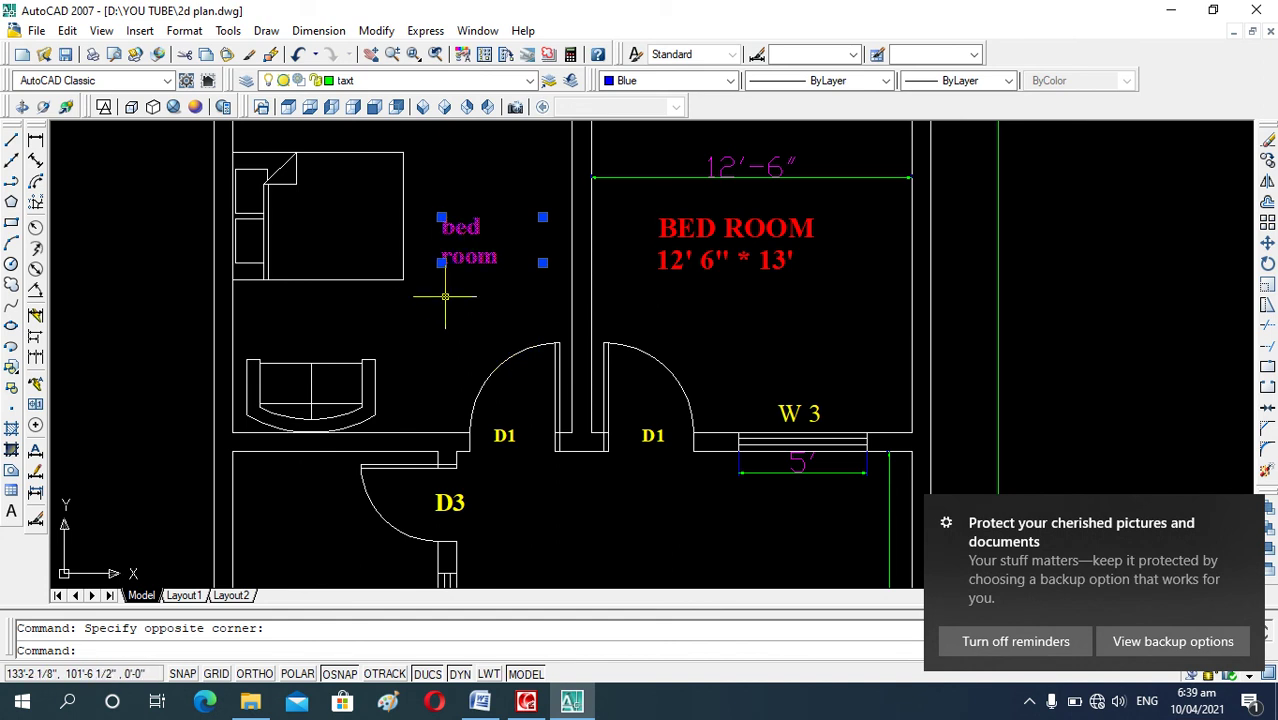
{"action": "key", "text": "Escape"}
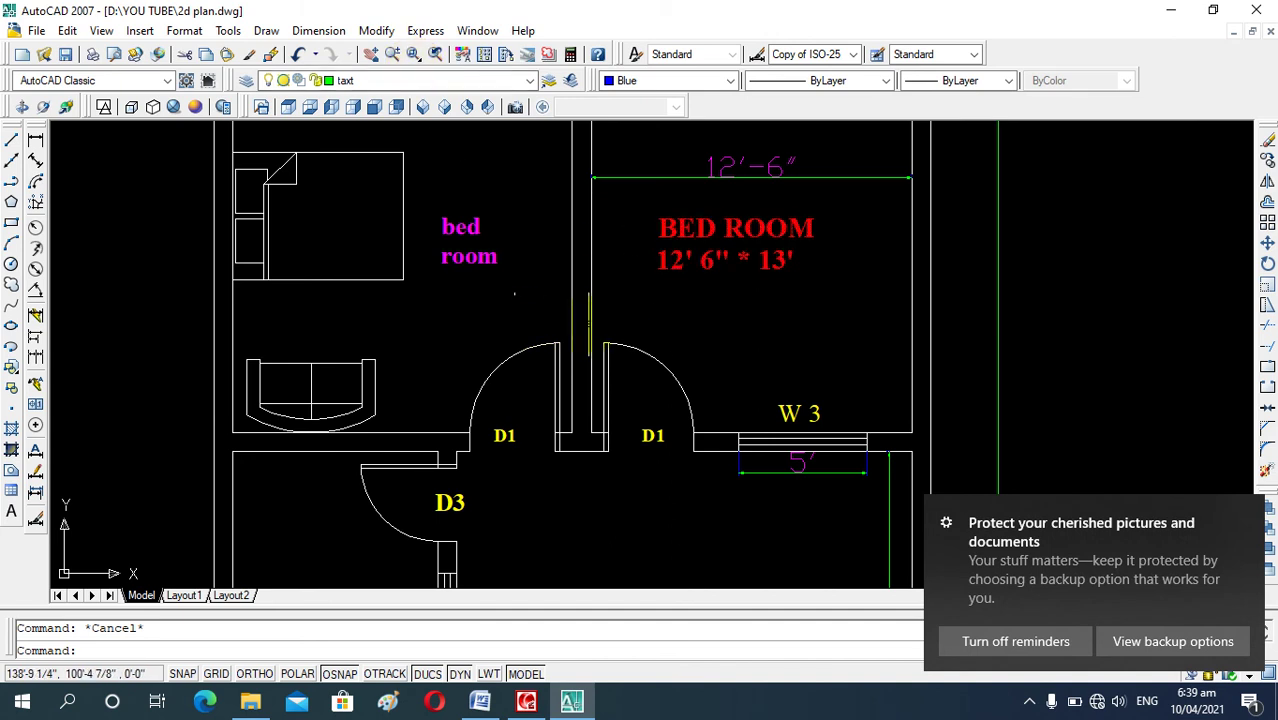
{"action": "left_click", "coordinate": [465, 258]}
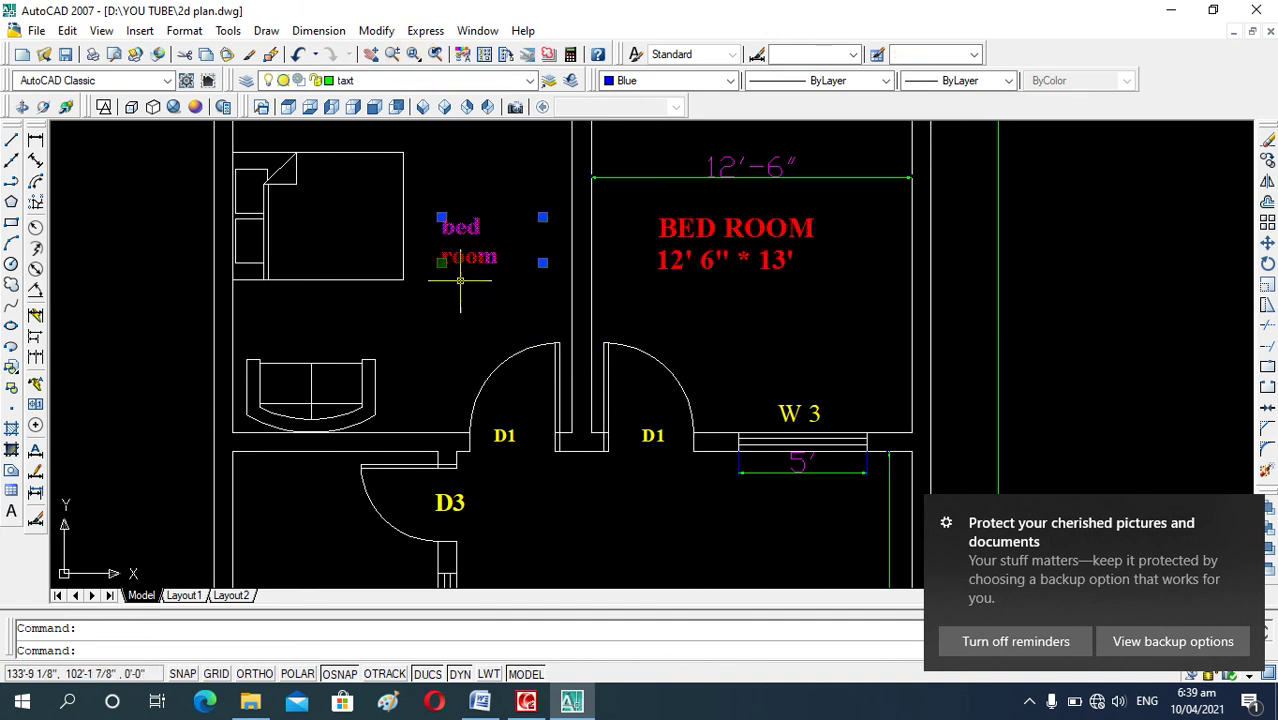
{"action": "key", "text": "Escape"}
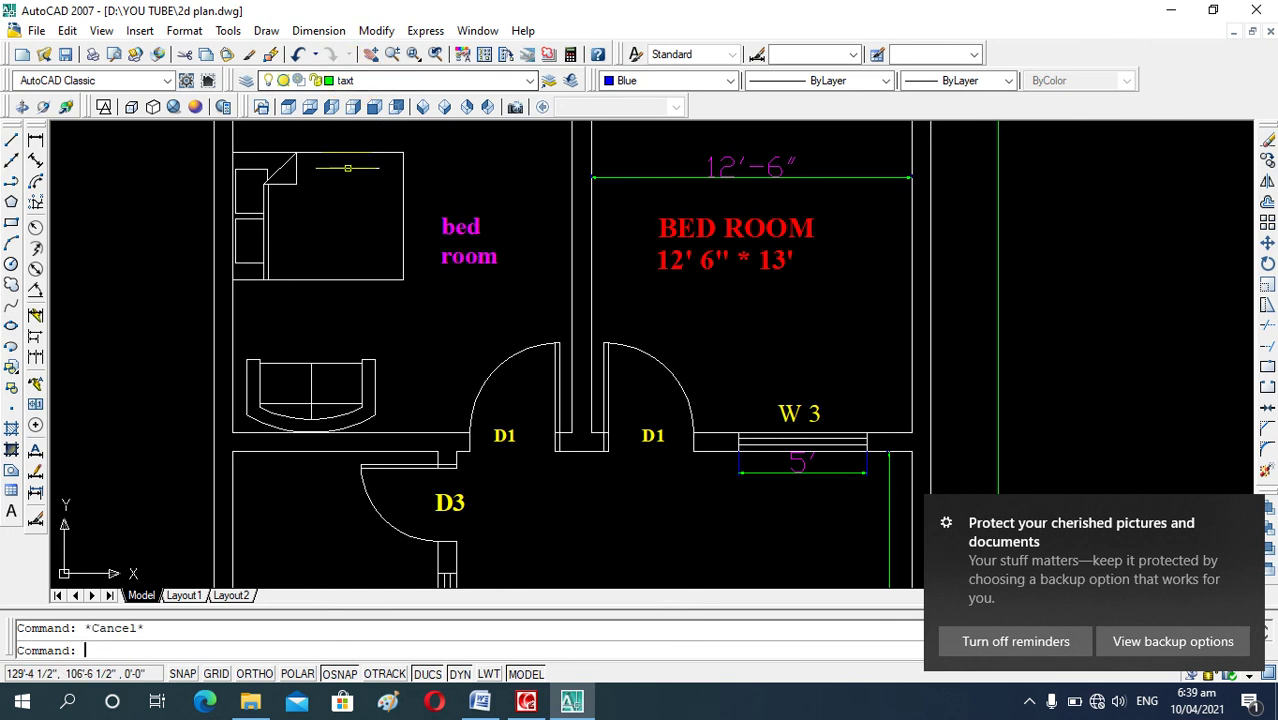
Step: Turn off the taxt layer, dismissing the current-layer-off warning
{"action": "left_click", "coordinate": [428, 80]}
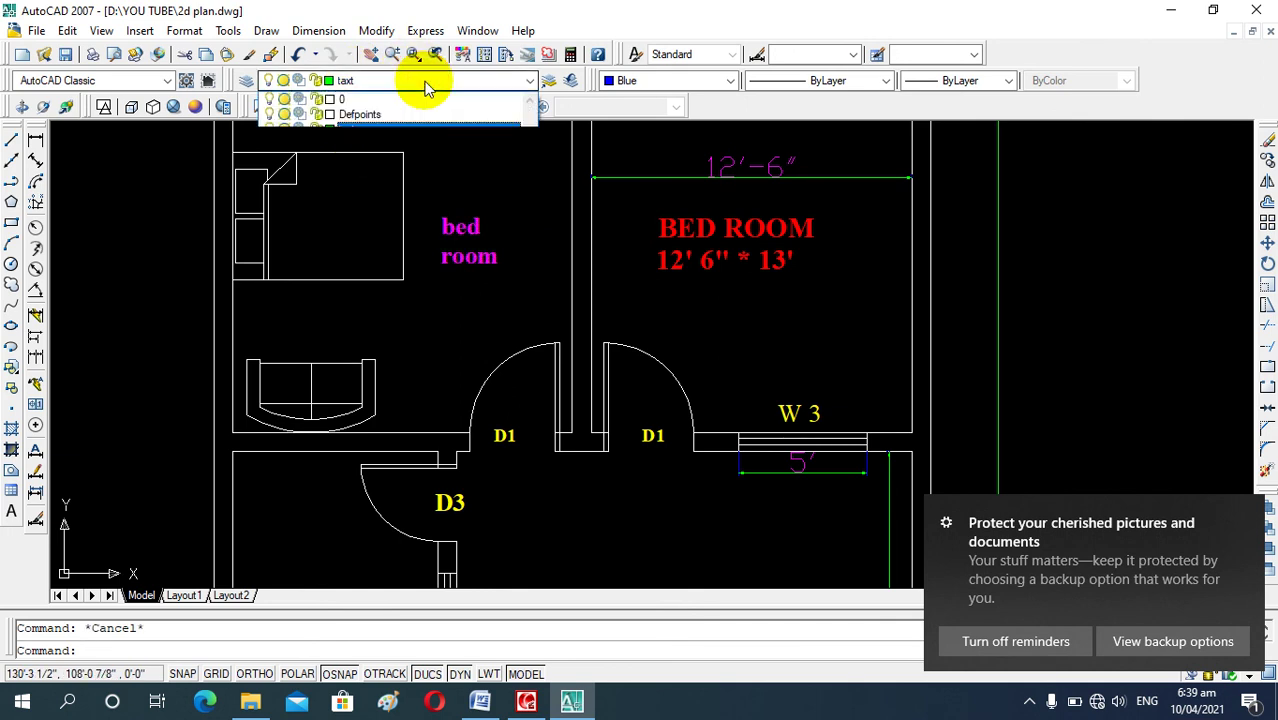
{"action": "left_click", "coordinate": [531, 80]}
{"action": "left_click", "coordinate": [518, 82]}
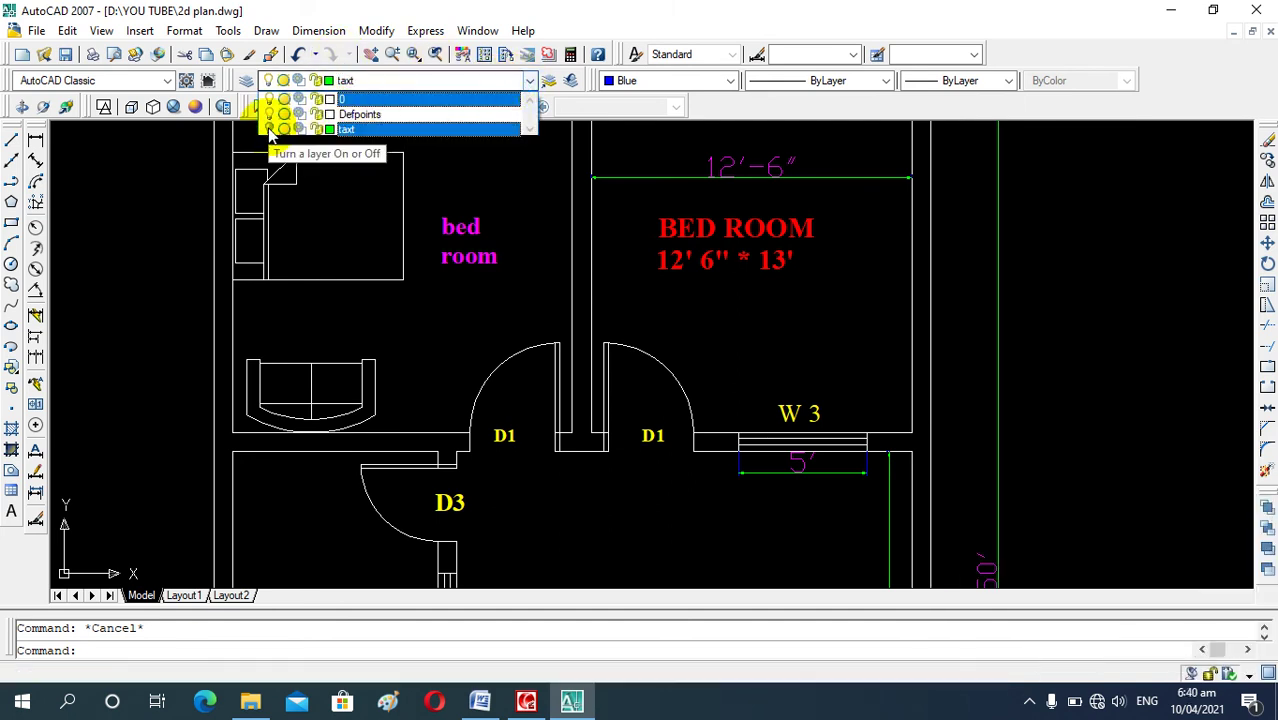
{"action": "left_click", "coordinate": [165, 203]}
{"action": "left_click", "coordinate": [699, 387]}
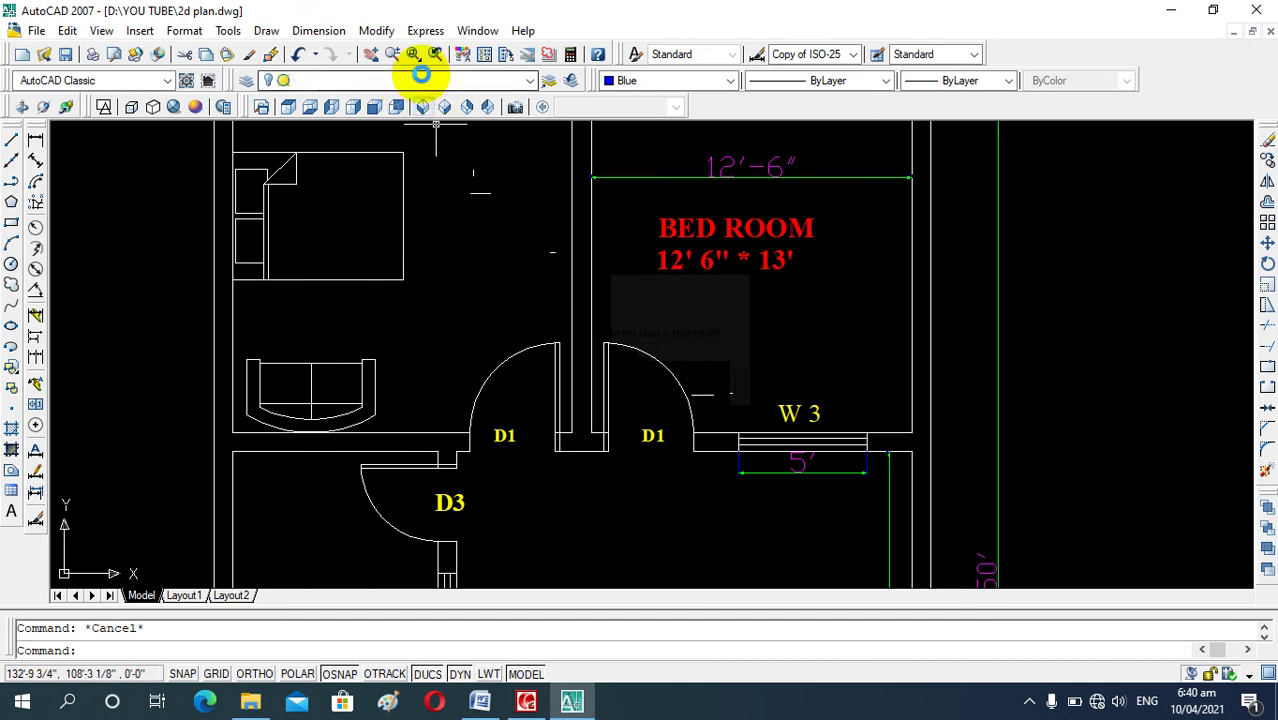
Step: Turn the taxt layer back on so the bed room label reappears
{"action": "left_click", "coordinate": [418, 80]}
{"action": "left_click", "coordinate": [268, 129]}
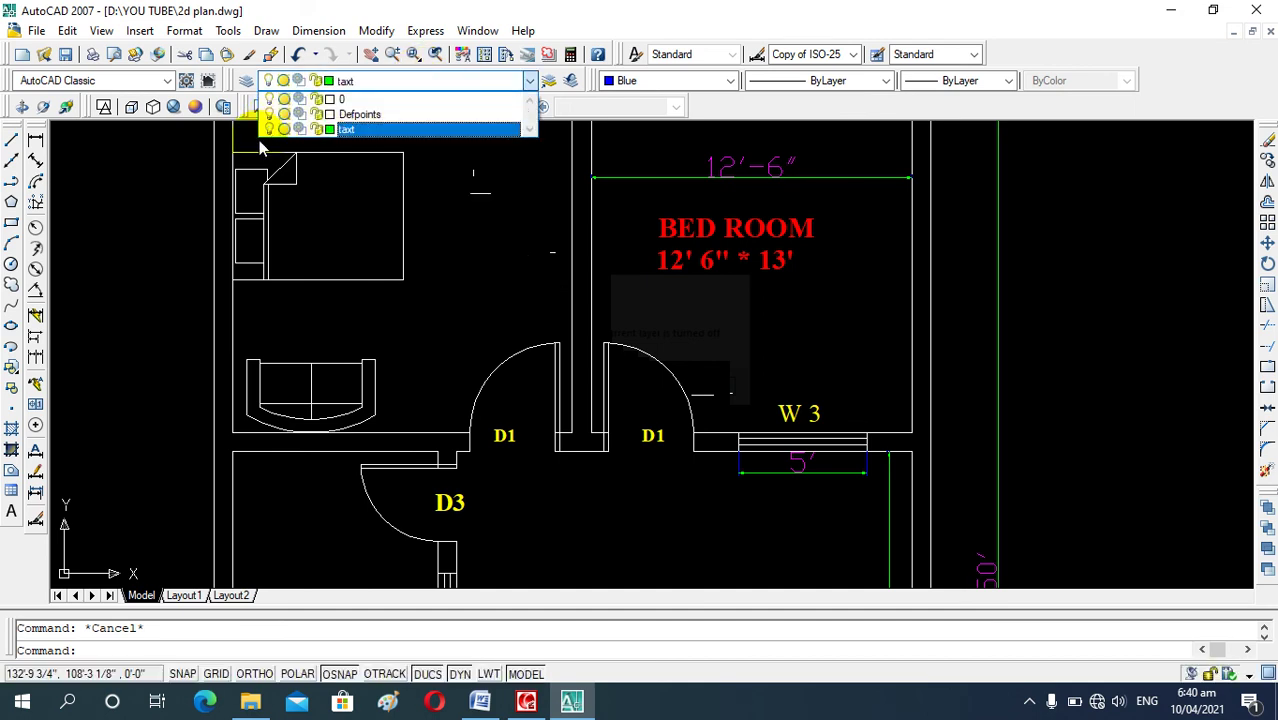
{"action": "left_click", "coordinate": [201, 197]}
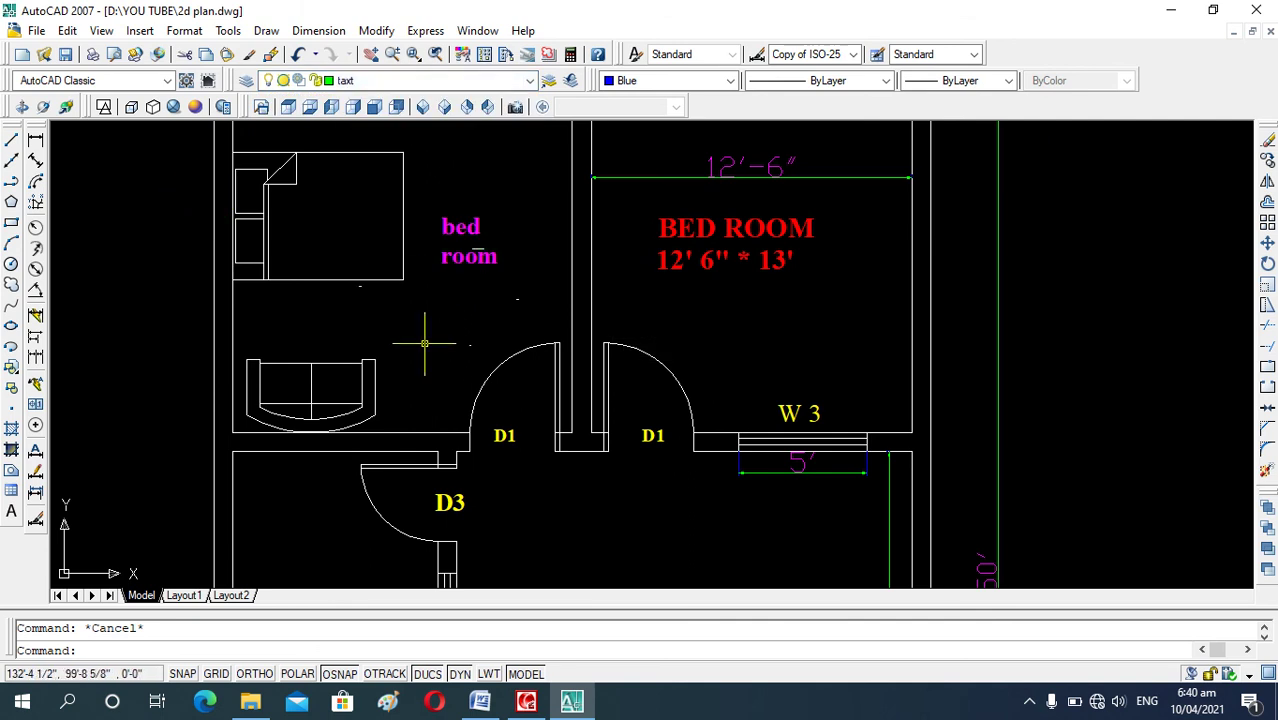
Step: Add a new layer named window with colour 240 and set it current
{"action": "left_click", "coordinate": [247, 80]}
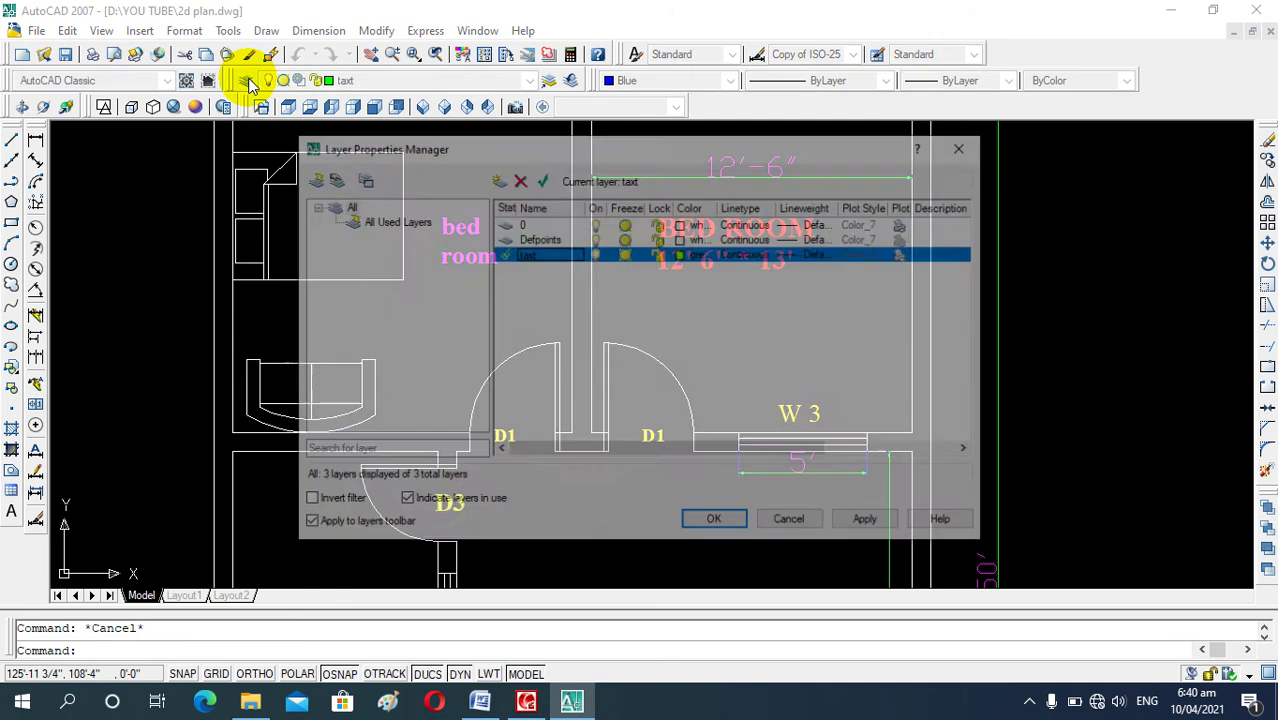
{"action": "left_click", "coordinate": [498, 178]}
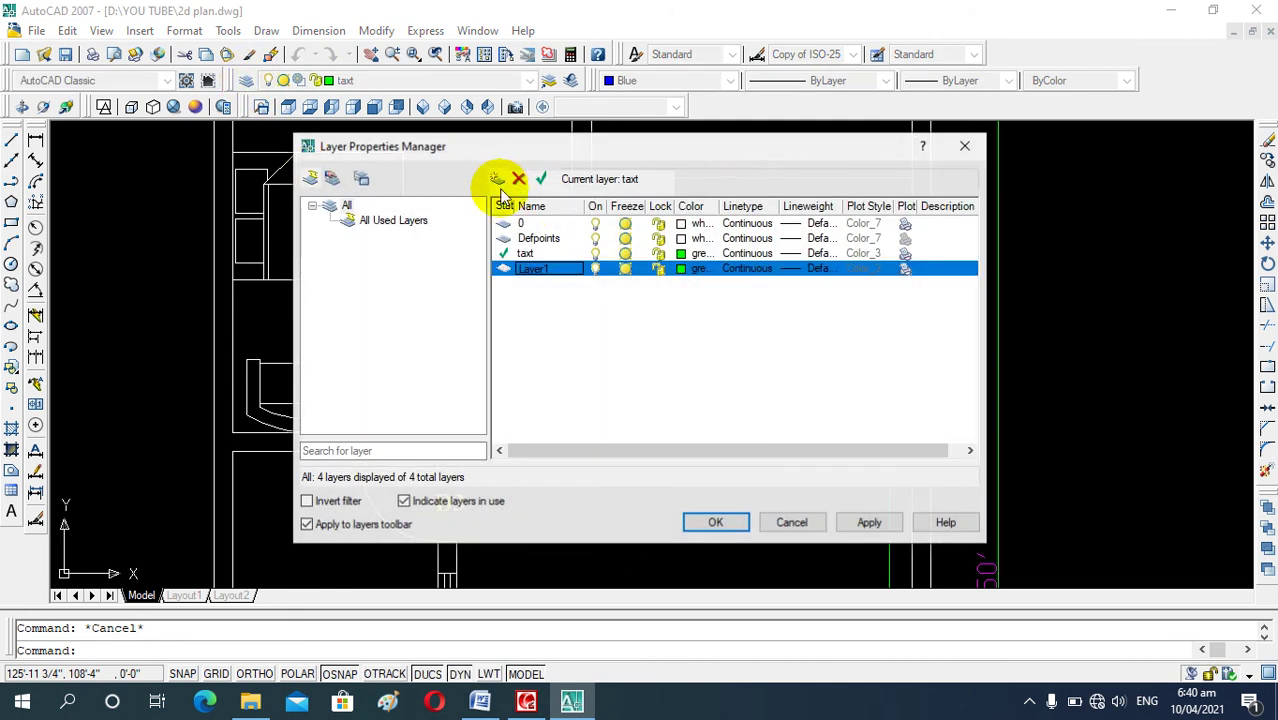
{"action": "double_click", "coordinate": [544, 272]}
{"action": "type", "text": "window"}
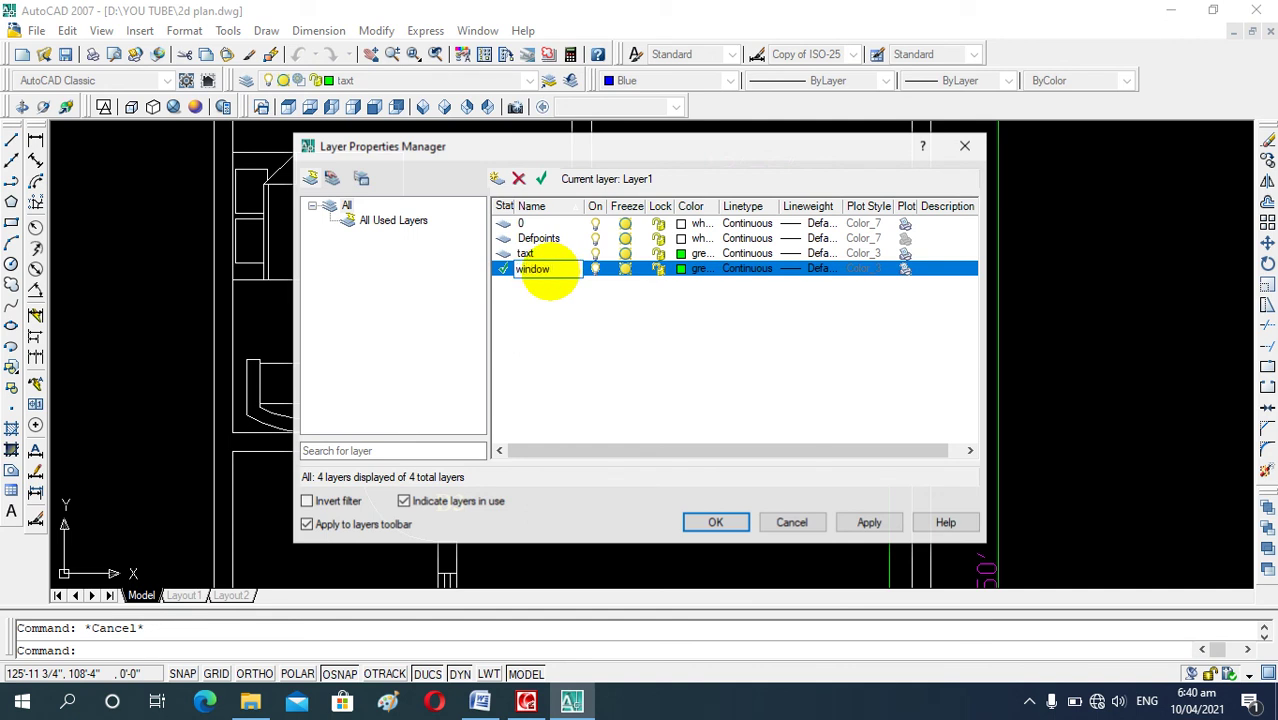
{"action": "left_click", "coordinate": [686, 268]}
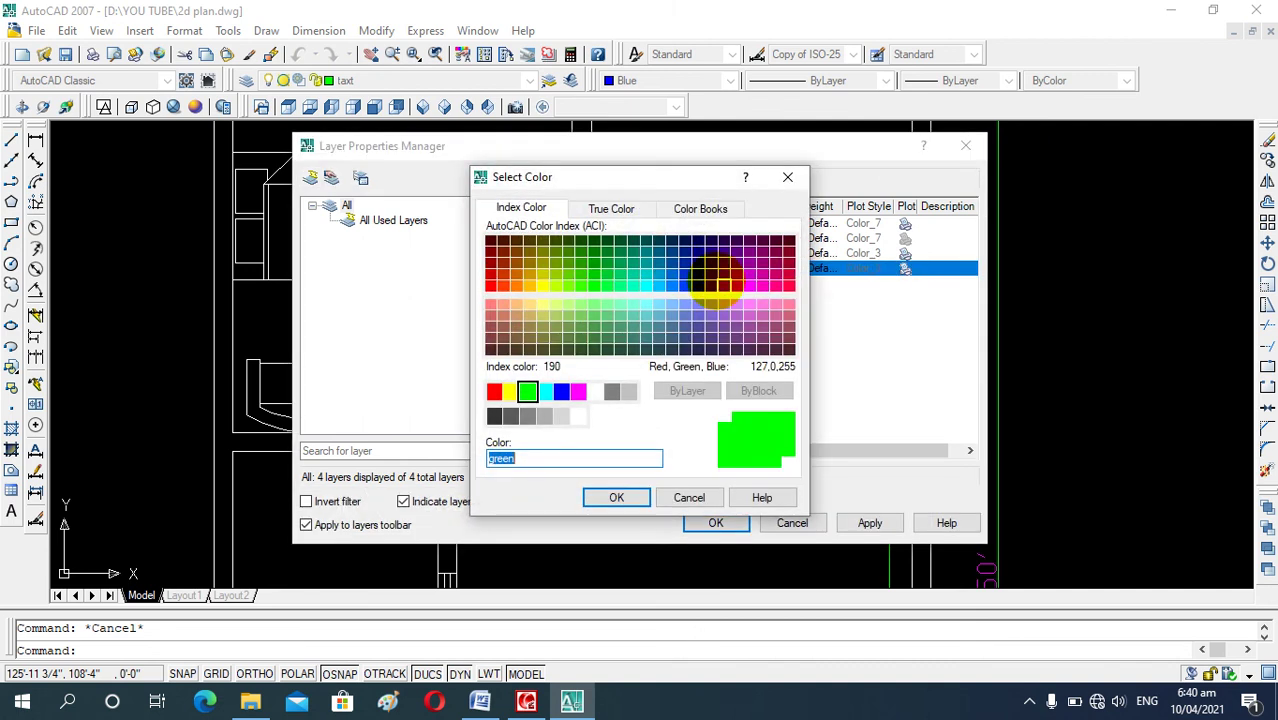
{"action": "left_click", "coordinate": [788, 285]}
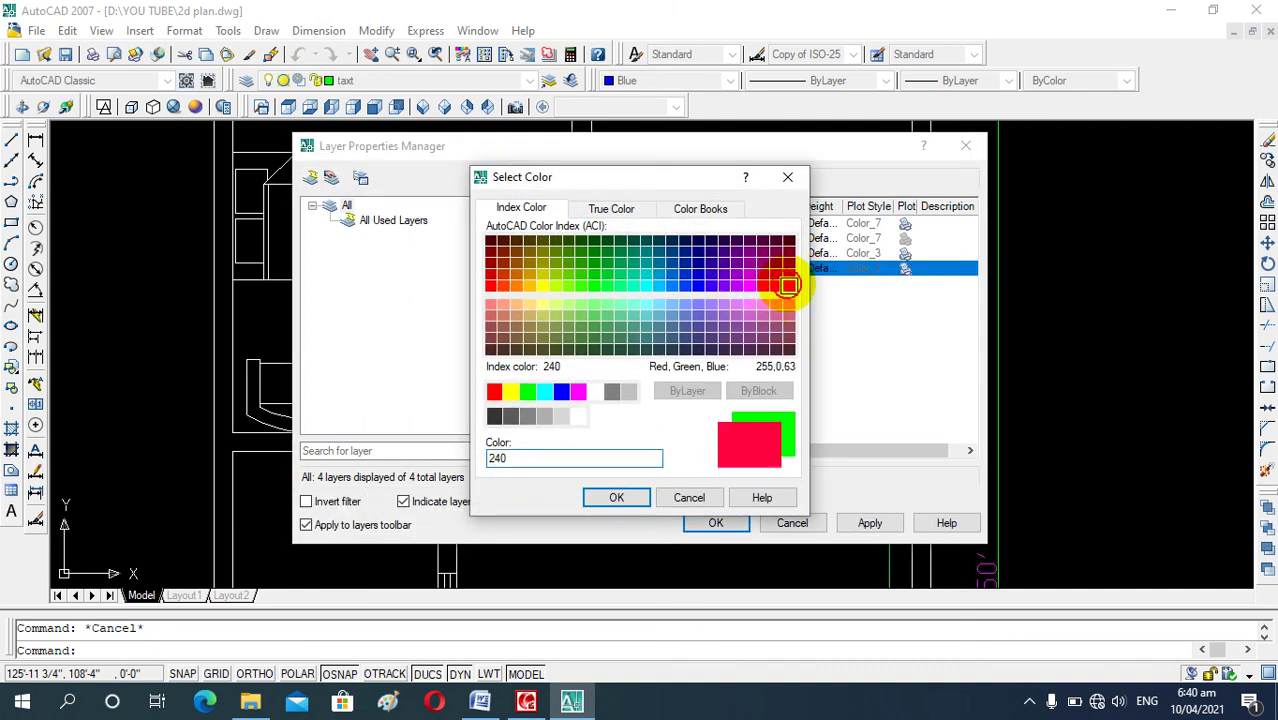
{"action": "left_click", "coordinate": [617, 498]}
{"action": "left_click", "coordinate": [866, 522]}
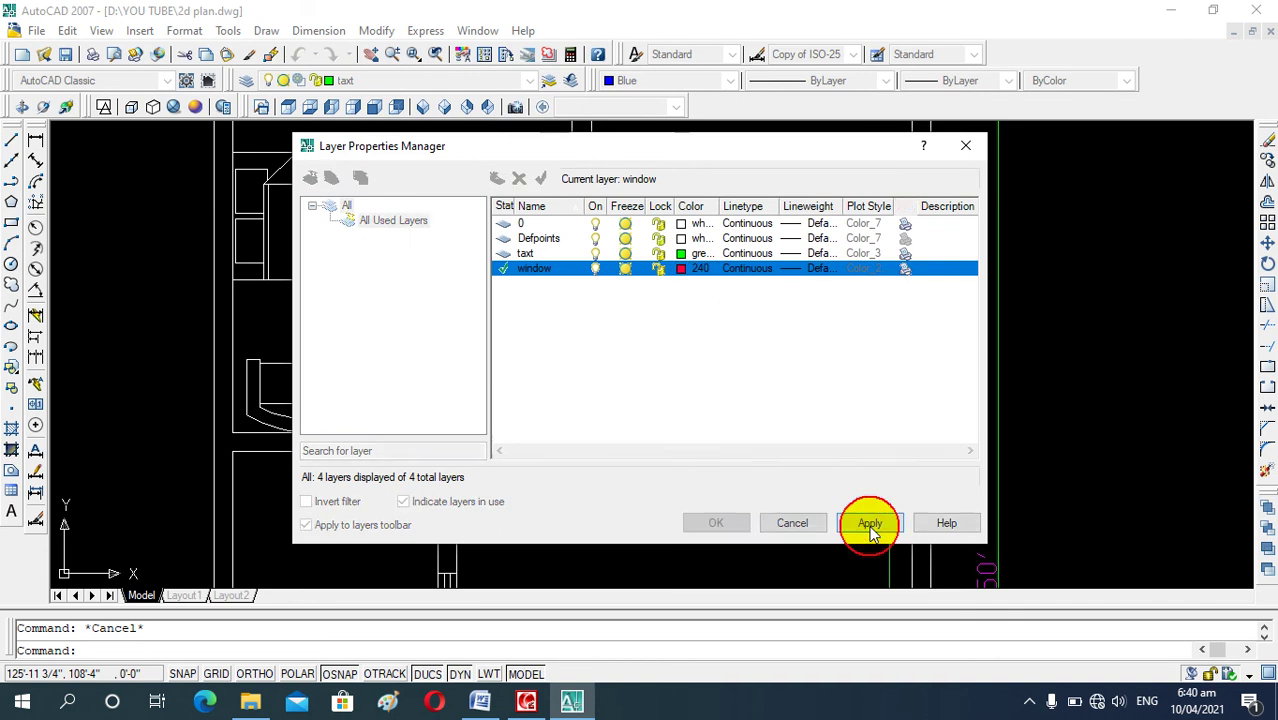
{"action": "left_click", "coordinate": [726, 534]}
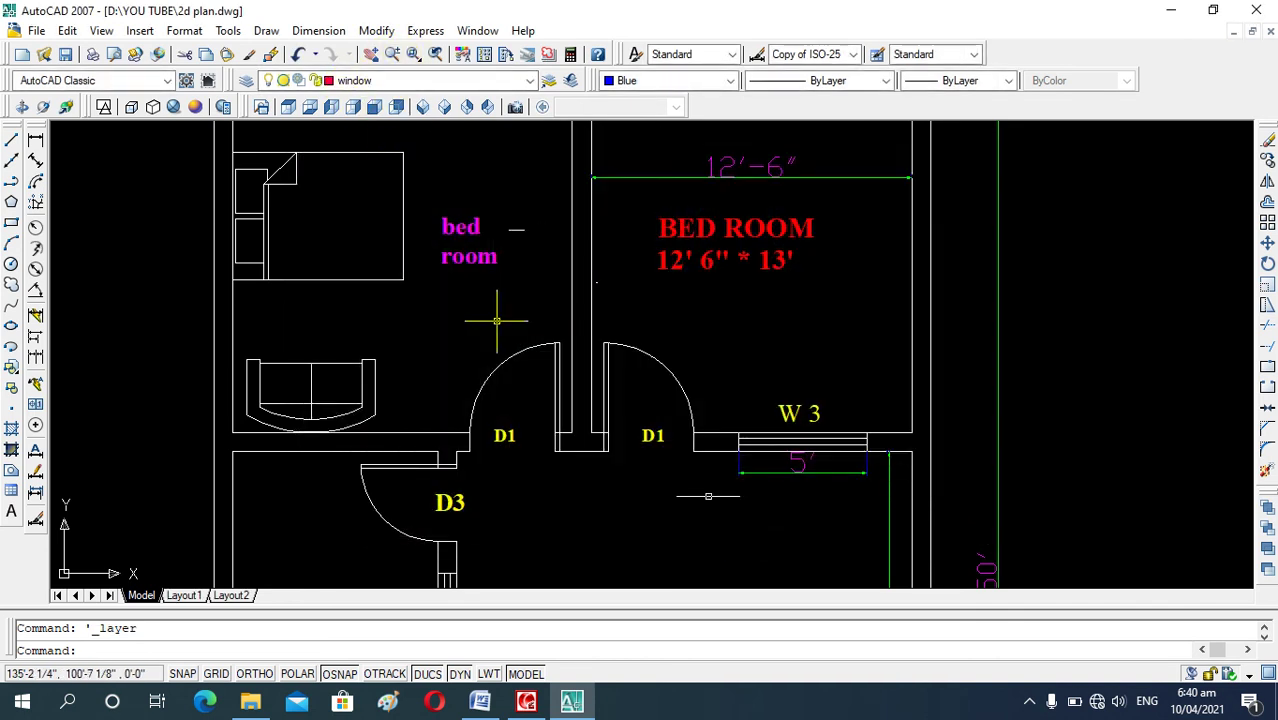
Step: Zoom to window W 3 and trim the extra piece from its lower line
{"action": "scroll", "coordinate": [514, 326], "scroll_direction": "down", "scroll_amount": 5}
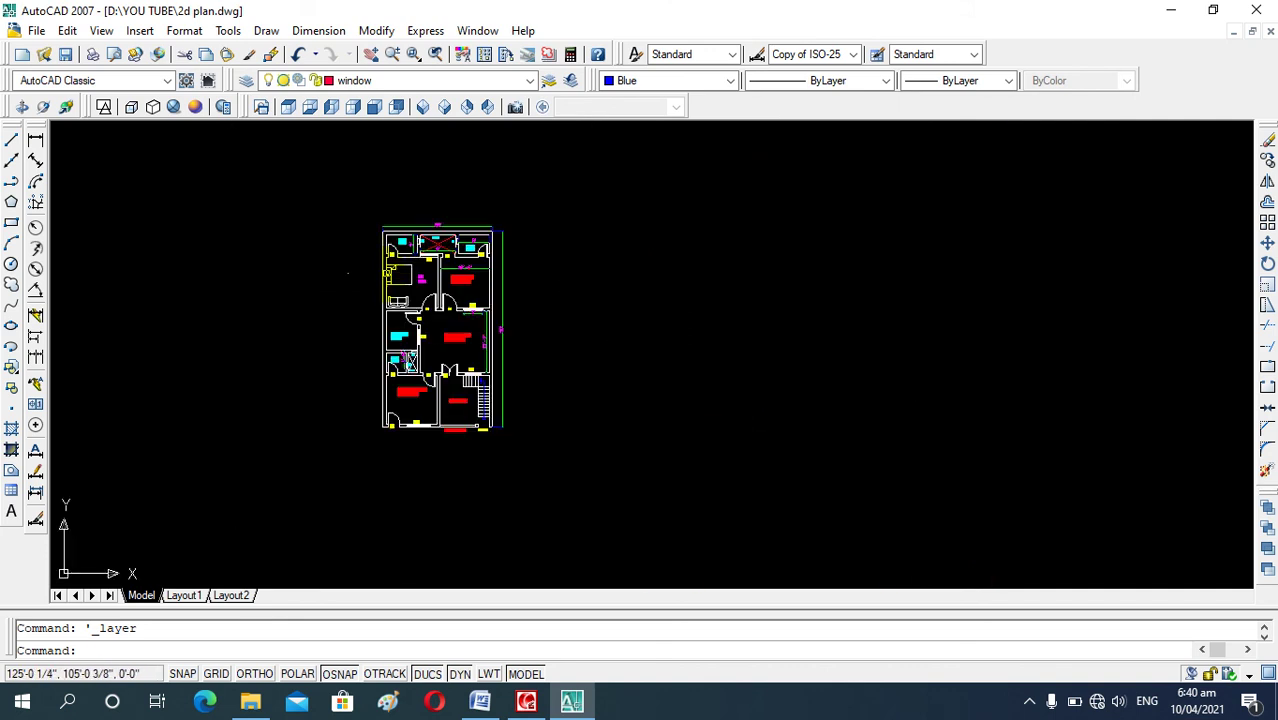
{"action": "scroll", "coordinate": [458, 322], "scroll_direction": "up", "scroll_amount": 3}
{"action": "scroll", "coordinate": [445, 308], "scroll_direction": "up", "scroll_amount": 2}
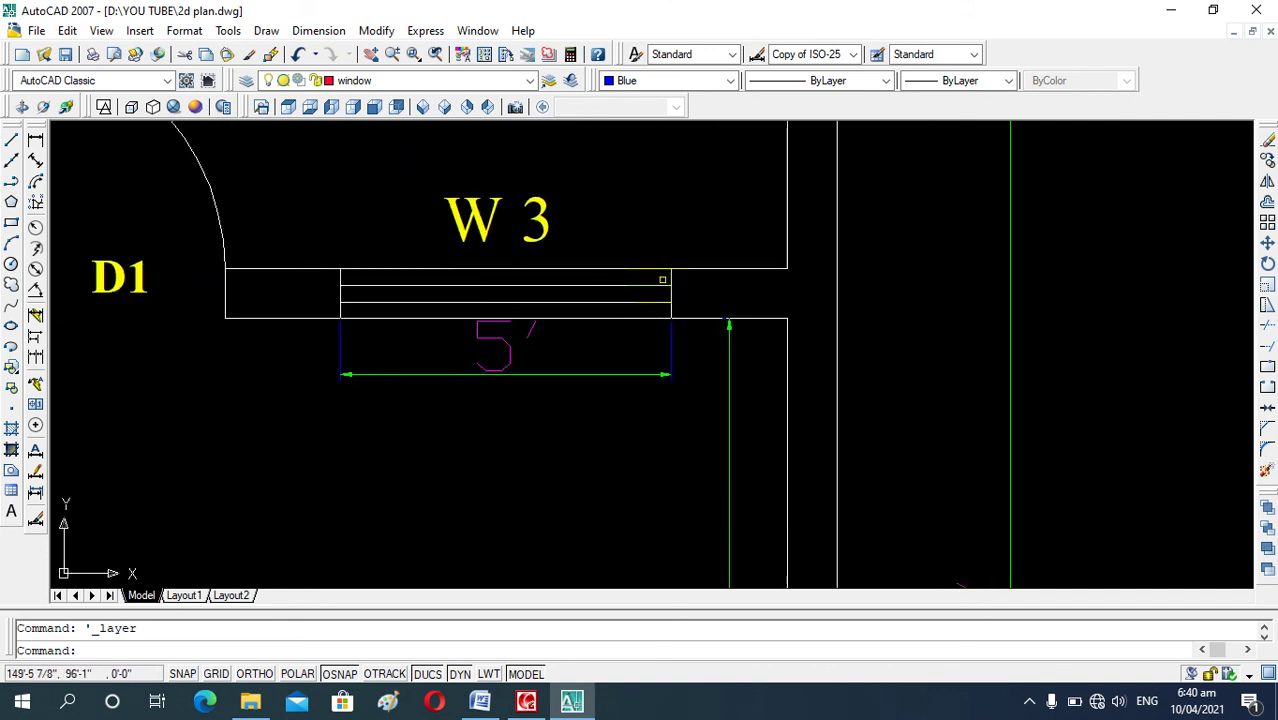
{"action": "scroll", "coordinate": [508, 330], "scroll_direction": "down", "scroll_amount": 2}
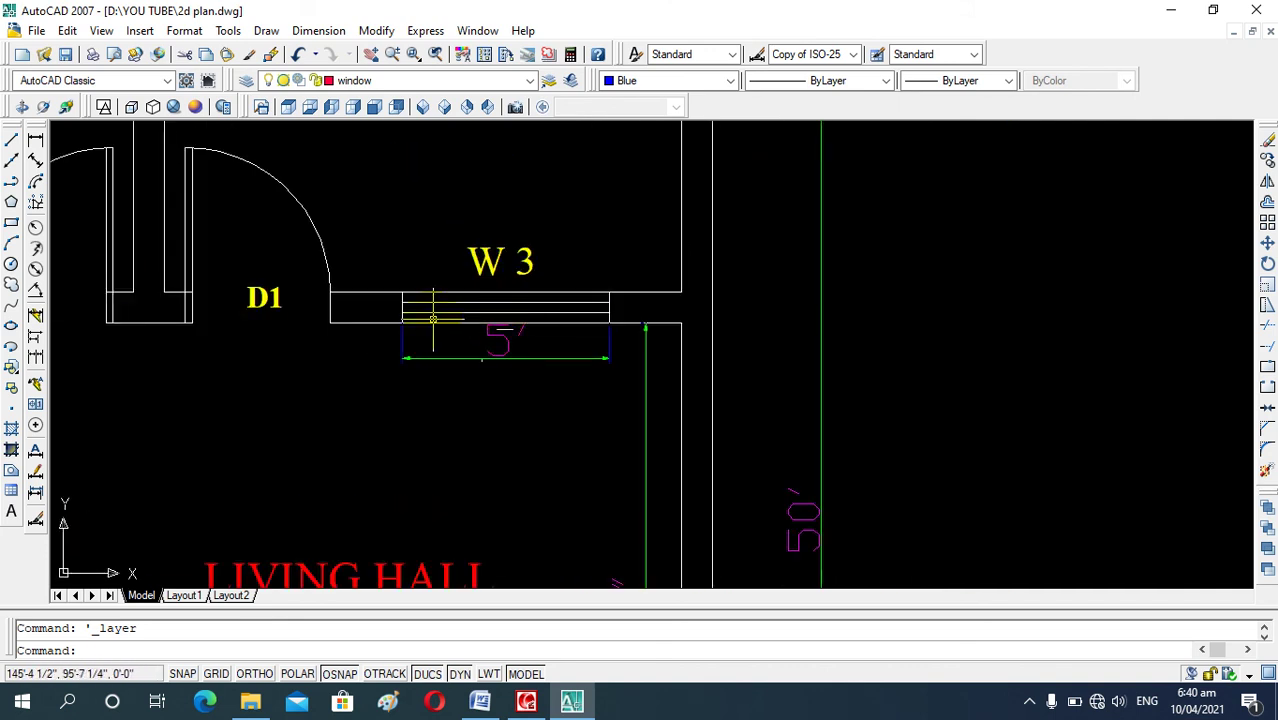
{"action": "scroll", "coordinate": [541, 289], "scroll_direction": "down", "scroll_amount": 4}
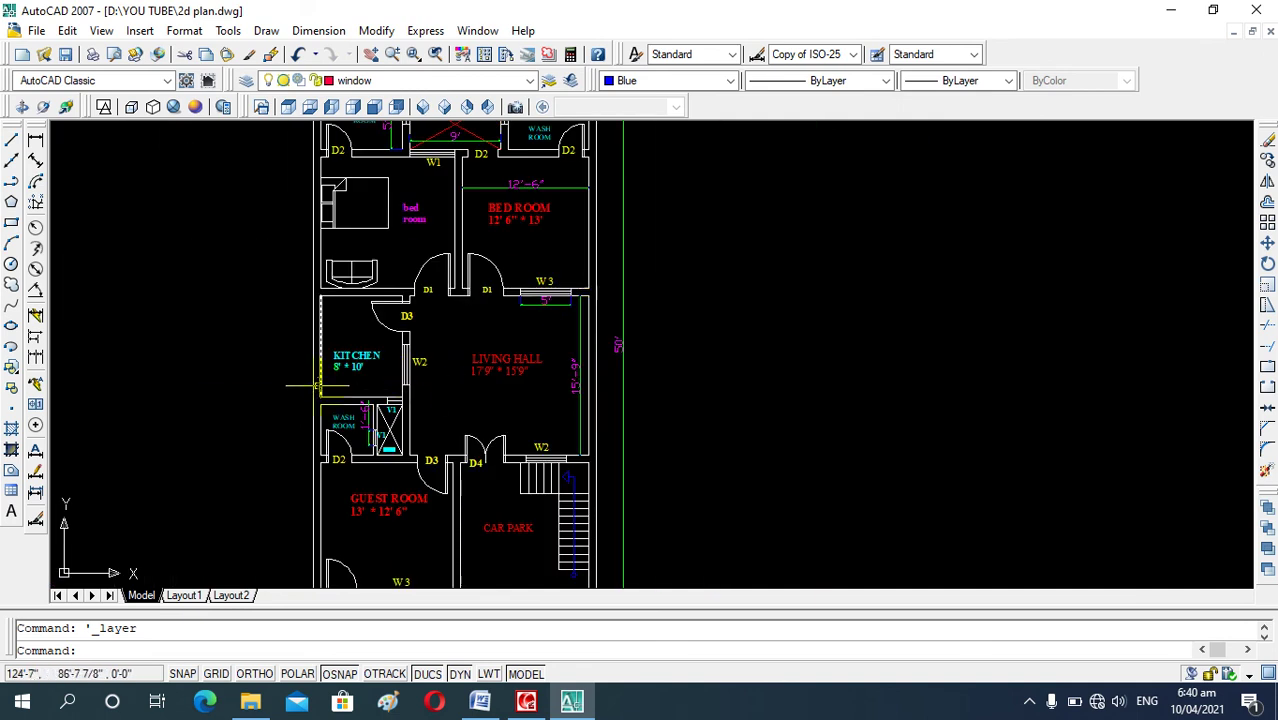
{"action": "scroll", "coordinate": [548, 292], "scroll_direction": "up", "scroll_amount": 5}
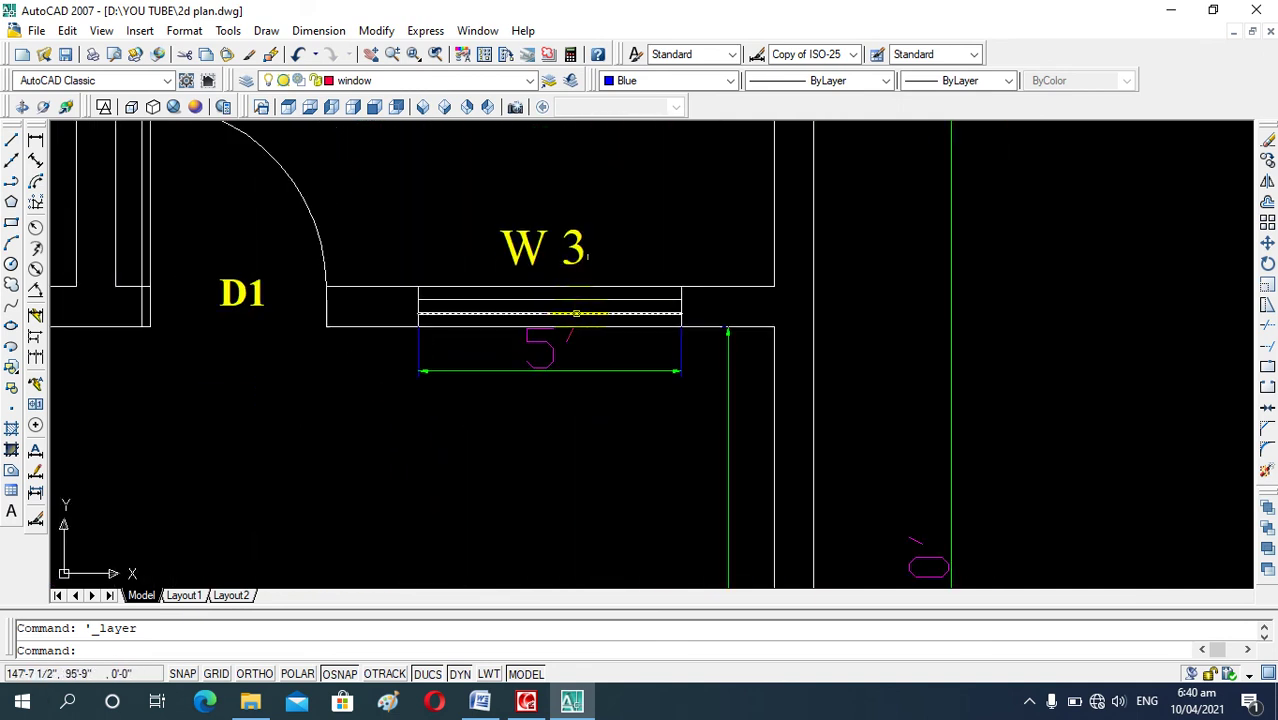
{"action": "scroll", "coordinate": [467, 400], "scroll_direction": "down", "scroll_amount": 3}
{"action": "scroll", "coordinate": [580, 353], "scroll_direction": "up", "scroll_amount": 4}
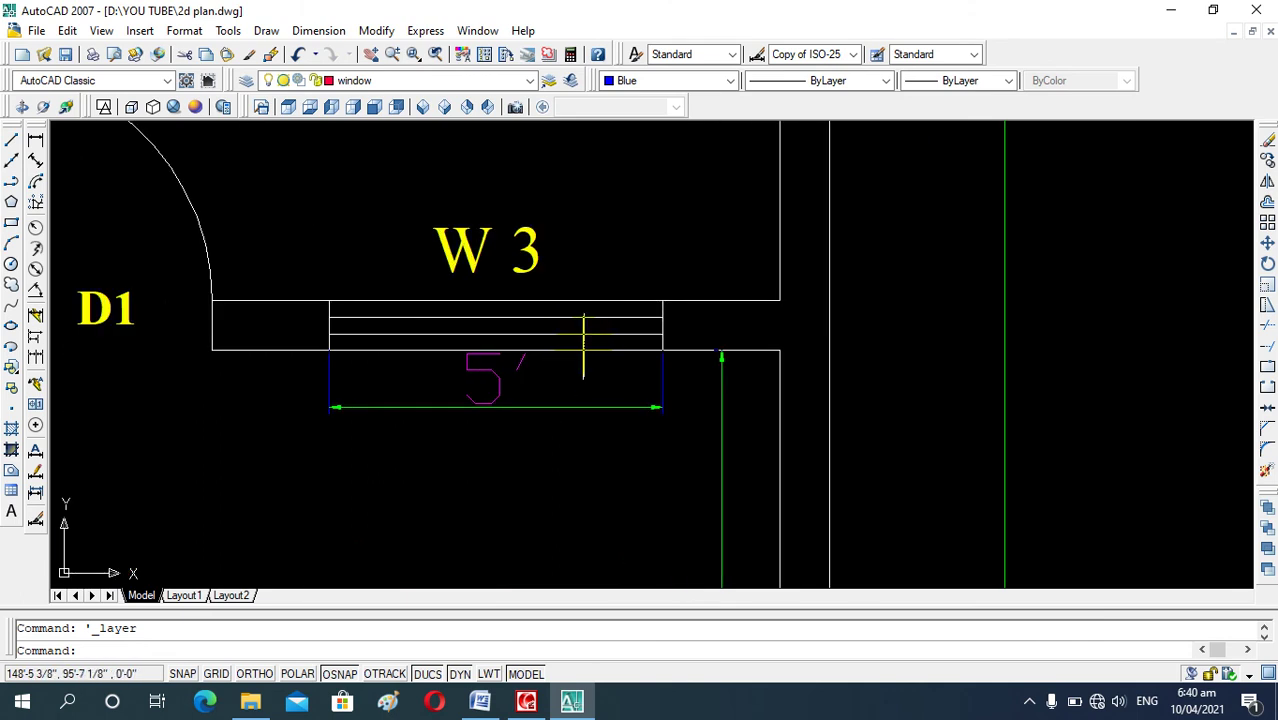
{"action": "type", "text": "tr"}
{"action": "key", "text": "Return"}
{"action": "key", "text": "Return"}
{"action": "left_click", "coordinate": [584, 349]}
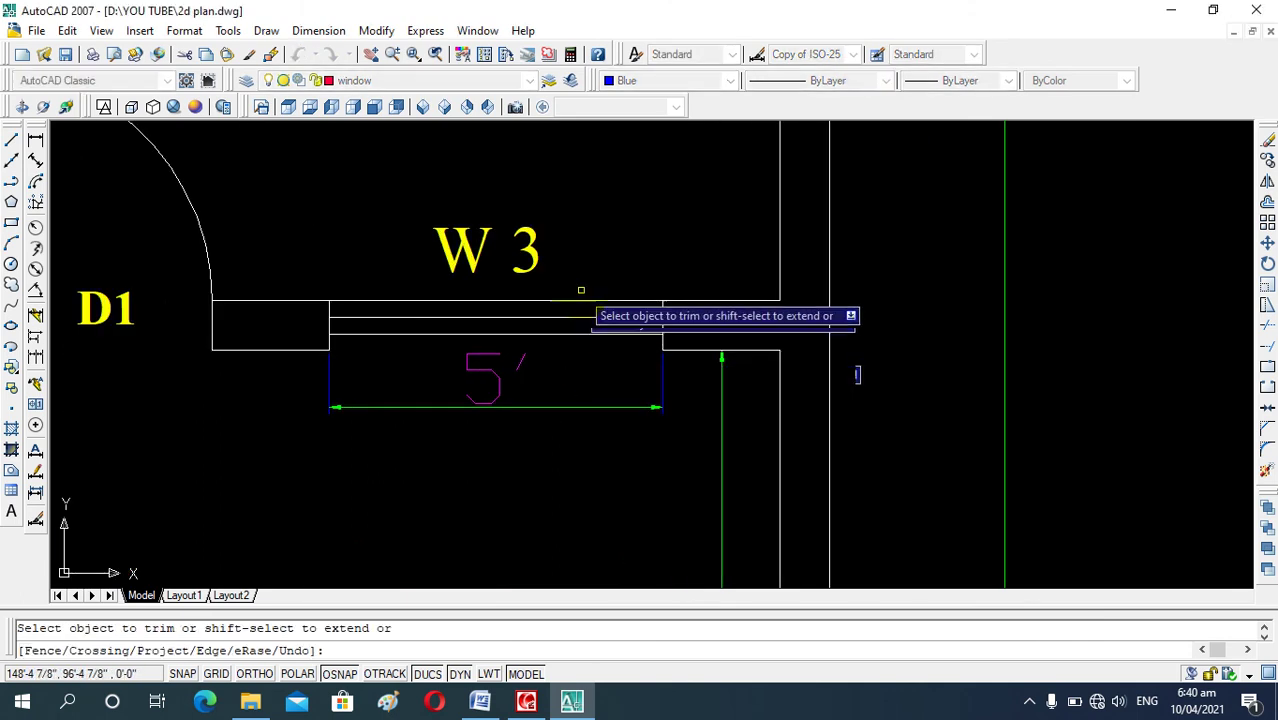
{"action": "key", "text": "Escape"}
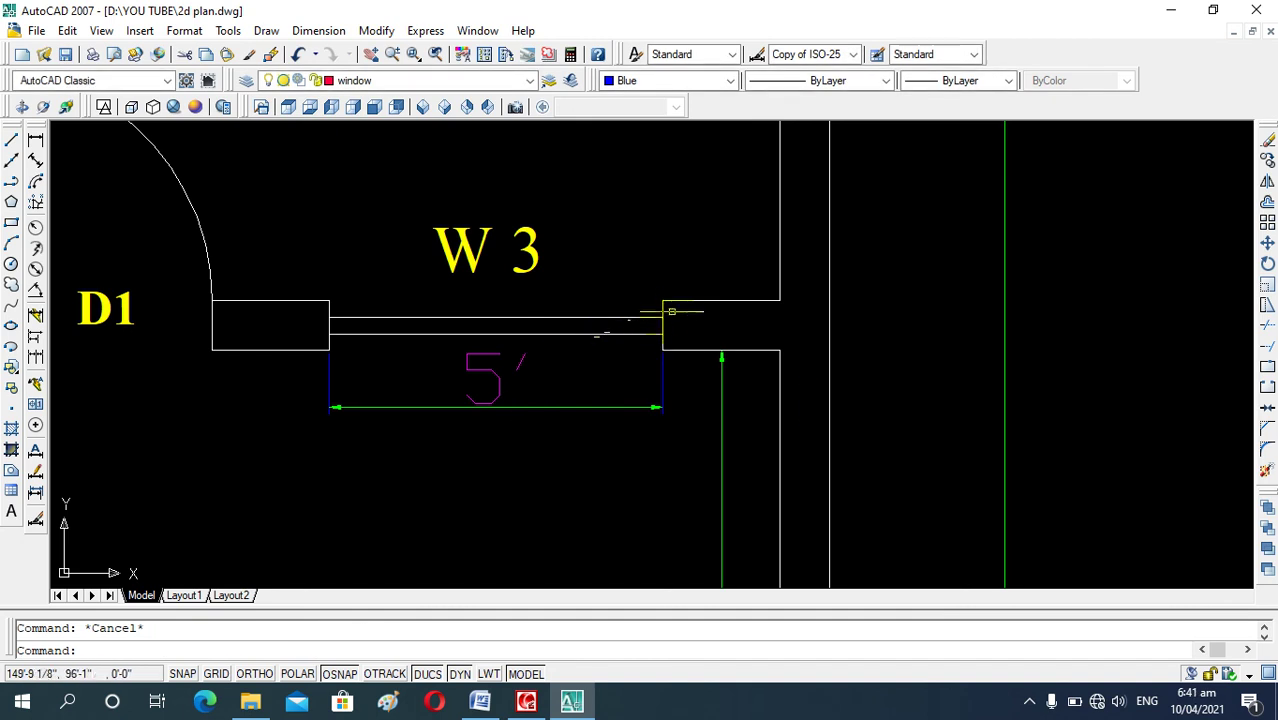
Step: Change the selected W 3 window lines to Blue
{"action": "left_click", "coordinate": [672, 306]}
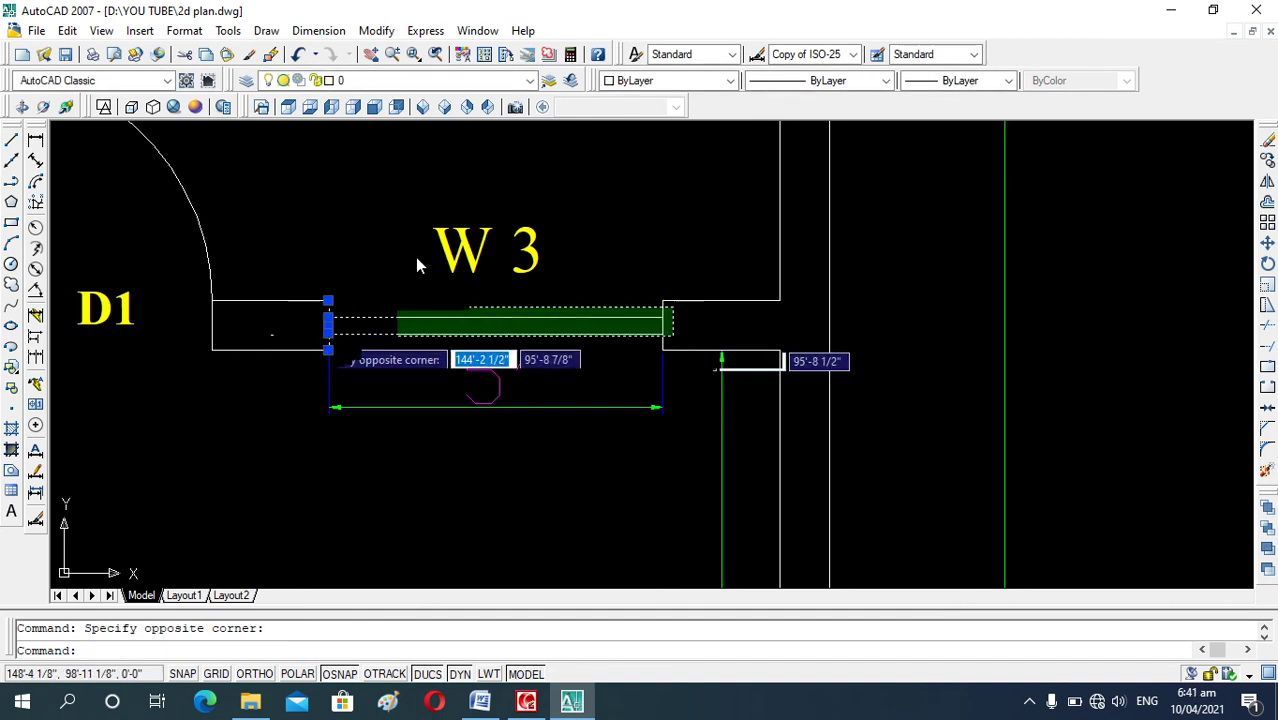
{"action": "left_click", "coordinate": [615, 80]}
{"action": "left_click", "coordinate": [629, 191]}
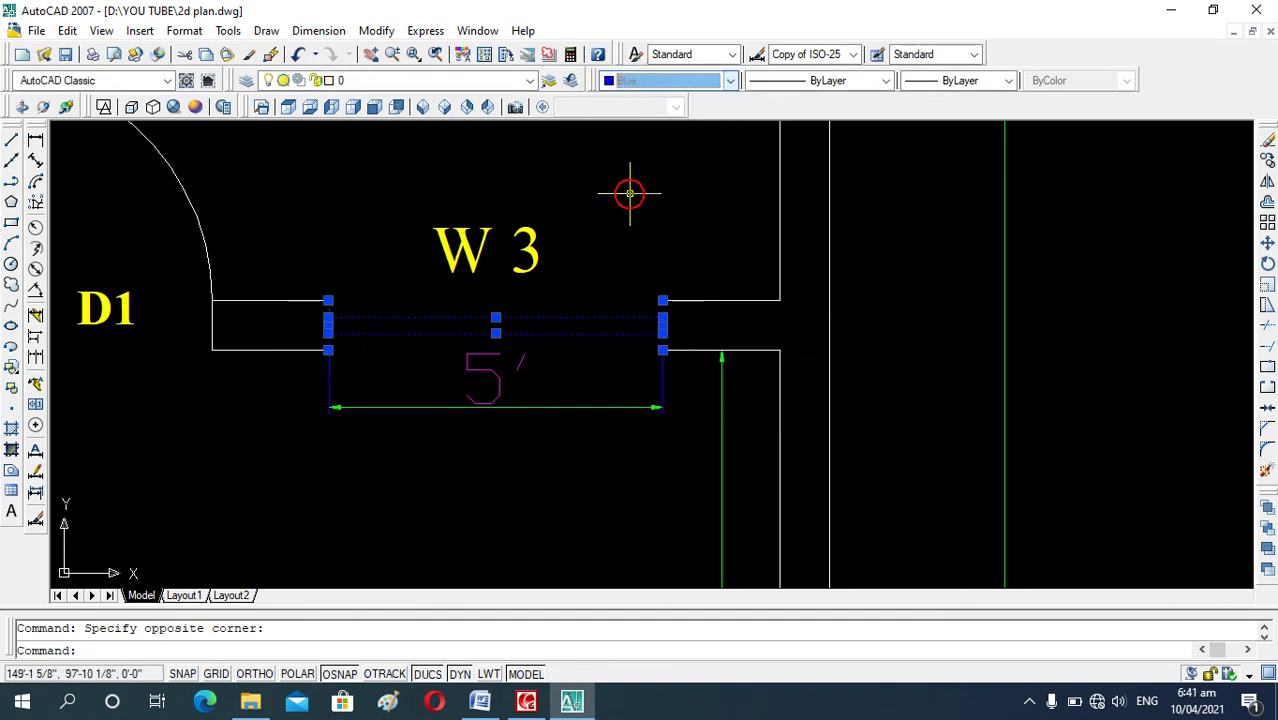
{"action": "key", "text": "Escape"}
{"action": "left_click", "coordinate": [508, 487]}
{"action": "key", "text": "Escape"}
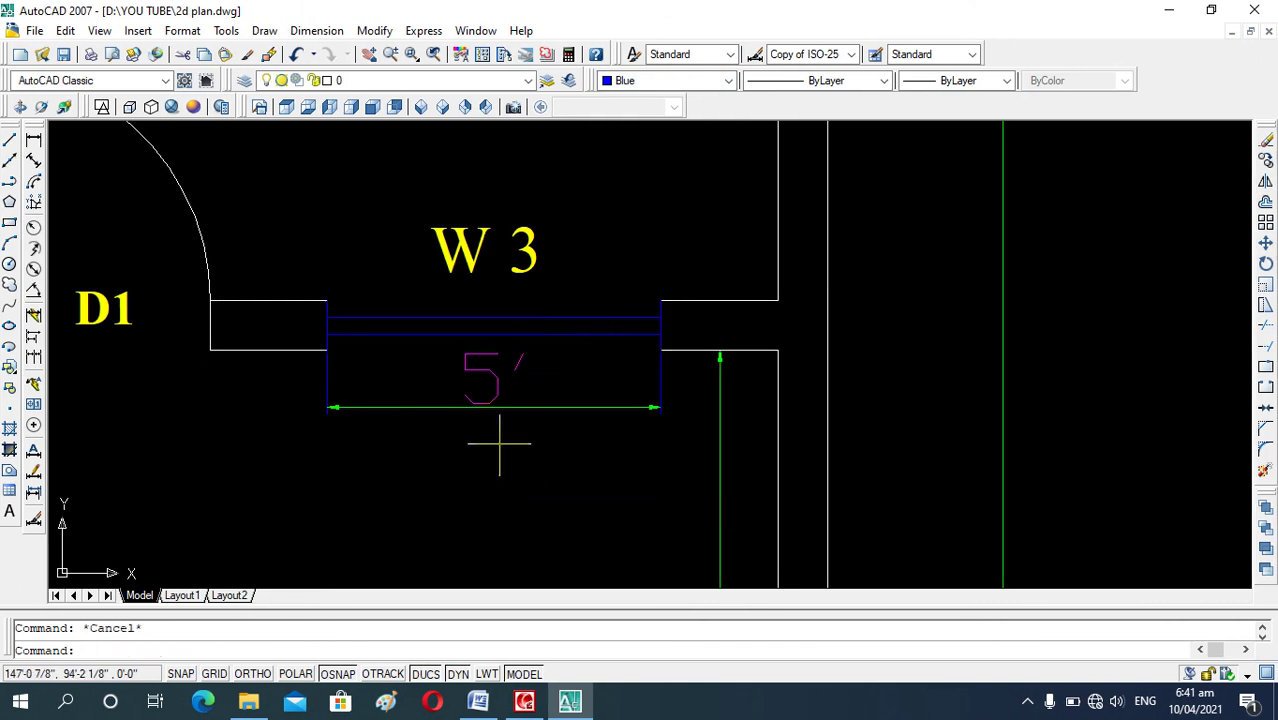
{"action": "left_click", "coordinate": [362, 80]}
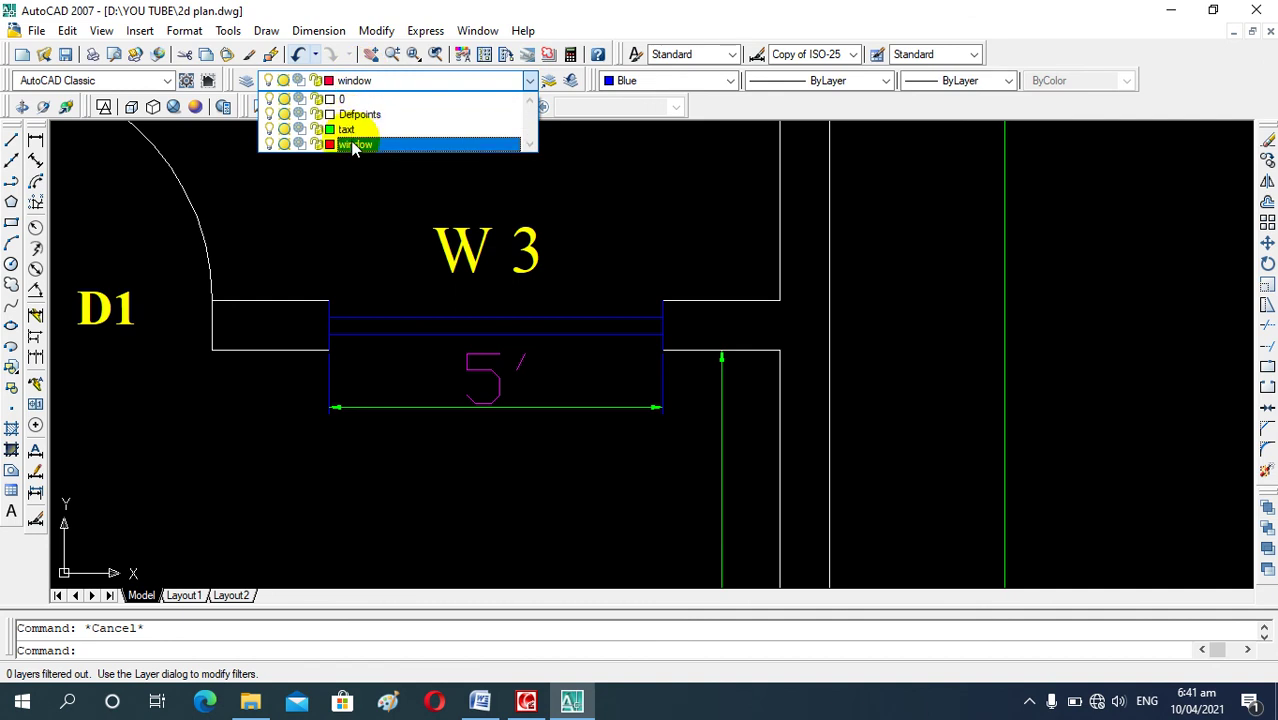
Step: Pick window as the current layer from the layer list
{"action": "left_click", "coordinate": [352, 147]}
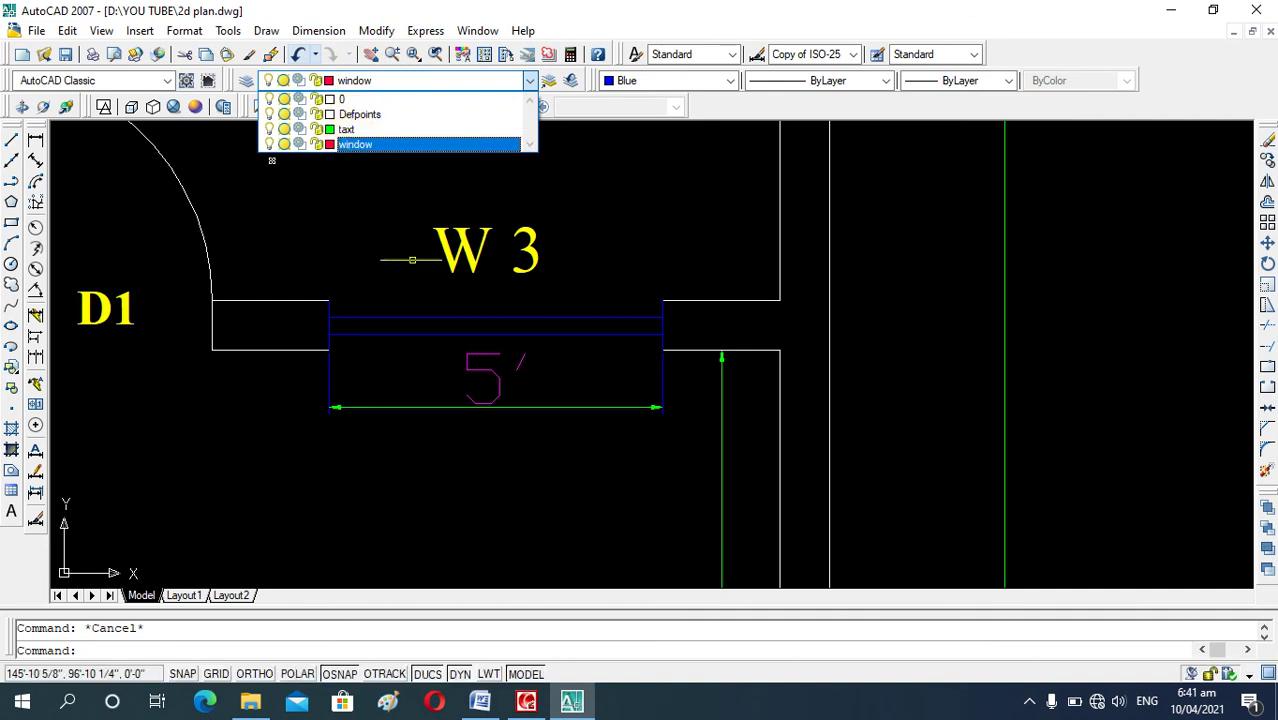
{"action": "left_click", "coordinate": [272, 540]}
{"action": "key", "text": "Escape"}
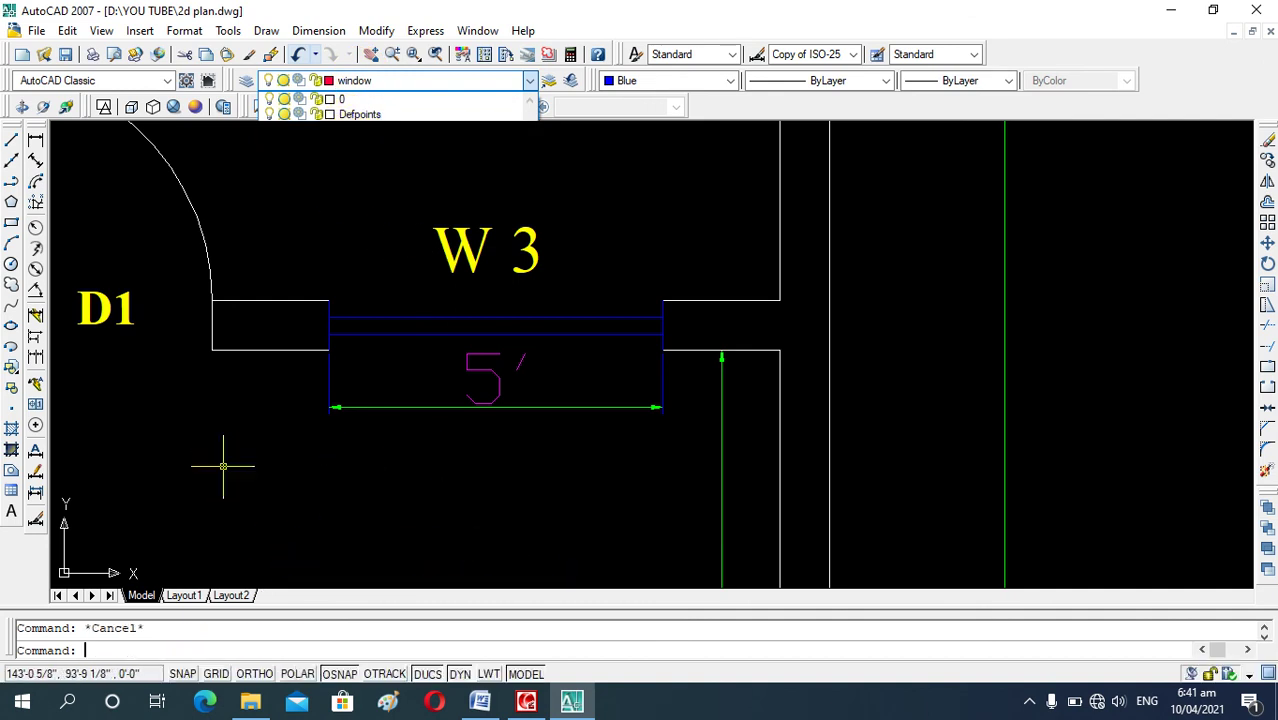
{"action": "left_click", "coordinate": [352, 106]}
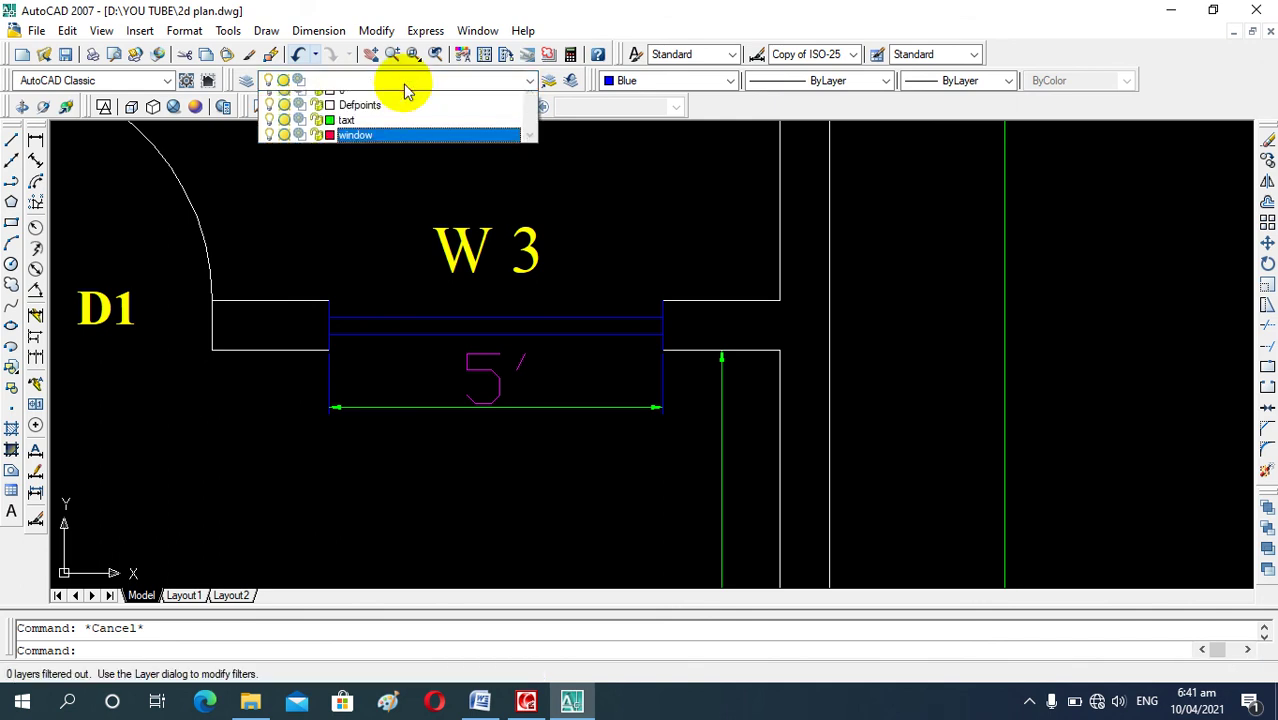
{"action": "left_click", "coordinate": [350, 130]}
{"action": "left_click", "coordinate": [278, 126]}
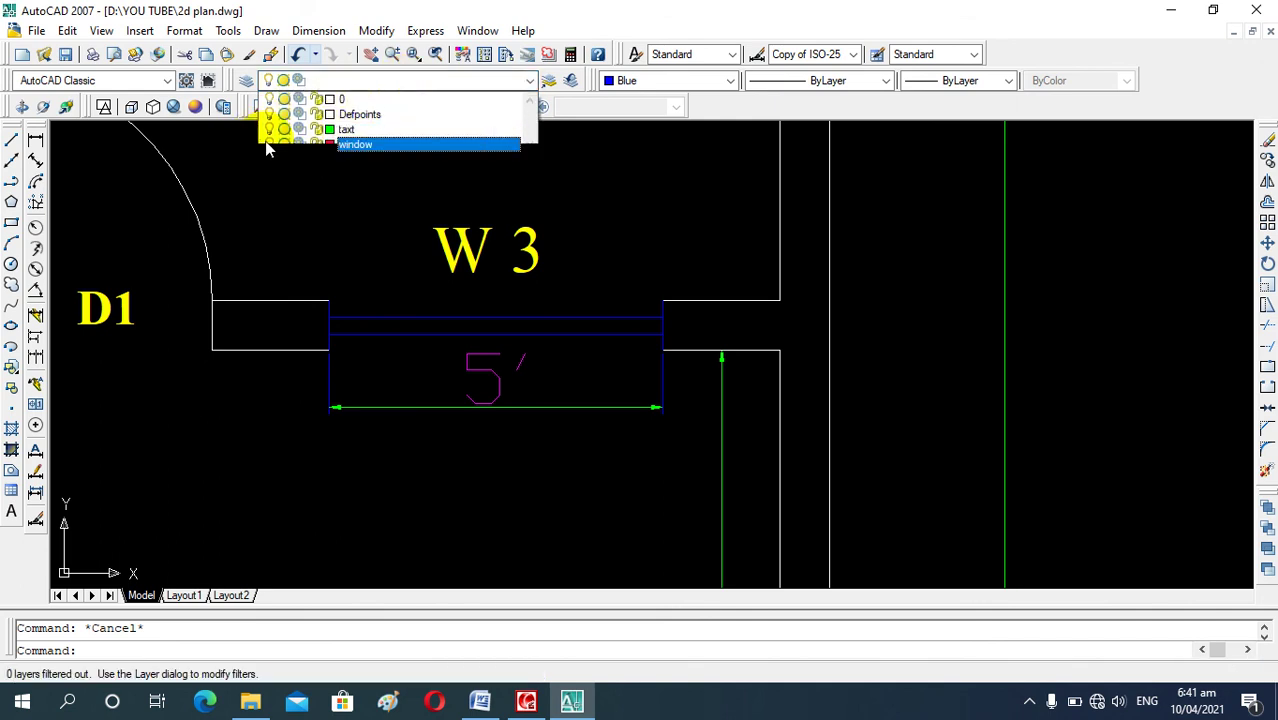
{"action": "left_click", "coordinate": [268, 145]}
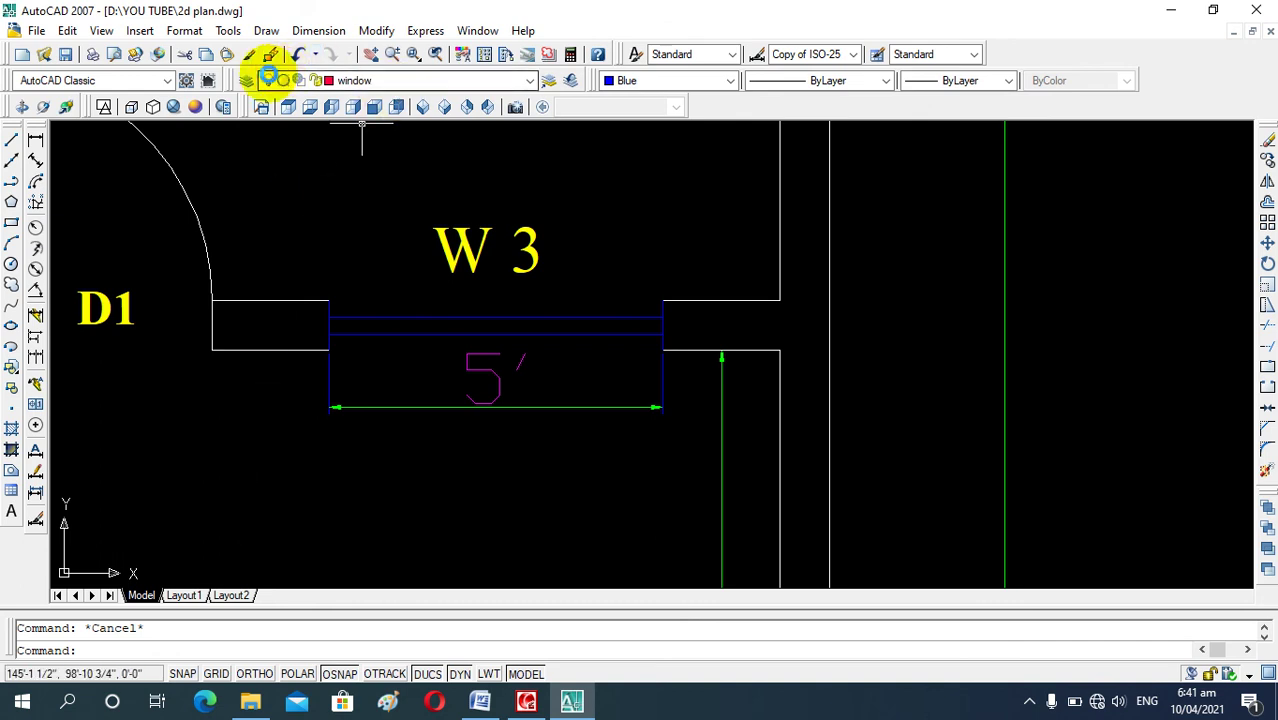
Step: Toggle the window layer off and back on, keep it current, and zoom to the living hall
{"action": "left_click", "coordinate": [300, 80]}
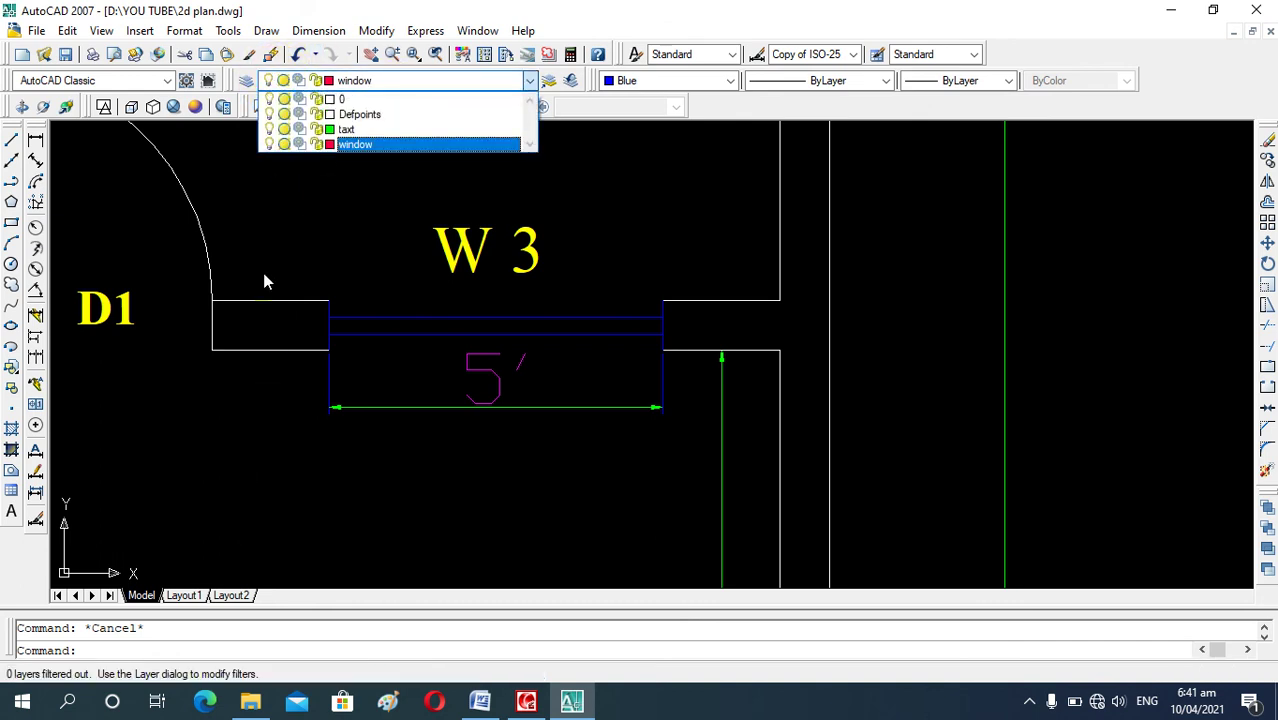
{"action": "left_click", "coordinate": [270, 145]}
{"action": "left_click", "coordinate": [699, 389]}
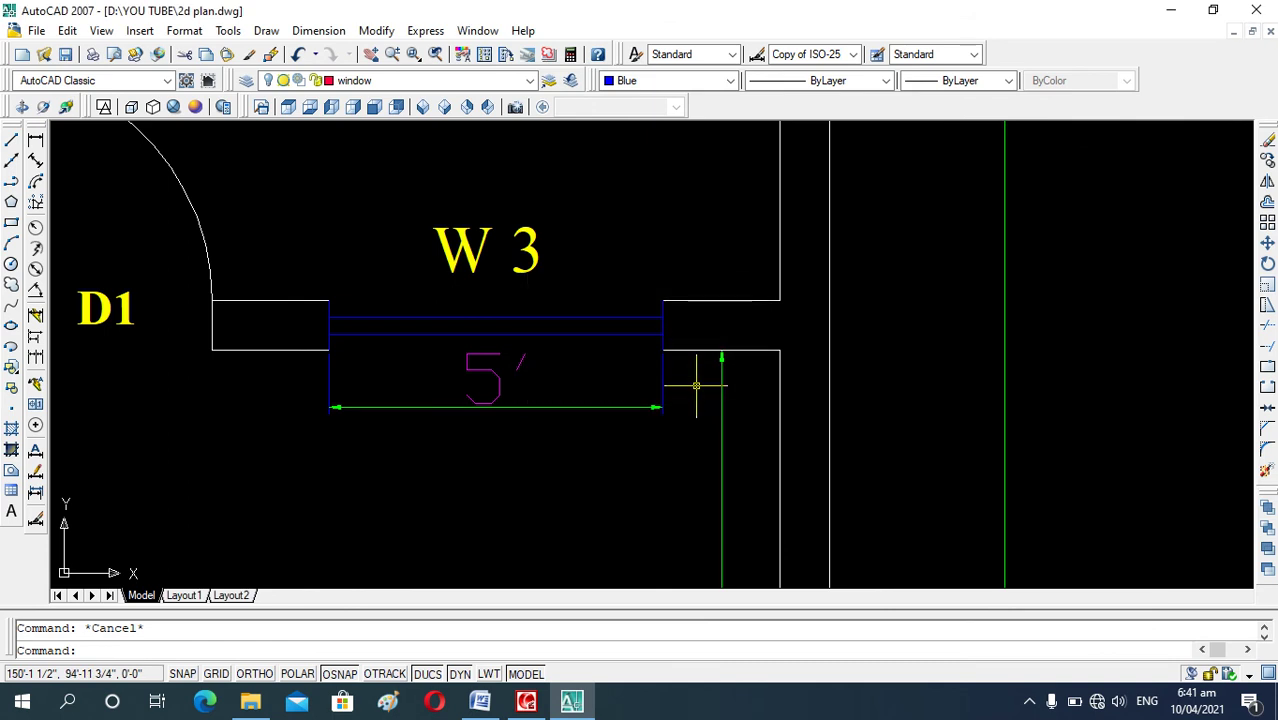
{"action": "left_click", "coordinate": [413, 54]}
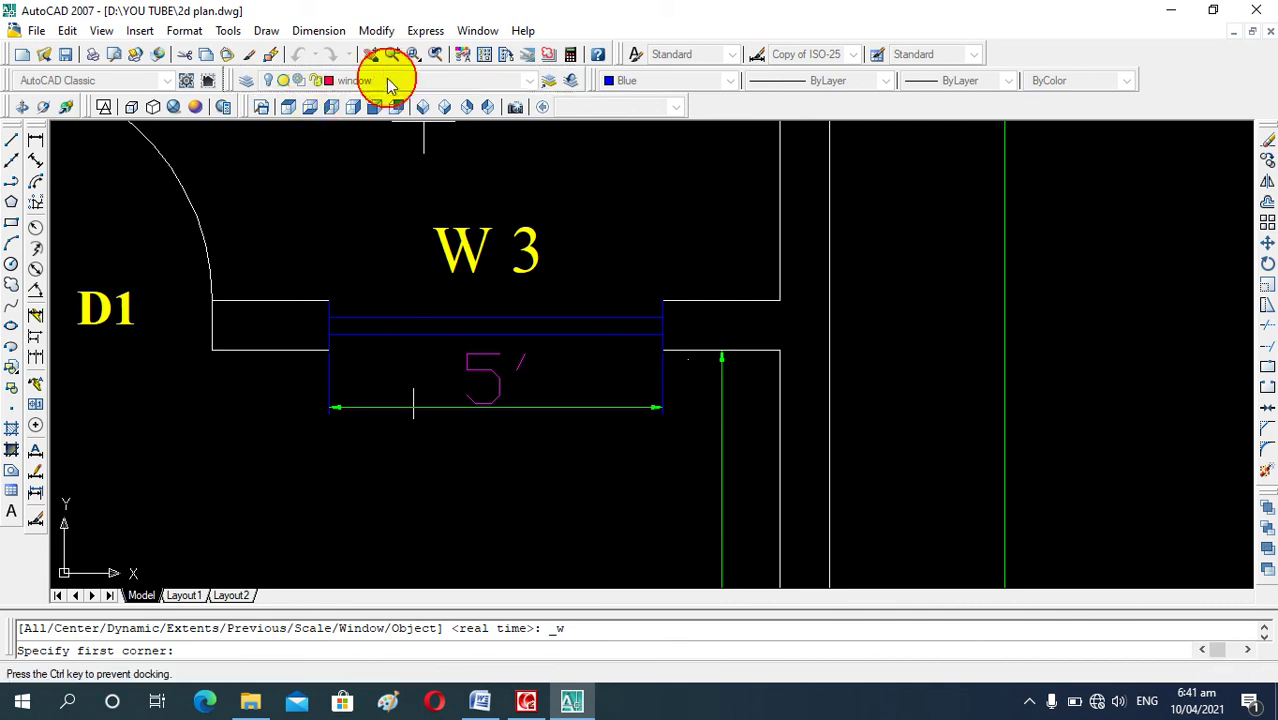
{"action": "key", "text": "Escape"}
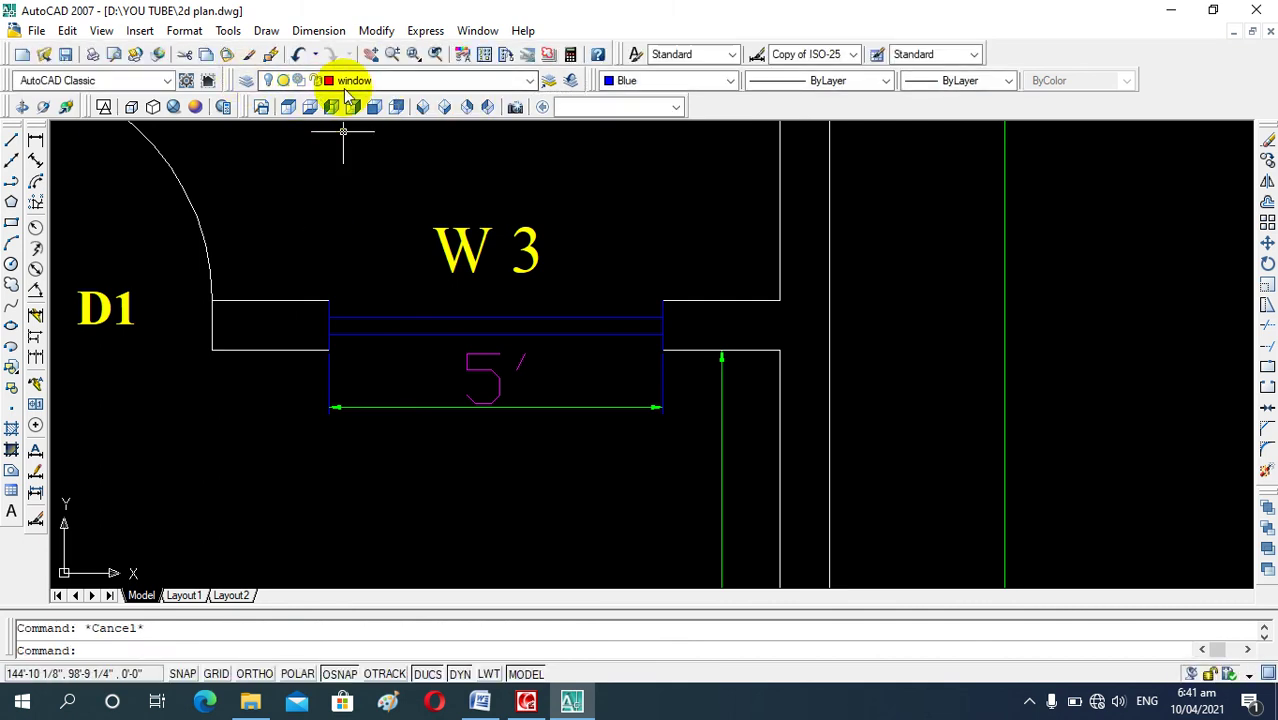
{"action": "left_click", "coordinate": [280, 80]}
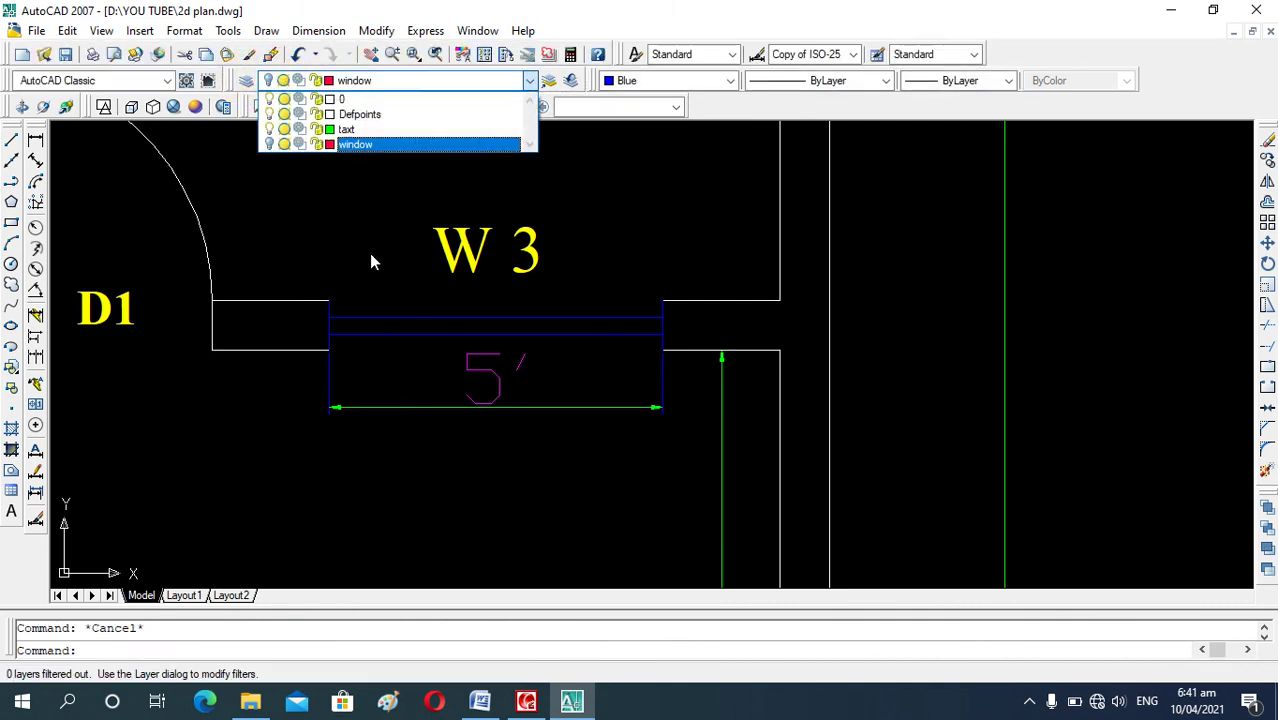
{"action": "left_click", "coordinate": [268, 144]}
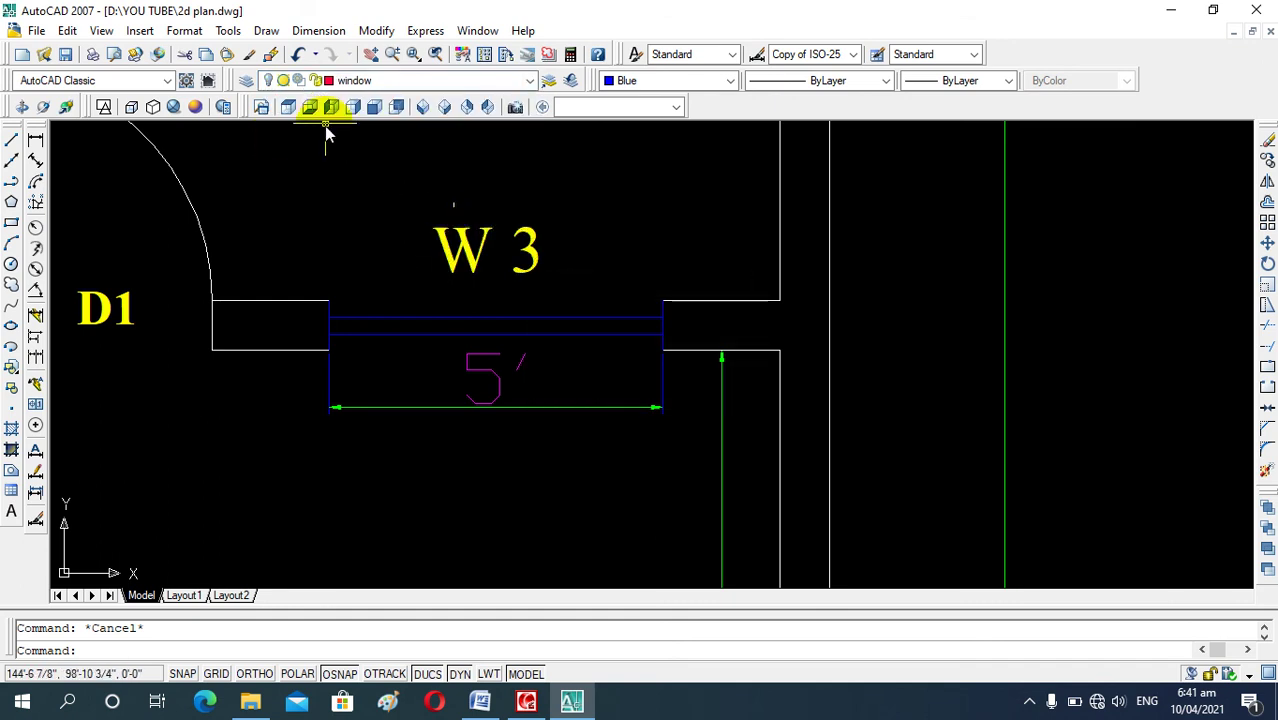
{"action": "left_click", "coordinate": [437, 80]}
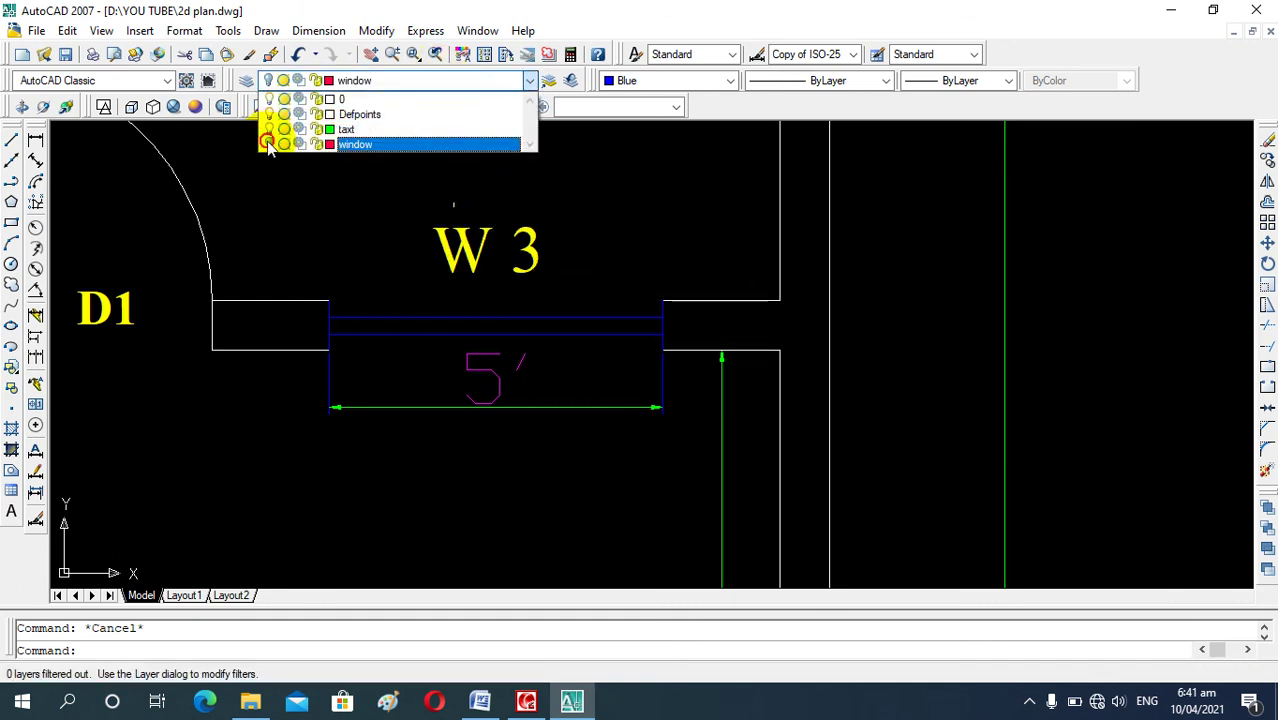
{"action": "left_click", "coordinate": [300, 143]}
{"action": "scroll", "coordinate": [316, 232], "scroll_direction": "down", "scroll_amount": 3}
{"action": "scroll", "coordinate": [390, 405], "scroll_direction": "up", "scroll_amount": 5}
{"action": "scroll", "coordinate": [332, 364], "scroll_direction": "down", "scroll_amount": 3}
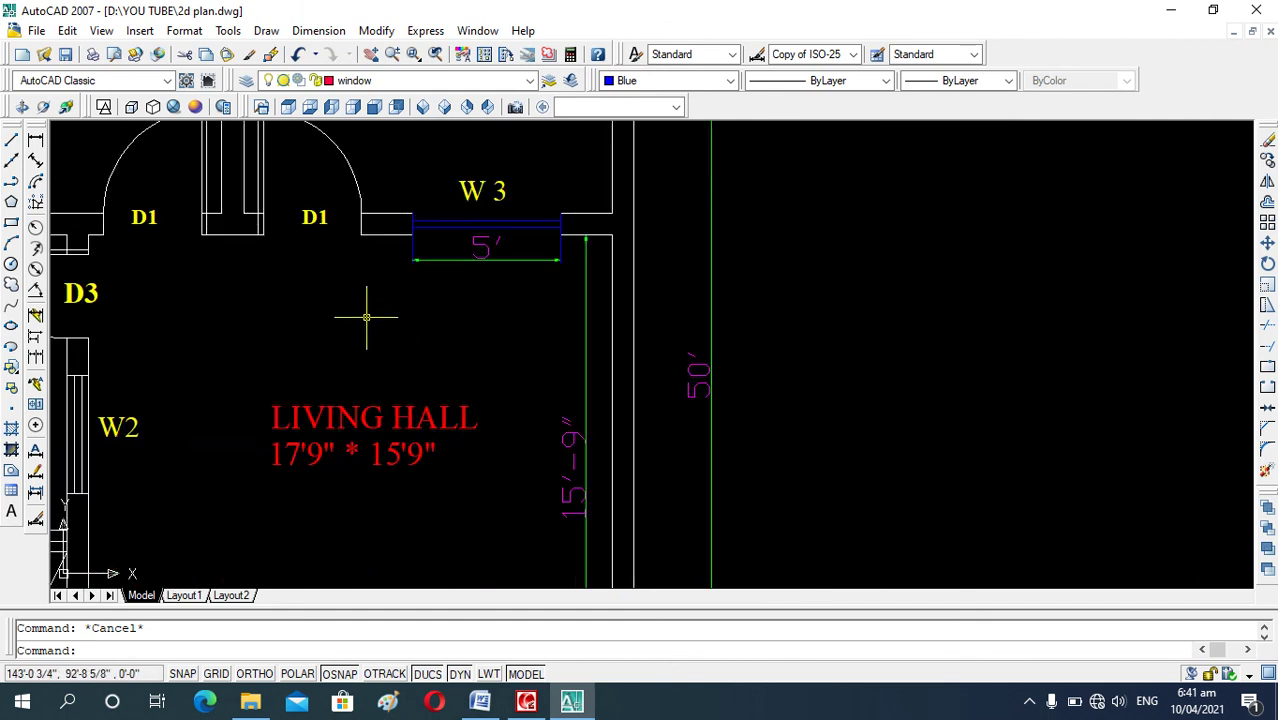
Step: Draw the window rectangle and offset a copy 1 unit inward
{"action": "type", "text": "rec"}
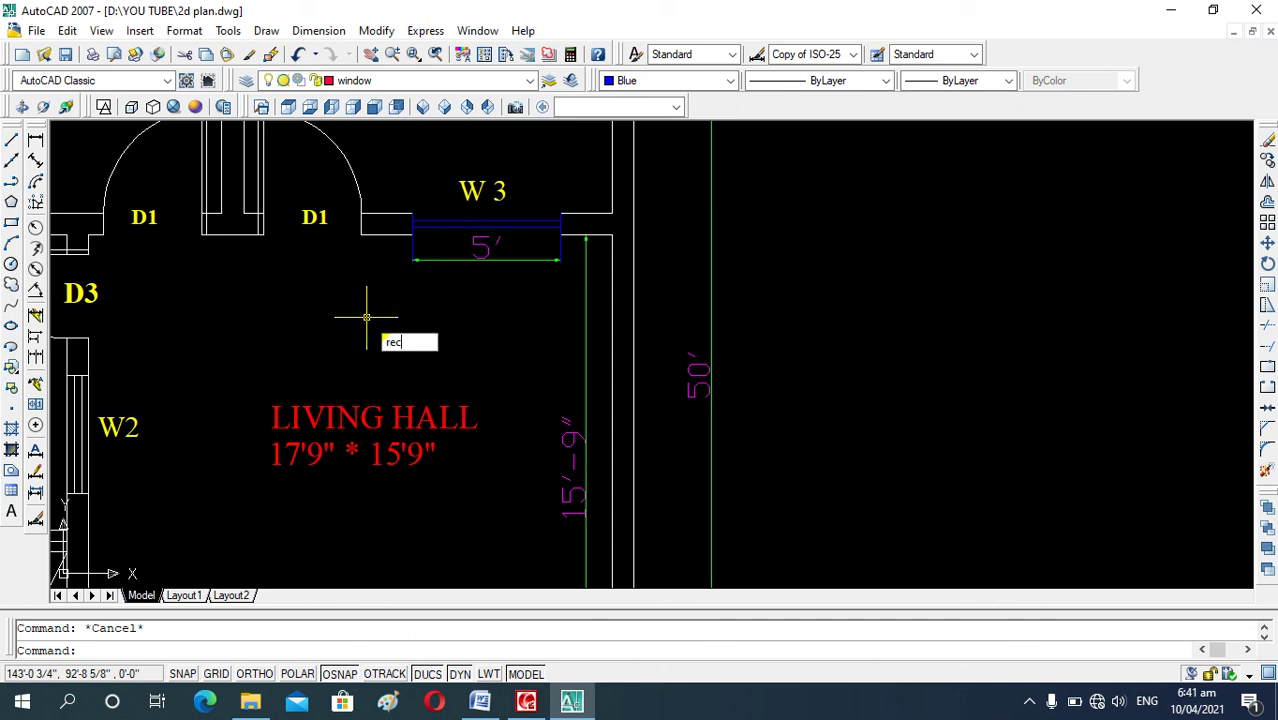
{"action": "key", "text": "Return"}
{"action": "left_click", "coordinate": [305, 296]}
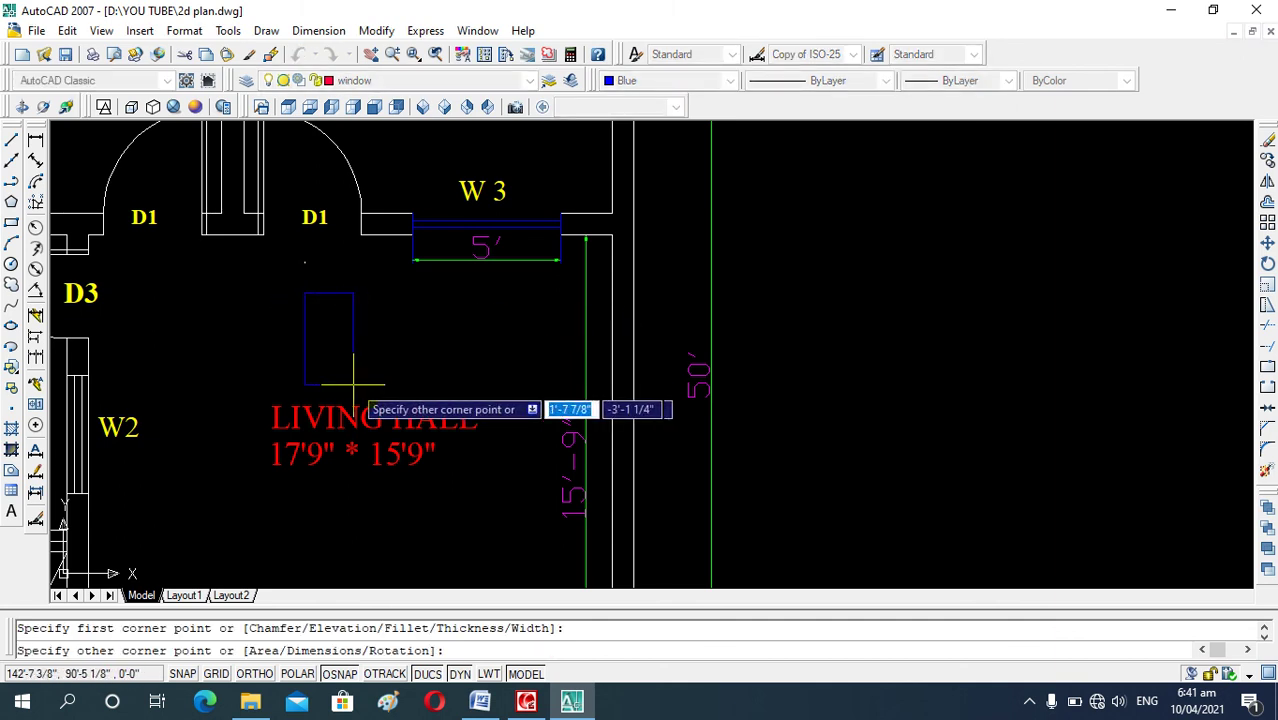
{"action": "left_click", "coordinate": [362, 378]}
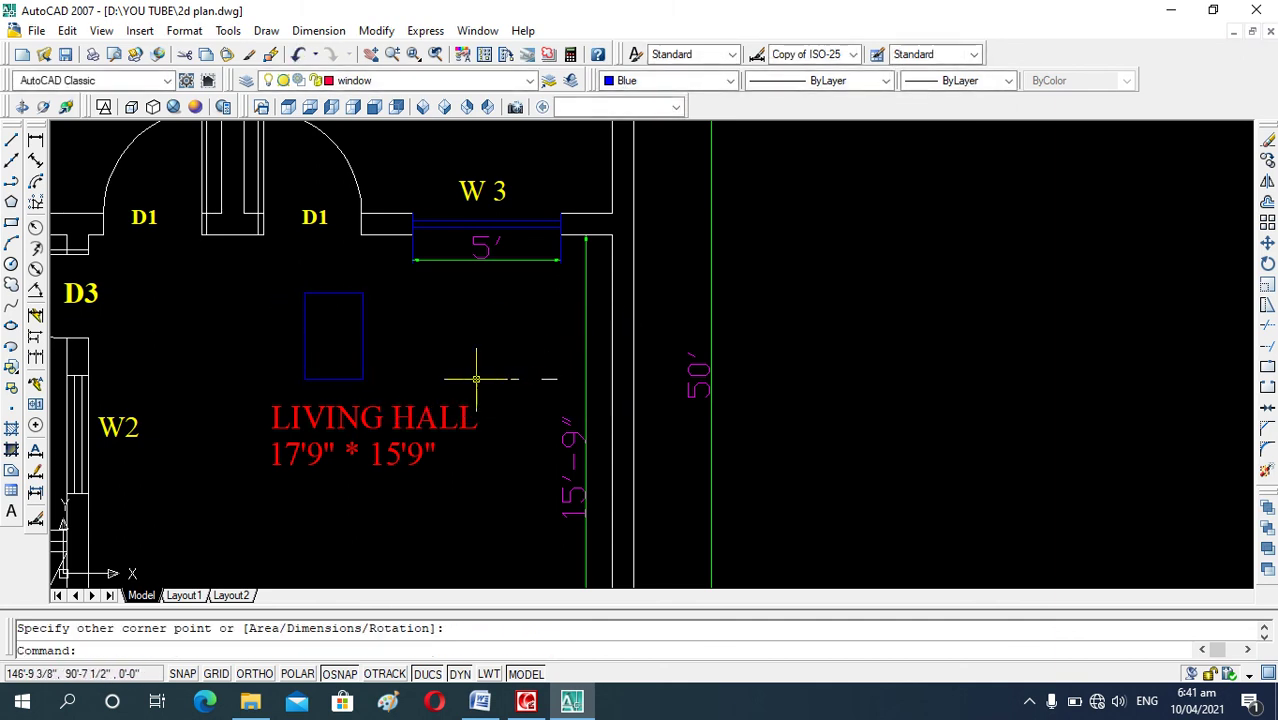
{"action": "type", "text": "o"}
{"action": "key", "text": "Return"}
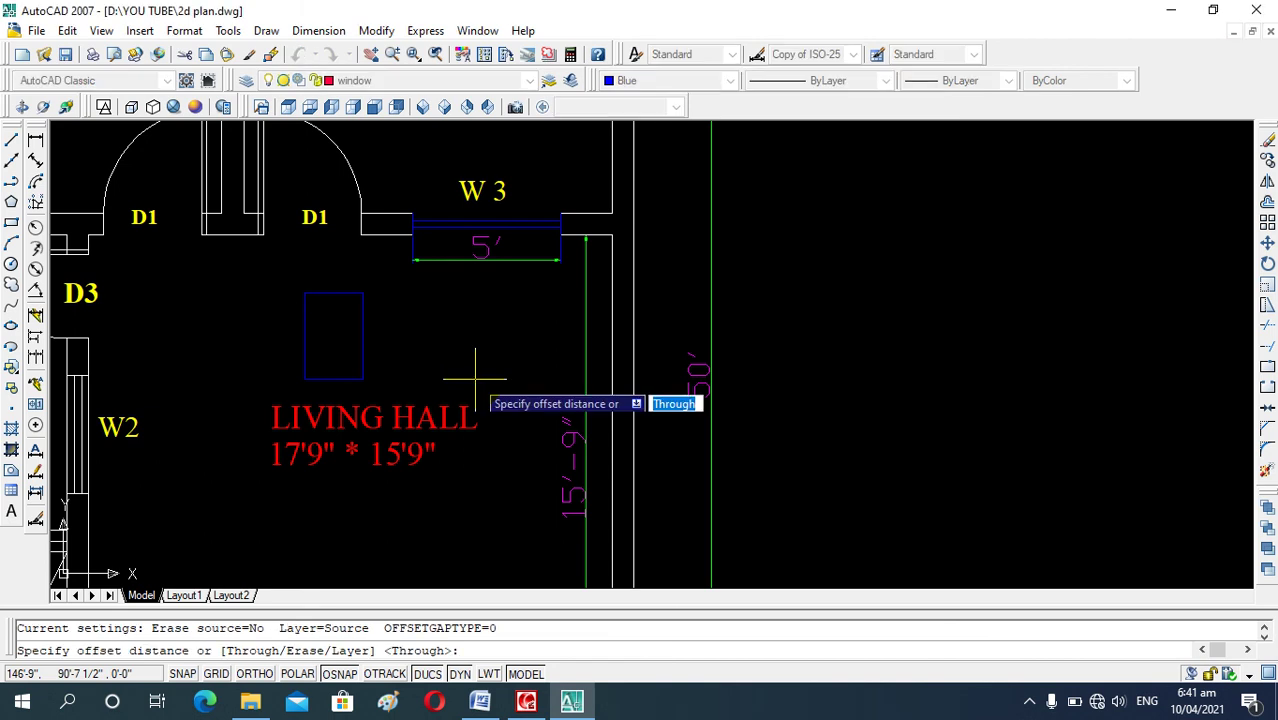
{"action": "type", "text": "1"}
{"action": "key", "text": "Return"}
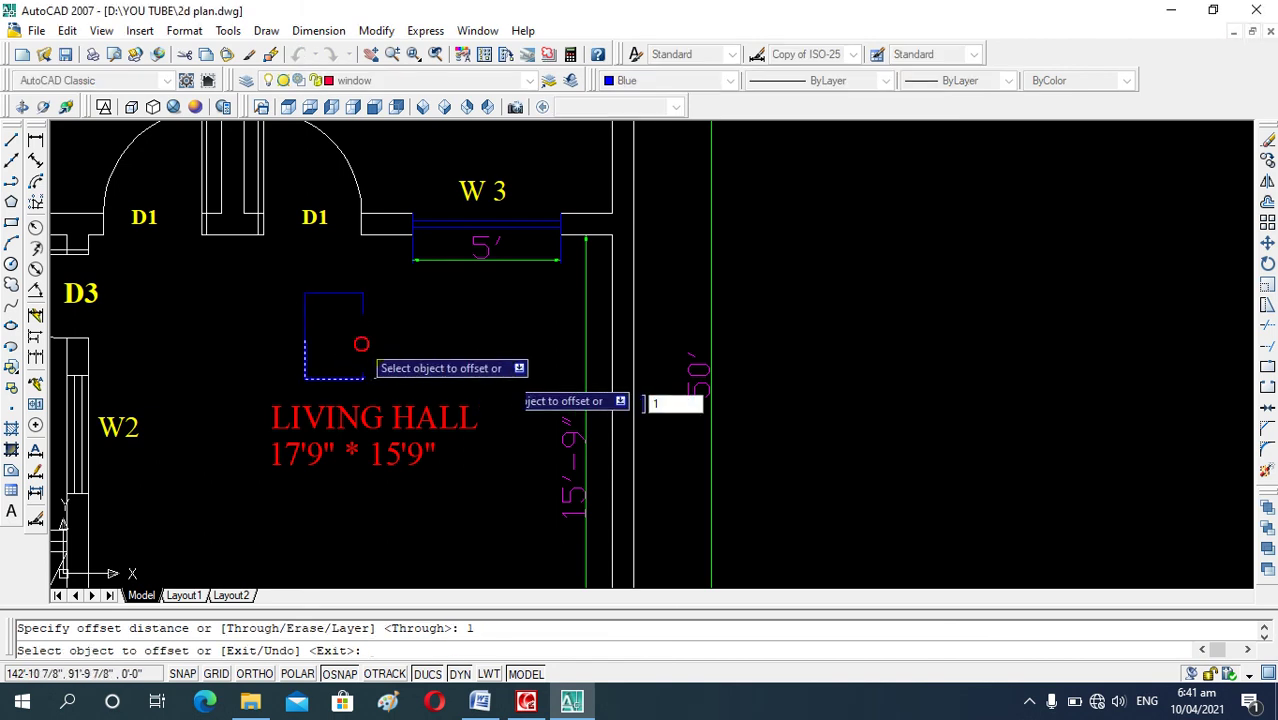
{"action": "left_click", "coordinate": [361, 344]}
{"action": "left_click", "coordinate": [342, 340]}
{"action": "key", "text": "Escape"}
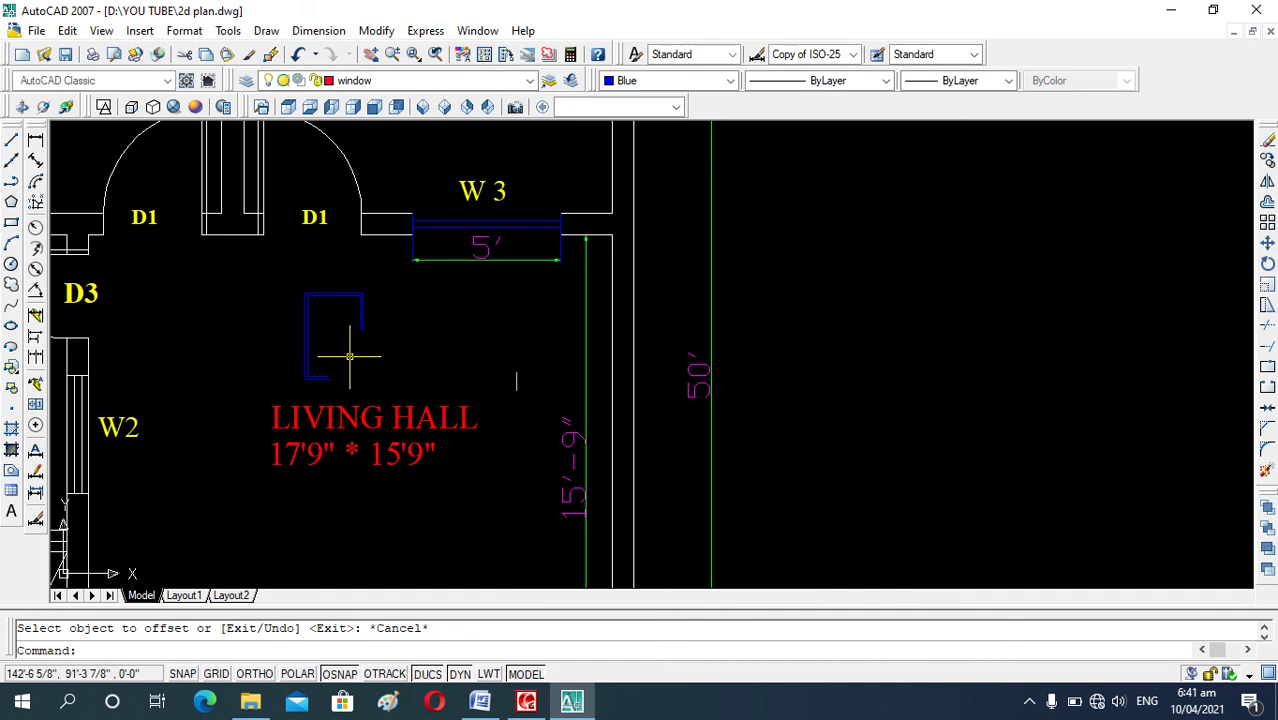
Step: Draw vertical and horizontal centre lines through the rectangle's edge midpoints
{"action": "type", "text": "l"}
{"action": "key", "text": "Return"}
{"action": "scroll", "coordinate": [349, 356], "scroll_direction": "up", "scroll_amount": 3}
{"action": "left_click", "coordinate": [324, 248]}
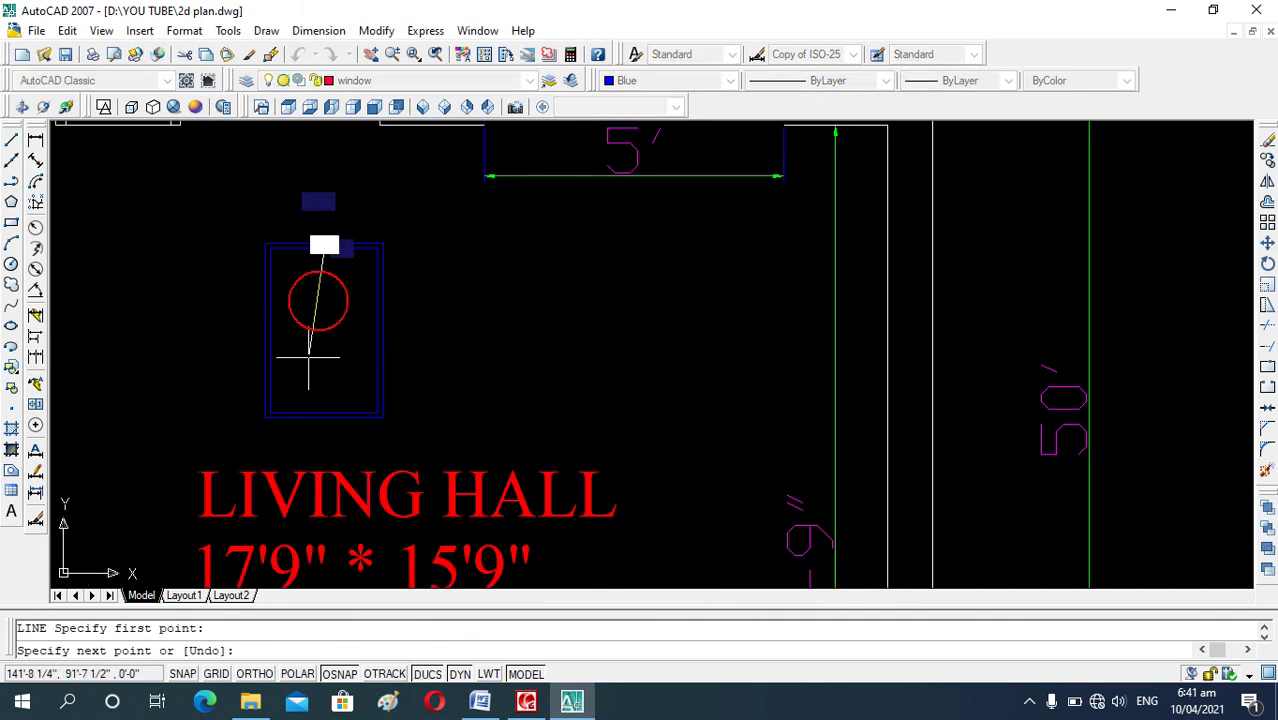
{"action": "left_click", "coordinate": [324, 413]}
{"action": "key", "text": "Escape"}
{"action": "type", "text": "l"}
{"action": "key", "text": "Return"}
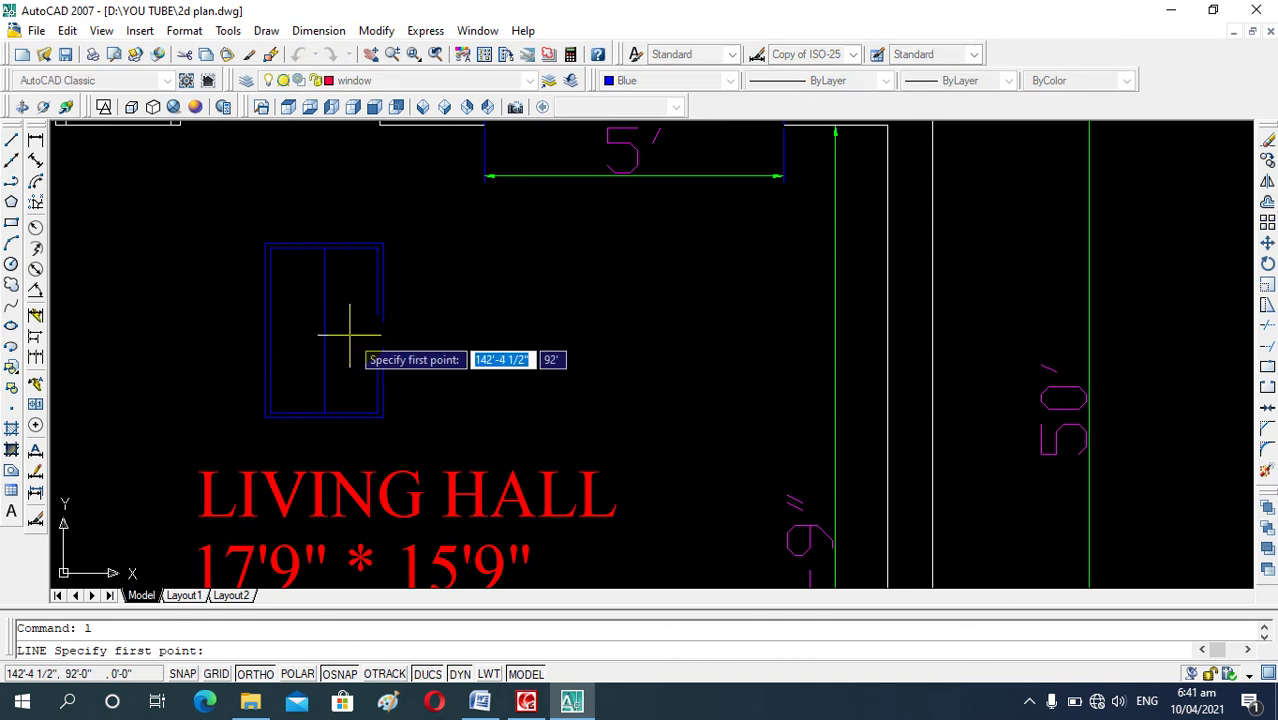
{"action": "left_click", "coordinate": [377, 331]}
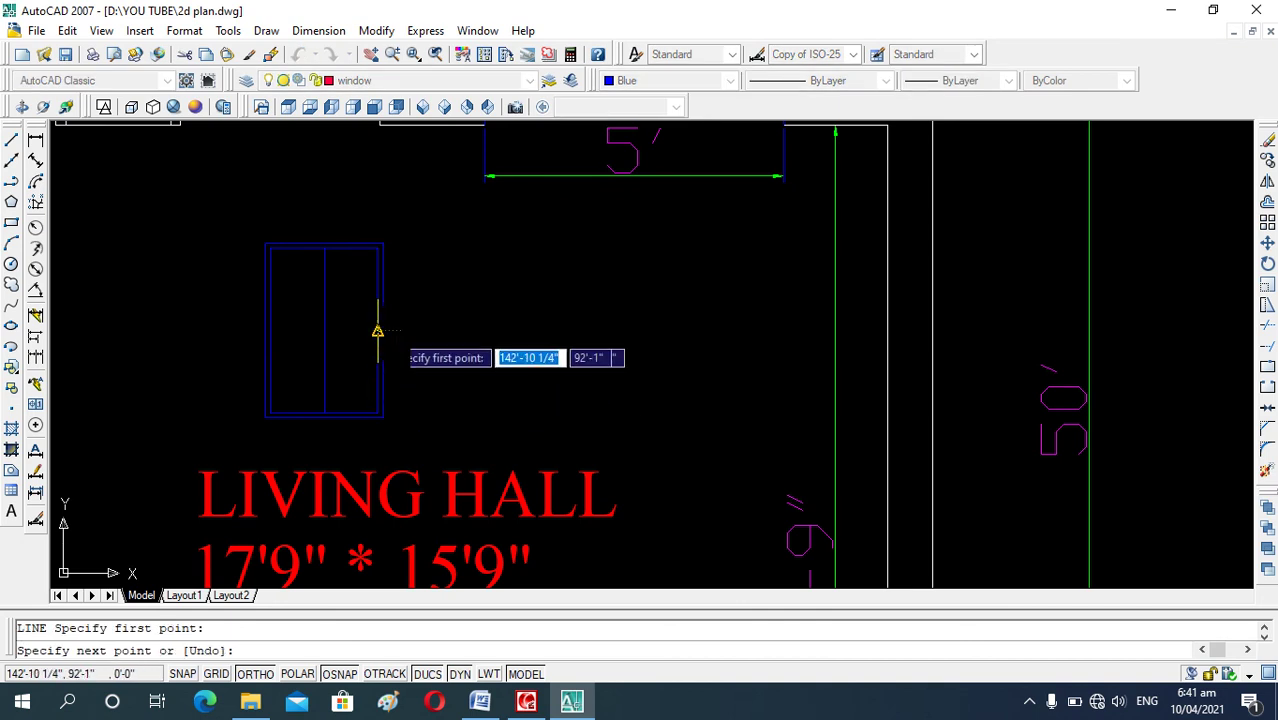
{"action": "left_click", "coordinate": [268, 331]}
{"action": "key", "text": "Escape"}
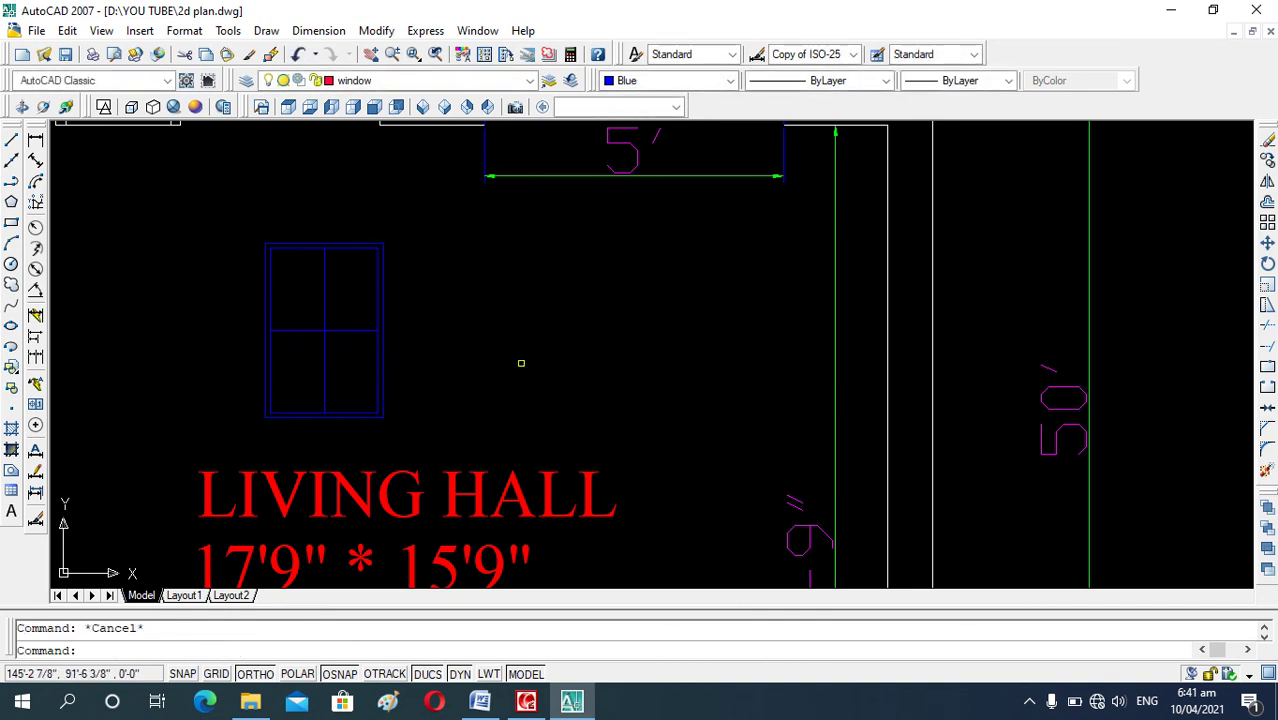
Step: Turn off the window layer, dismissing the current-layer-off warning
{"action": "scroll", "coordinate": [531, 357], "scroll_direction": "down", "scroll_amount": 2}
{"action": "scroll", "coordinate": [385, 380], "scroll_direction": "up", "scroll_amount": 2}
{"action": "scroll", "coordinate": [395, 382], "scroll_direction": "up", "scroll_amount": 4}
{"action": "scroll", "coordinate": [457, 350], "scroll_direction": "down", "scroll_amount": 7}
{"action": "scroll", "coordinate": [516, 396], "scroll_direction": "down", "scroll_amount": 1}
{"action": "scroll", "coordinate": [450, 396], "scroll_direction": "up", "scroll_amount": 2}
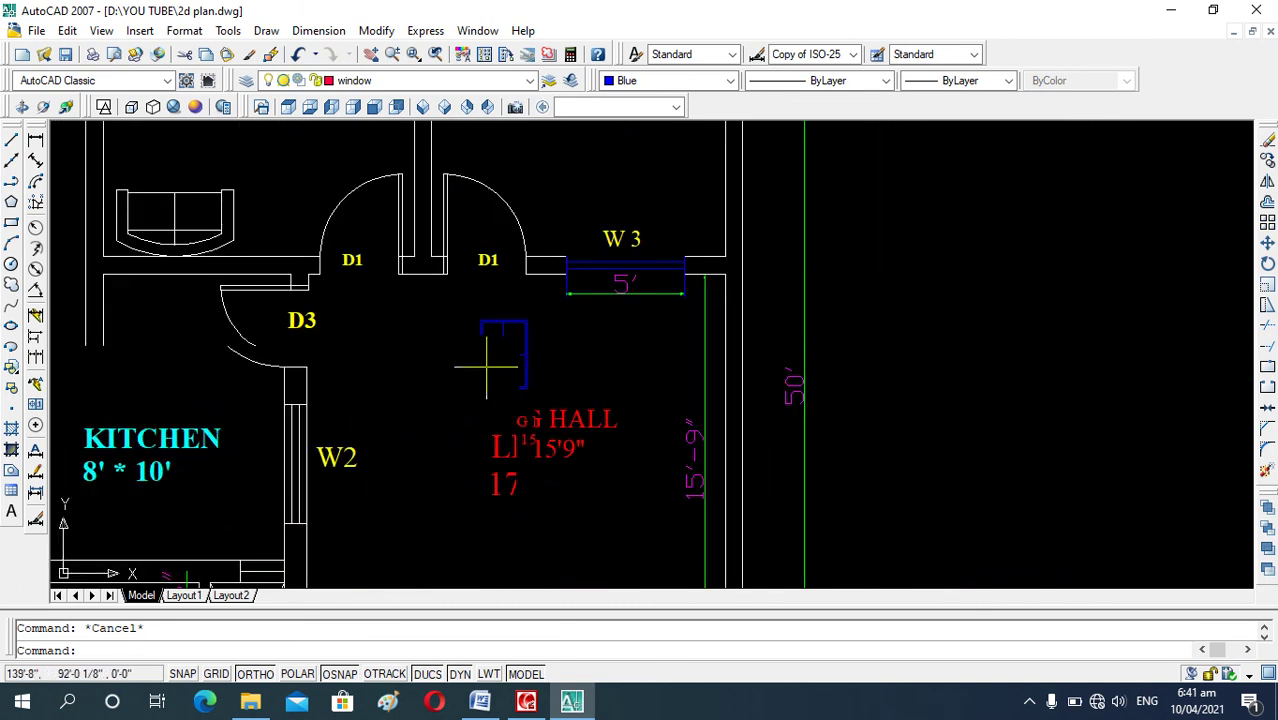
{"action": "scroll", "coordinate": [531, 433], "scroll_direction": "down", "scroll_amount": 2}
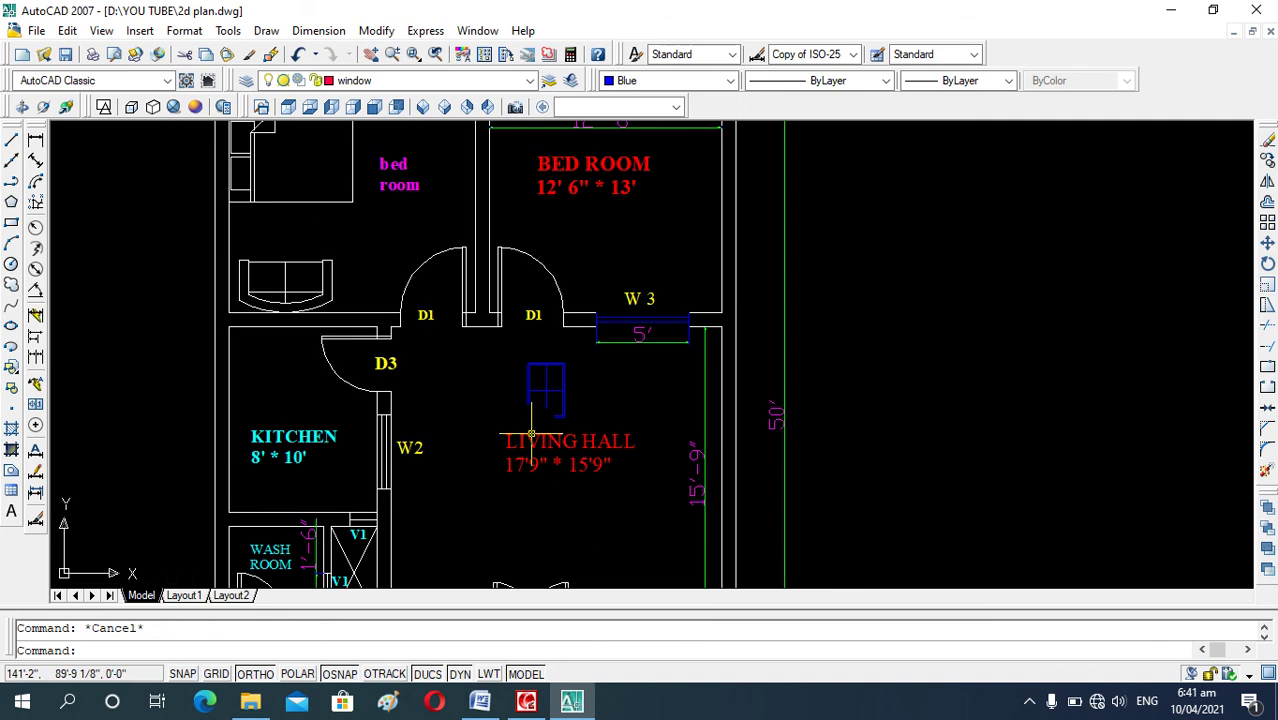
{"action": "scroll", "coordinate": [567, 405], "scroll_direction": "up", "scroll_amount": 3}
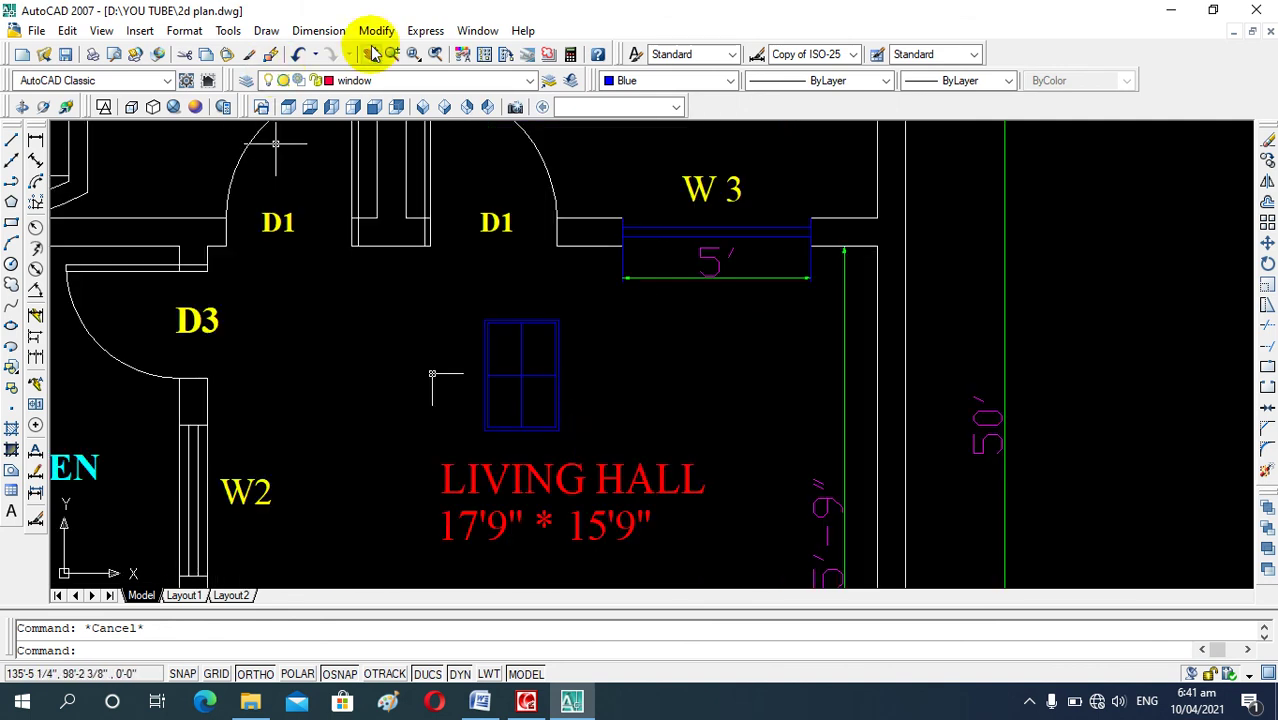
{"action": "left_click", "coordinate": [394, 80]}
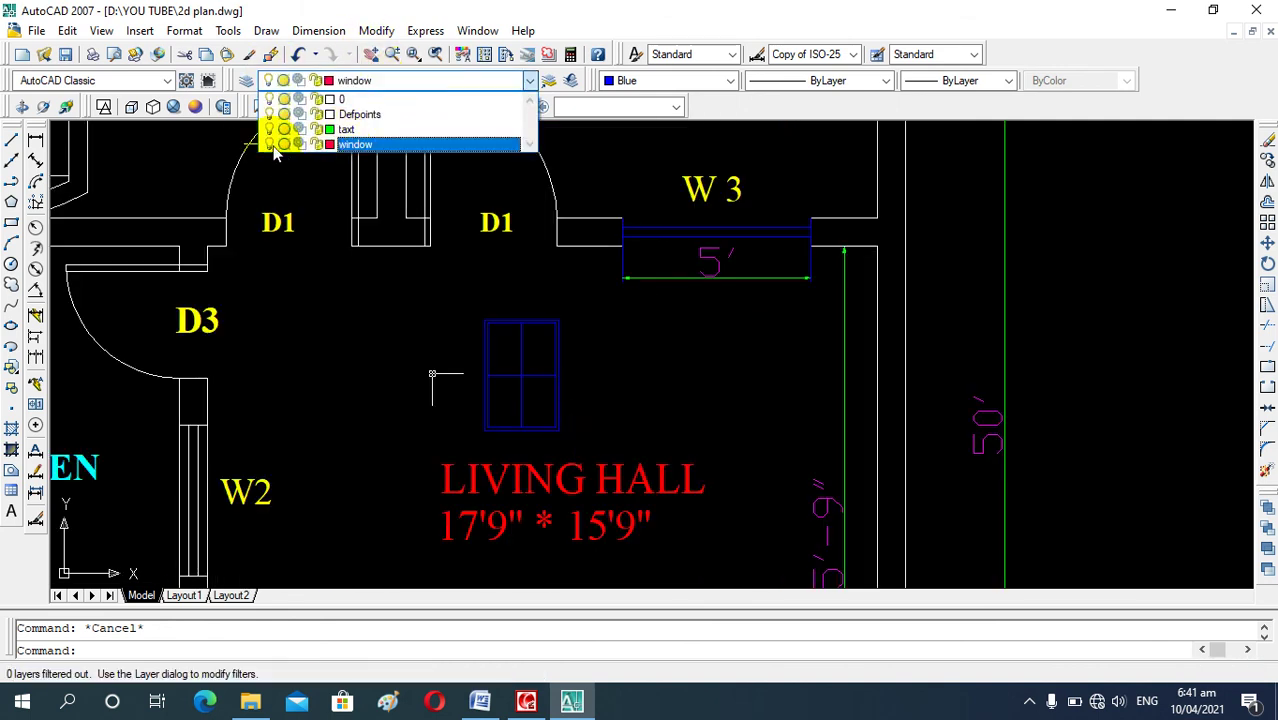
{"action": "left_click", "coordinate": [283, 232]}
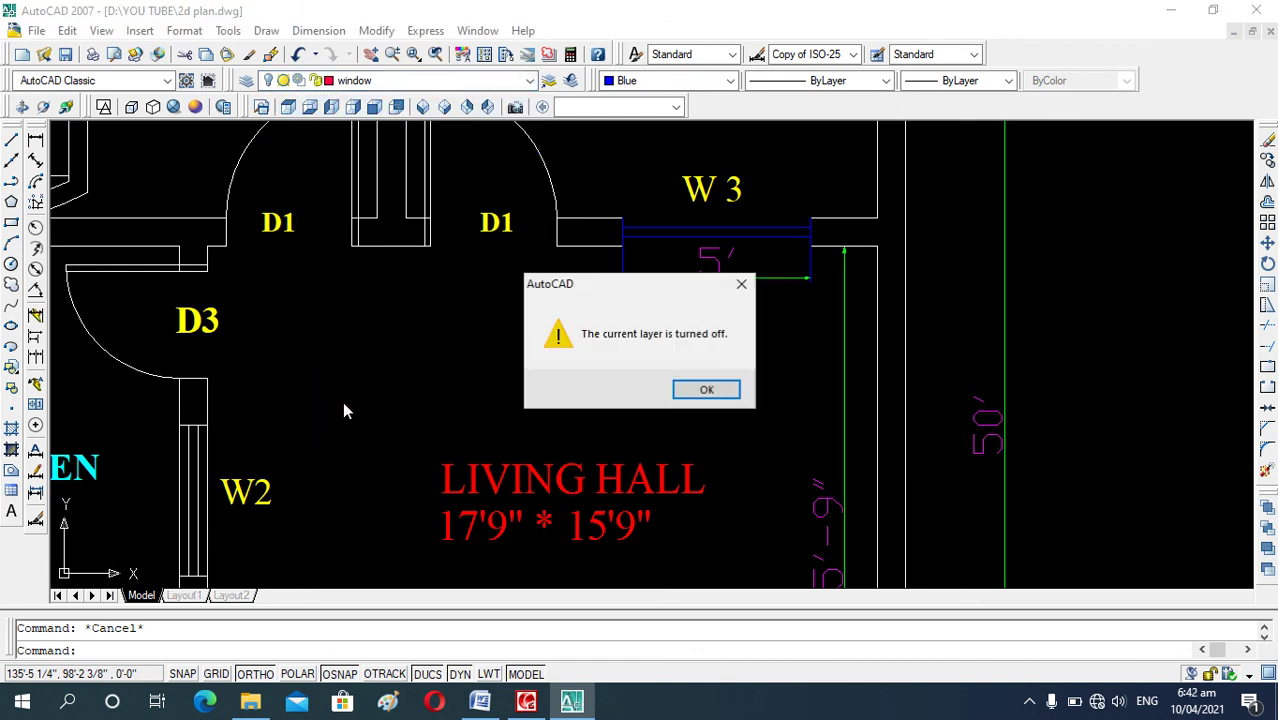
{"action": "left_click", "coordinate": [705, 388]}
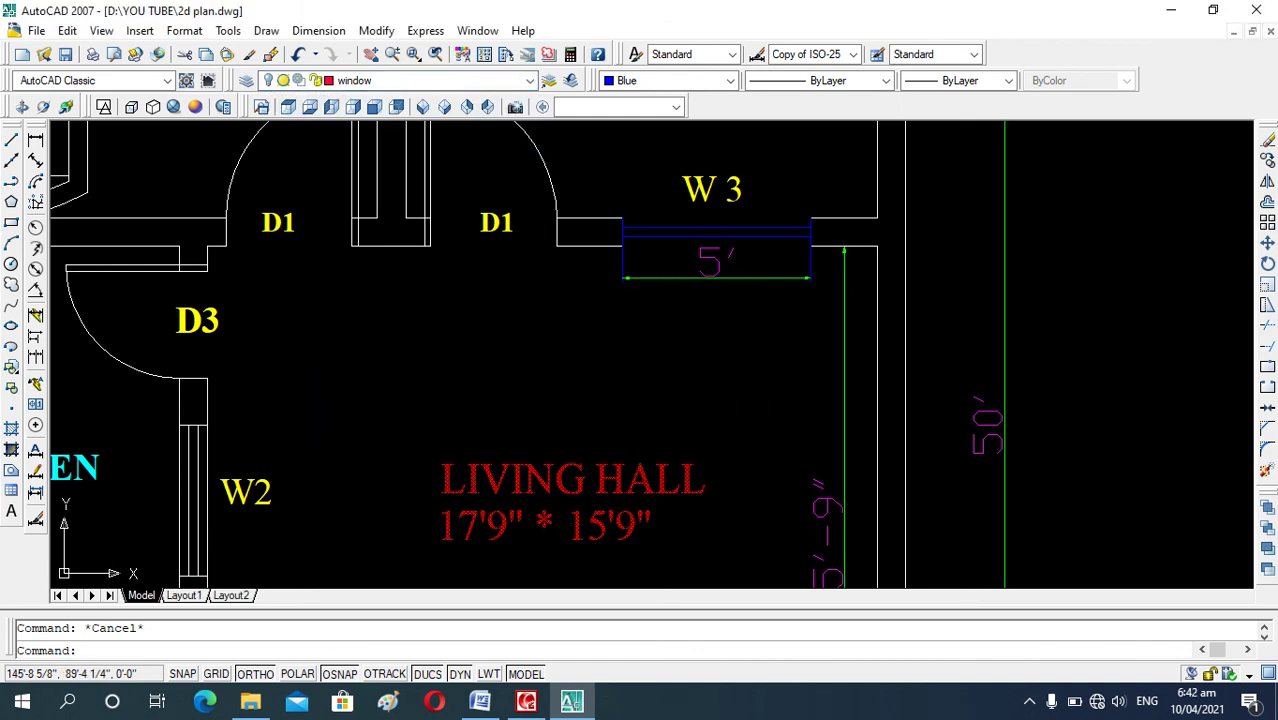
Step: Turn the window layer back on so the blue window symbol reappears
{"action": "left_click", "coordinate": [385, 80]}
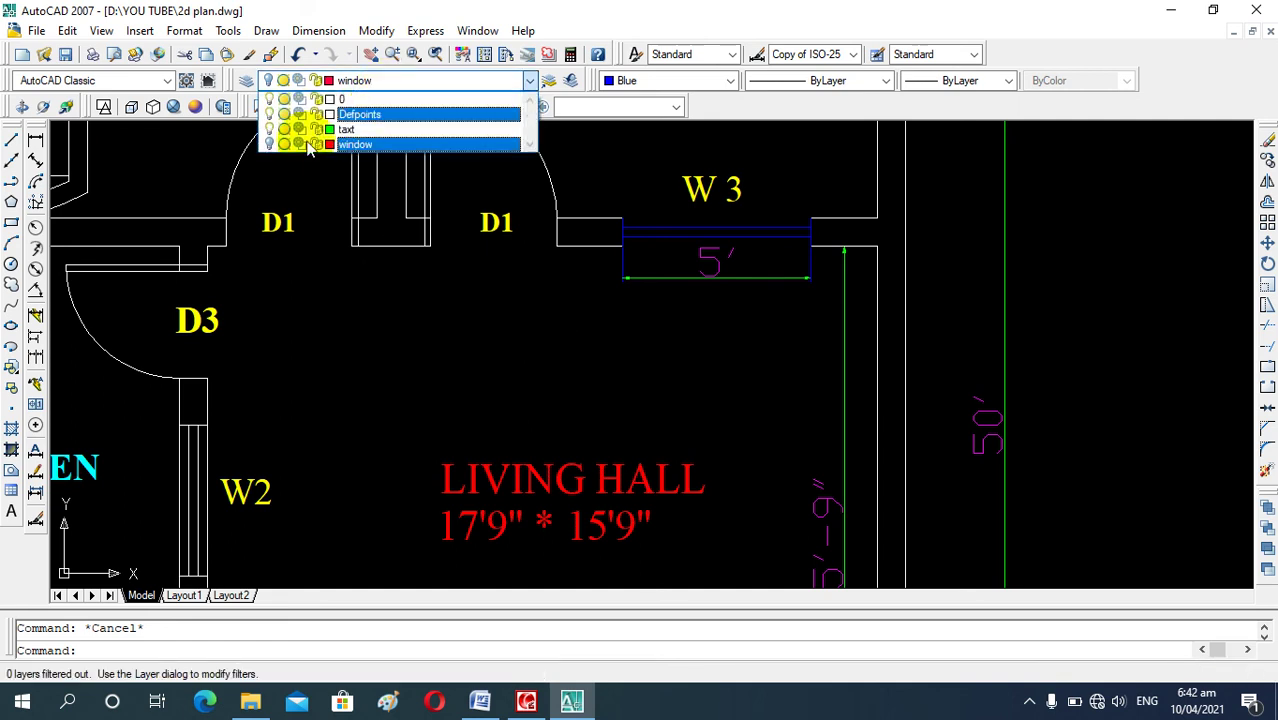
{"action": "left_click", "coordinate": [337, 320]}
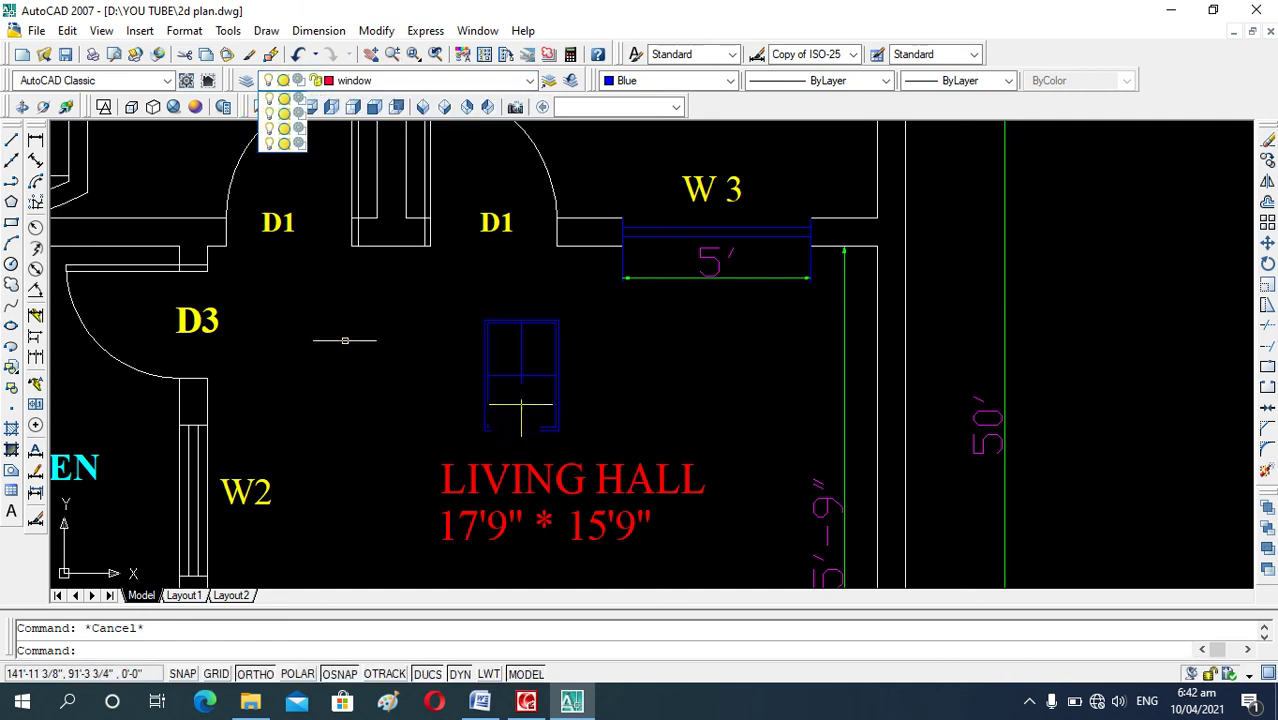
{"action": "left_click", "coordinate": [420, 80]}
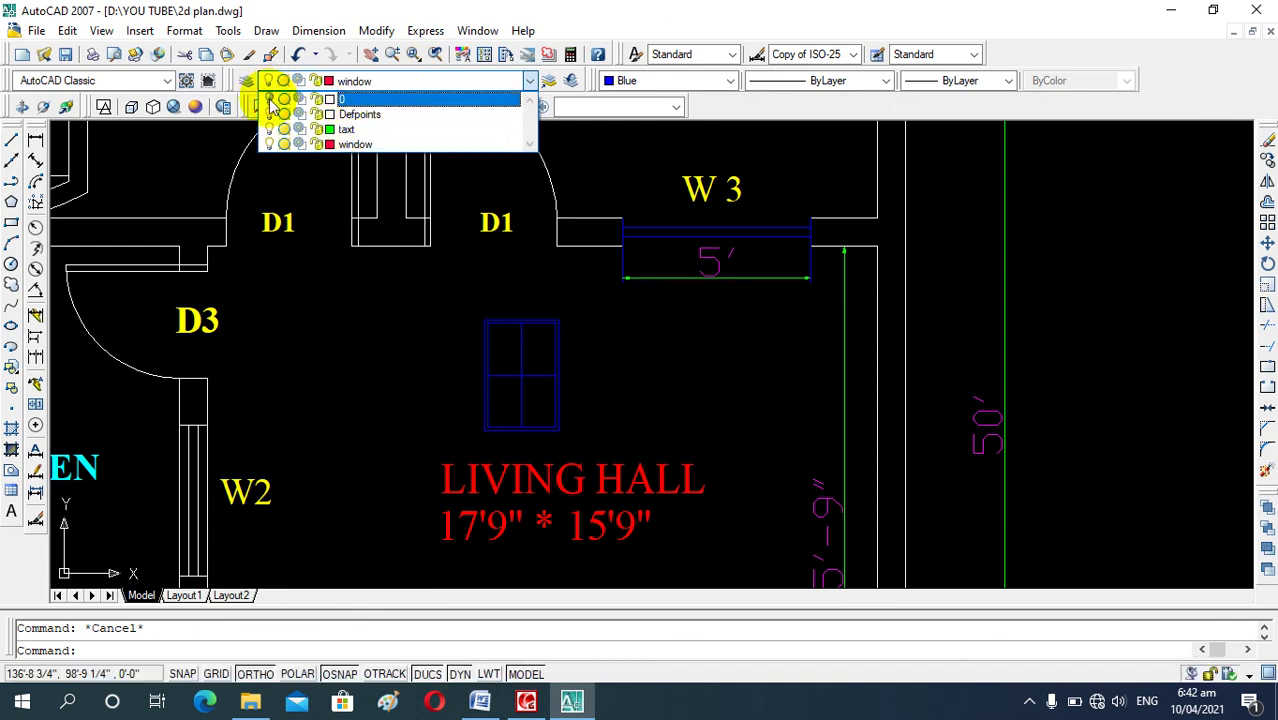
Step: Switch off layer 0, leaving only the blue window symbol and the bed room label
{"action": "left_click", "coordinate": [274, 285]}
{"action": "scroll", "coordinate": [351, 338], "scroll_direction": "down", "scroll_amount": 2}
{"action": "scroll", "coordinate": [351, 338], "scroll_direction": "down", "scroll_amount": 1}
{"action": "scroll", "coordinate": [356, 336], "scroll_direction": "down", "scroll_amount": 2}
{"action": "scroll", "coordinate": [356, 336], "scroll_direction": "up", "scroll_amount": 3}
{"action": "scroll", "coordinate": [449, 413], "scroll_direction": "down", "scroll_amount": 1}
{"action": "scroll", "coordinate": [450, 414], "scroll_direction": "up", "scroll_amount": 2}
{"action": "scroll", "coordinate": [449, 414], "scroll_direction": "down", "scroll_amount": 4}
{"action": "scroll", "coordinate": [440, 414], "scroll_direction": "up", "scroll_amount": 4}
{"action": "scroll", "coordinate": [429, 416], "scroll_direction": "down", "scroll_amount": 2}
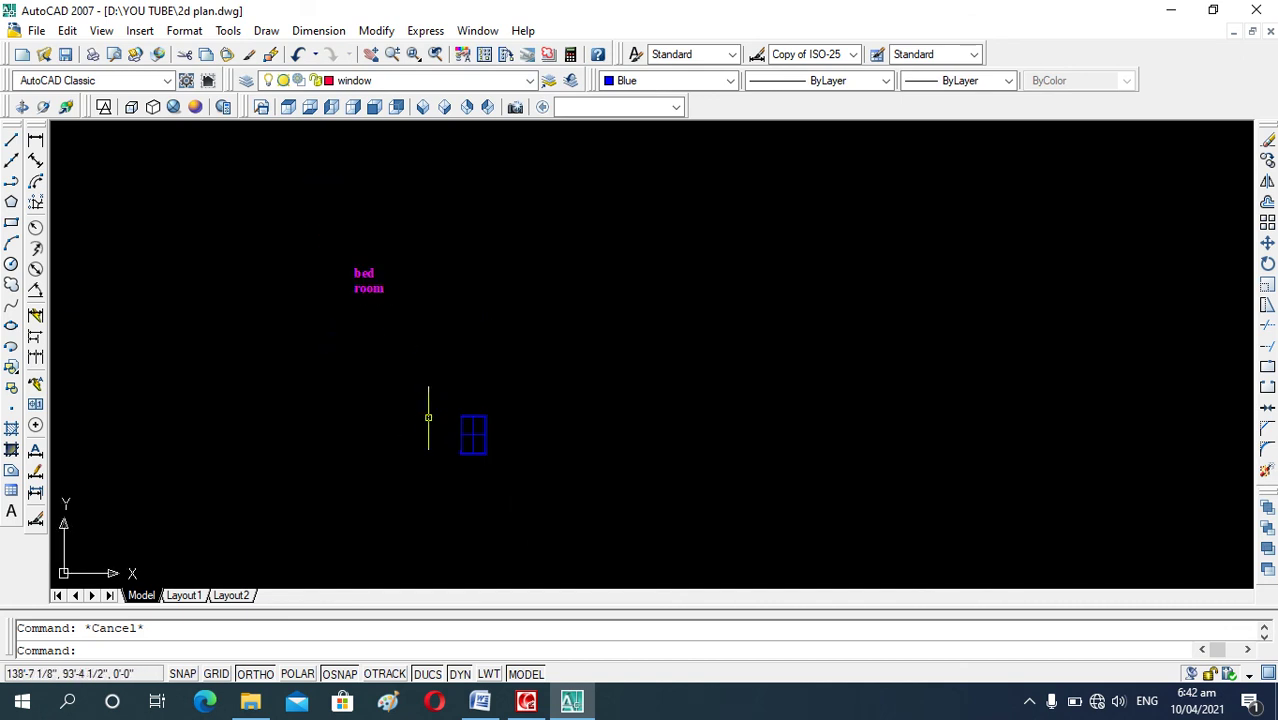
{"action": "scroll", "coordinate": [420, 369], "scroll_direction": "up", "scroll_amount": 5}
{"action": "scroll", "coordinate": [420, 369], "scroll_direction": "up", "scroll_amount": 2}
{"action": "scroll", "coordinate": [420, 369], "scroll_direction": "down", "scroll_amount": 3}
{"action": "scroll", "coordinate": [420, 369], "scroll_direction": "down", "scroll_amount": 3}
{"action": "left_click", "coordinate": [435, 80]}
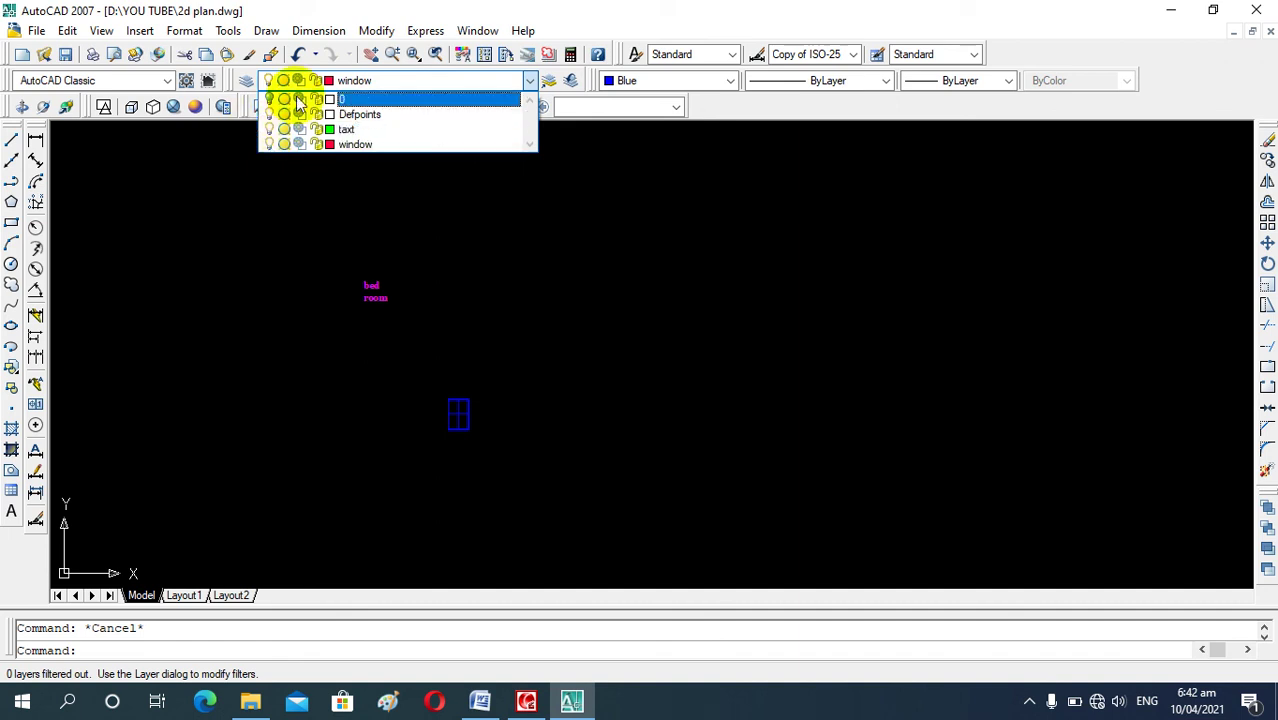
Step: Turn layer 0 back on and zoom to the full floor plan
{"action": "left_click", "coordinate": [269, 100]}
{"action": "left_click", "coordinate": [257, 308]}
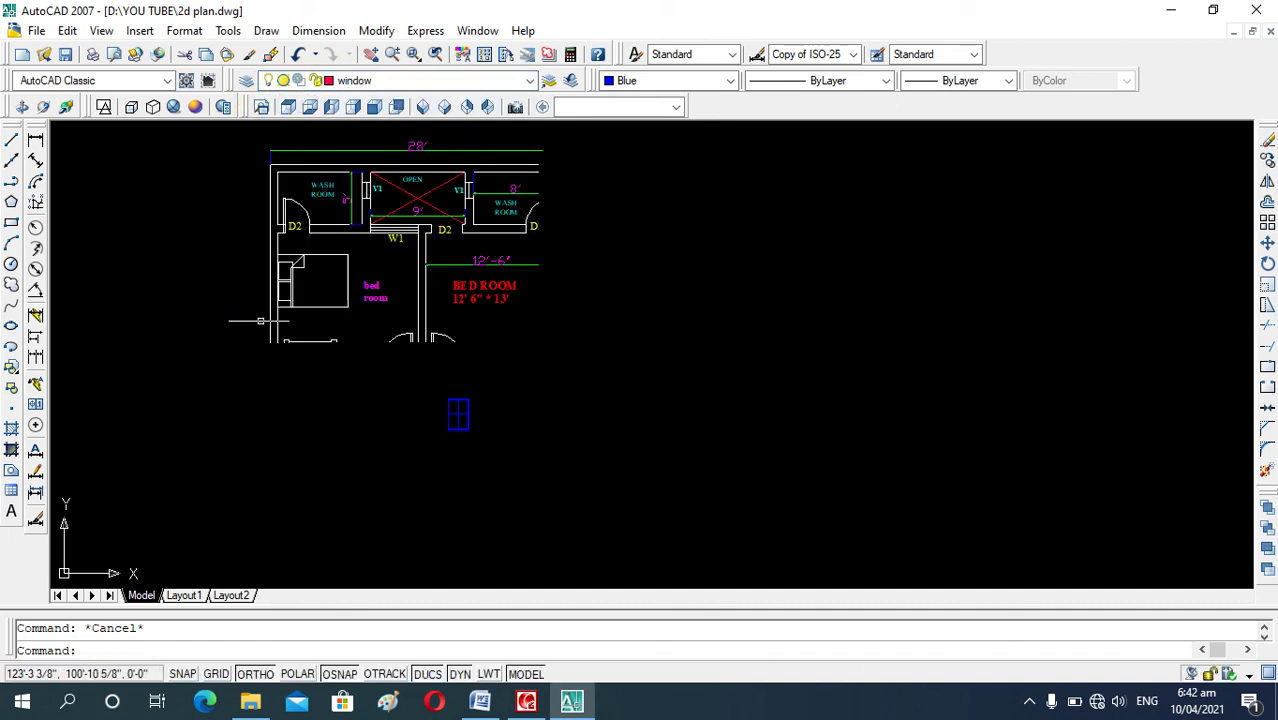
{"action": "scroll", "coordinate": [589, 501], "scroll_direction": "down", "scroll_amount": 4}
{"action": "scroll", "coordinate": [589, 501], "scroll_direction": "up", "scroll_amount": 5}
{"action": "scroll", "coordinate": [441, 352], "scroll_direction": "down", "scroll_amount": 4}
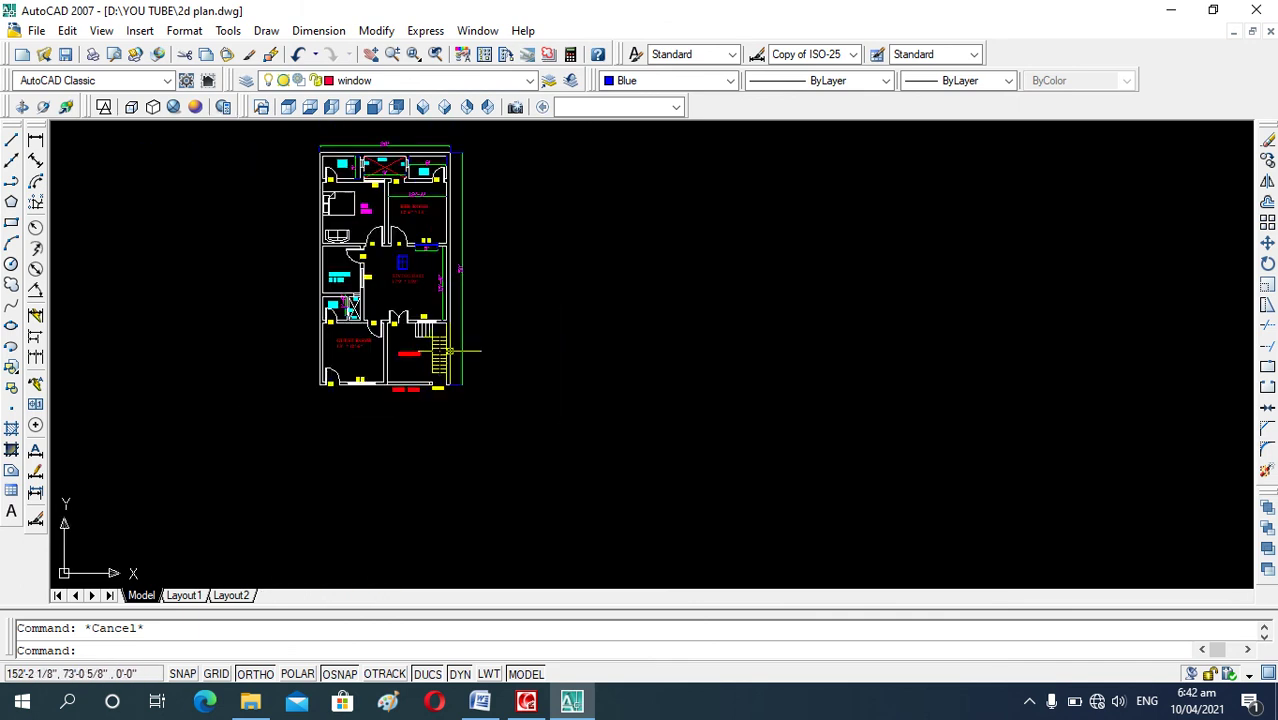
{"action": "scroll", "coordinate": [368, 194], "scroll_direction": "up", "scroll_amount": 3}
{"action": "scroll", "coordinate": [368, 194], "scroll_direction": "up", "scroll_amount": 2}
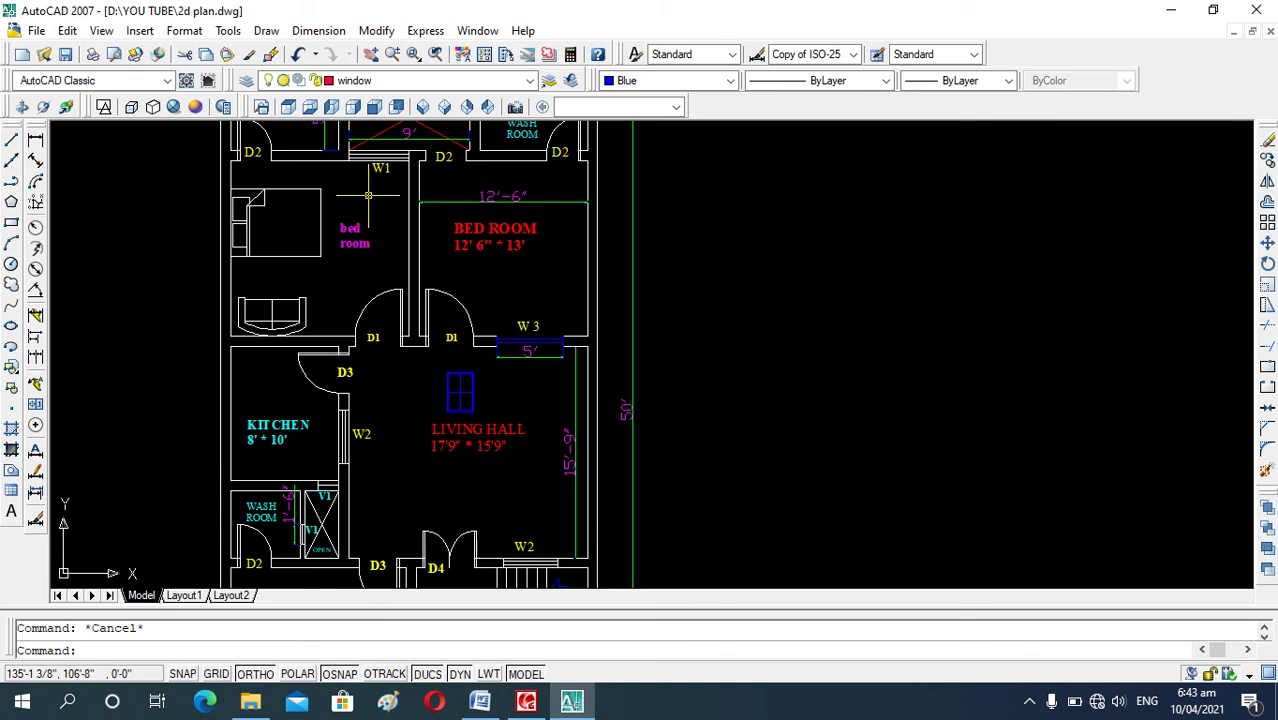
{"action": "left_click", "coordinate": [526, 701]}
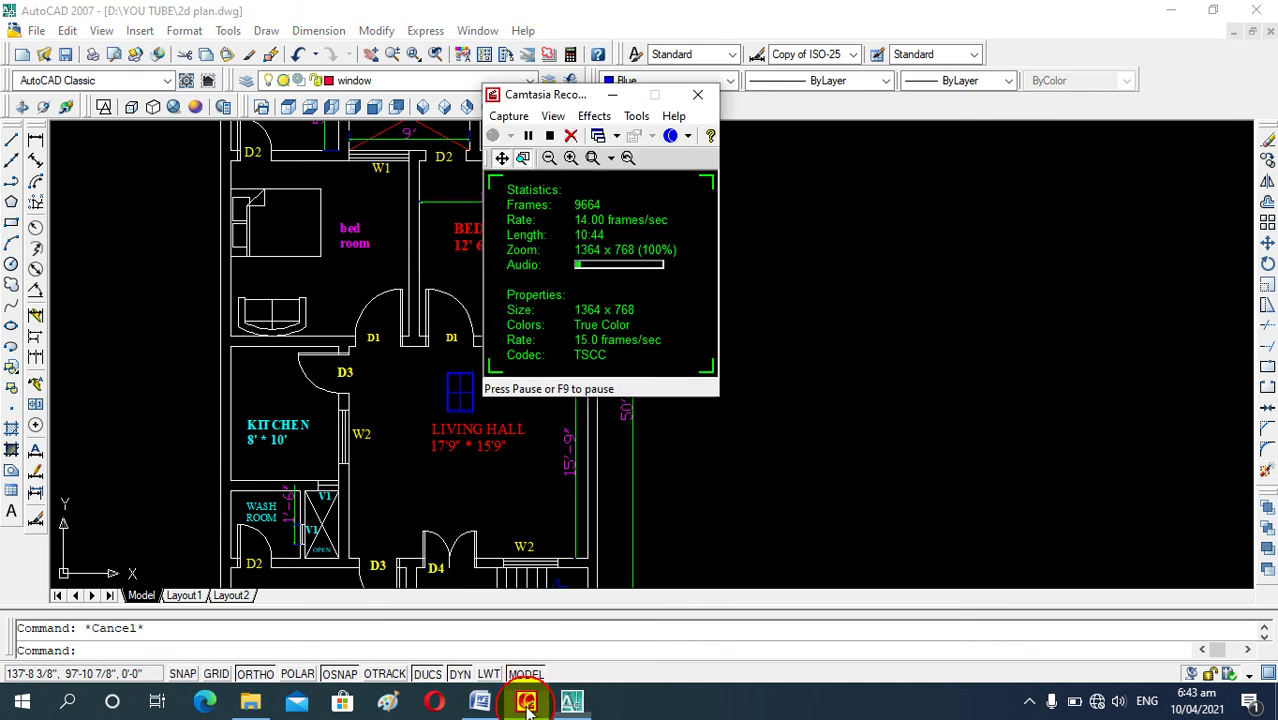